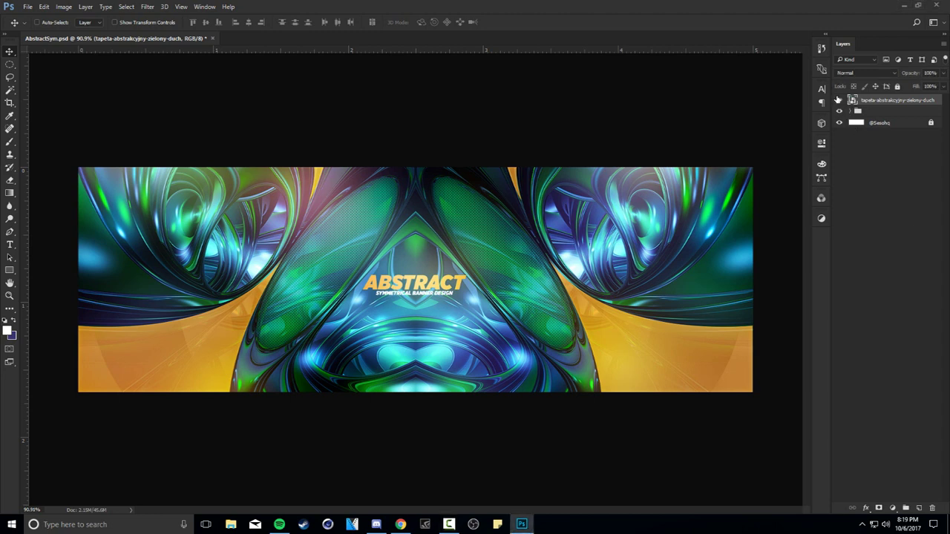
- Hide the finished design group and show the tapeta-abstrakcyjny-zielony-duch image layer
click(839, 99)
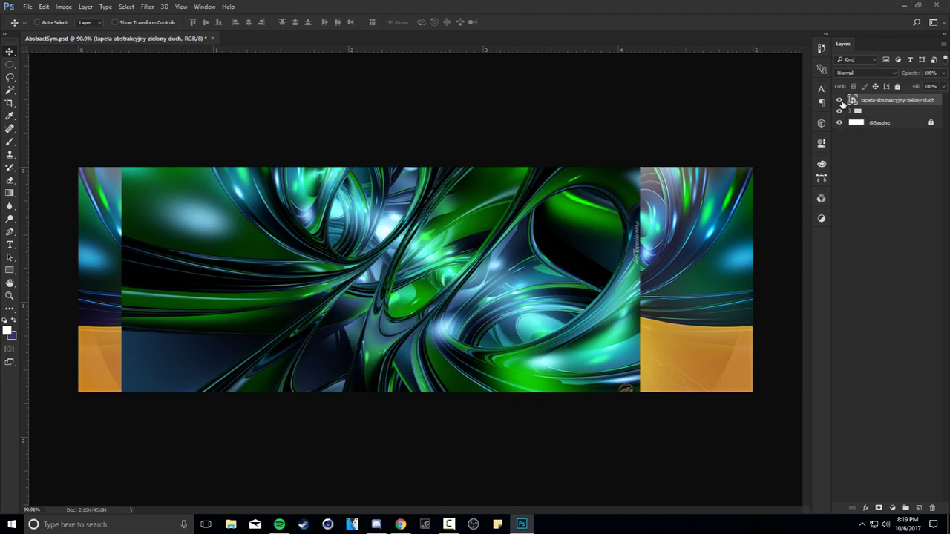
click(840, 101)
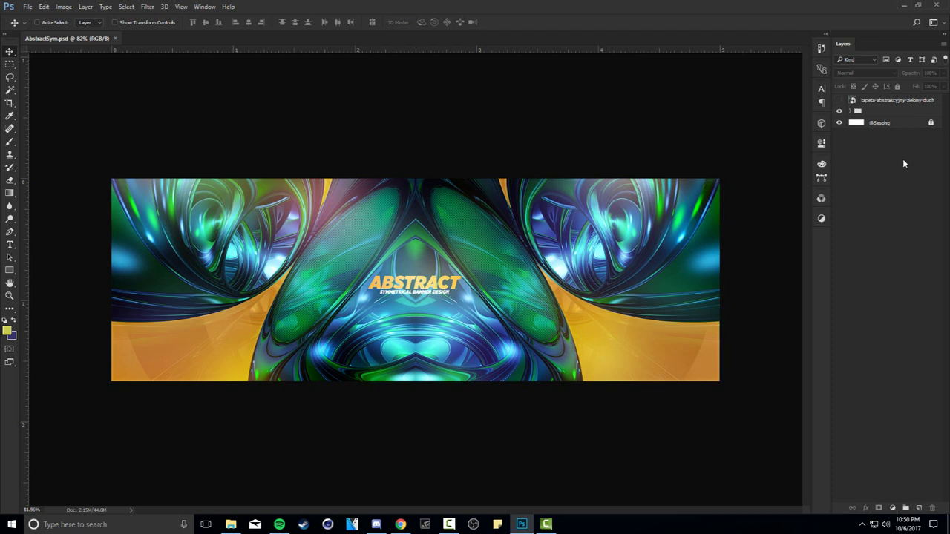
click(839, 111)
click(840, 101)
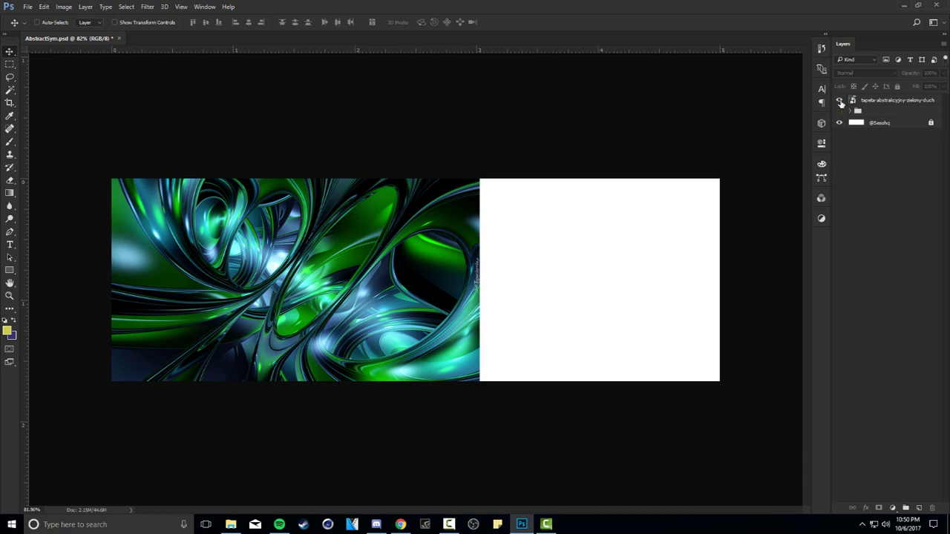
- Show the guides and replace the vertical guide with a new one at the banner's horizontal center
key(ctrl+semicolon)
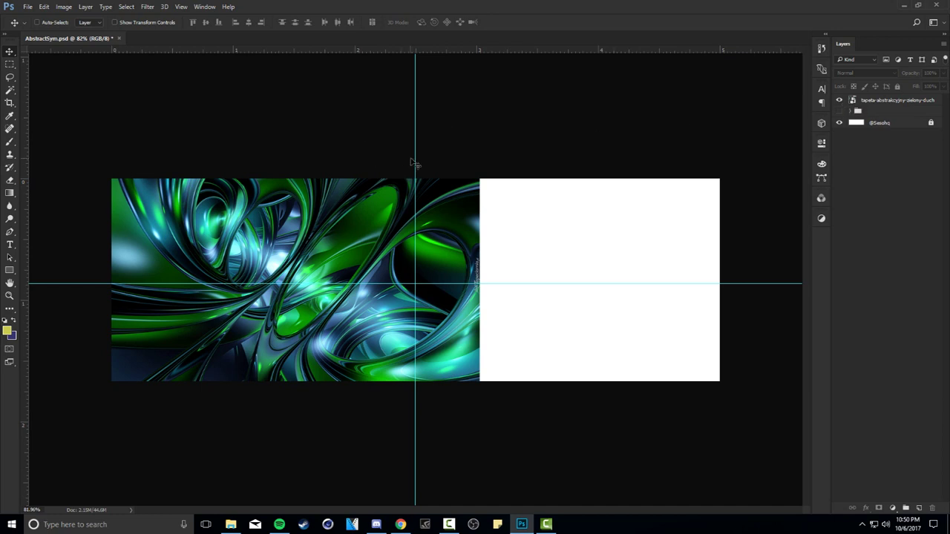
drag(415, 159, 4, 136)
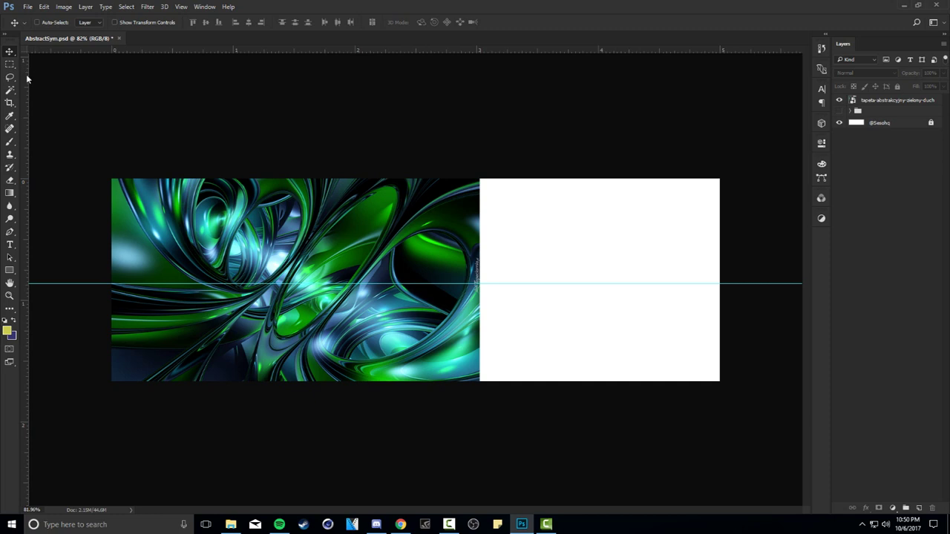
drag(26, 74, 415, 205)
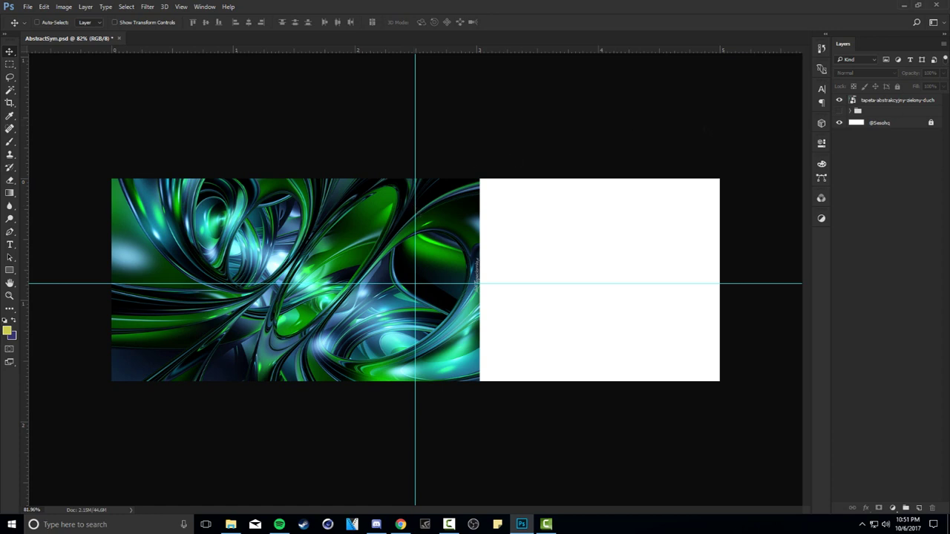
- Rasterize the abstract image layer and delete the part that extends past the vertical center guide
right_click(886, 102)
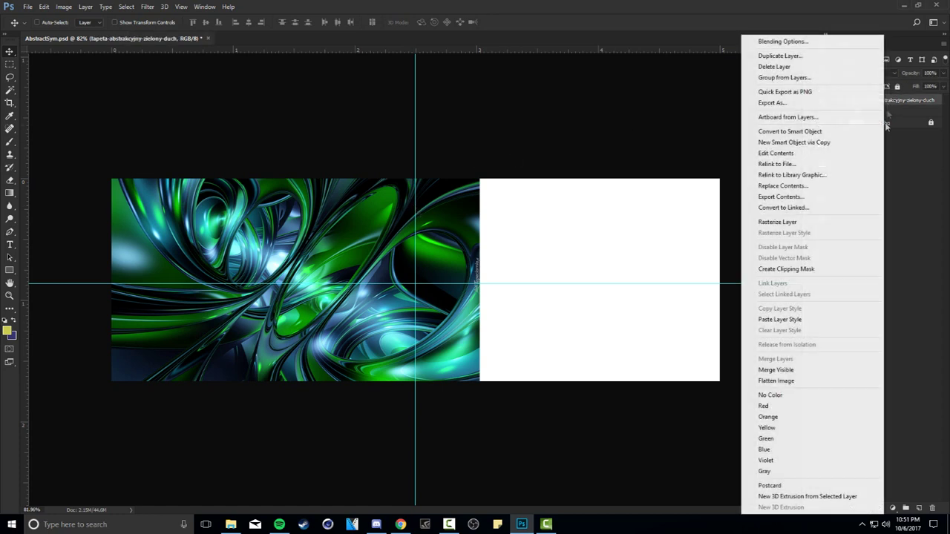
click(777, 222)
right_click(9, 64)
click(66, 63)
drag(769, 153, 417, 413)
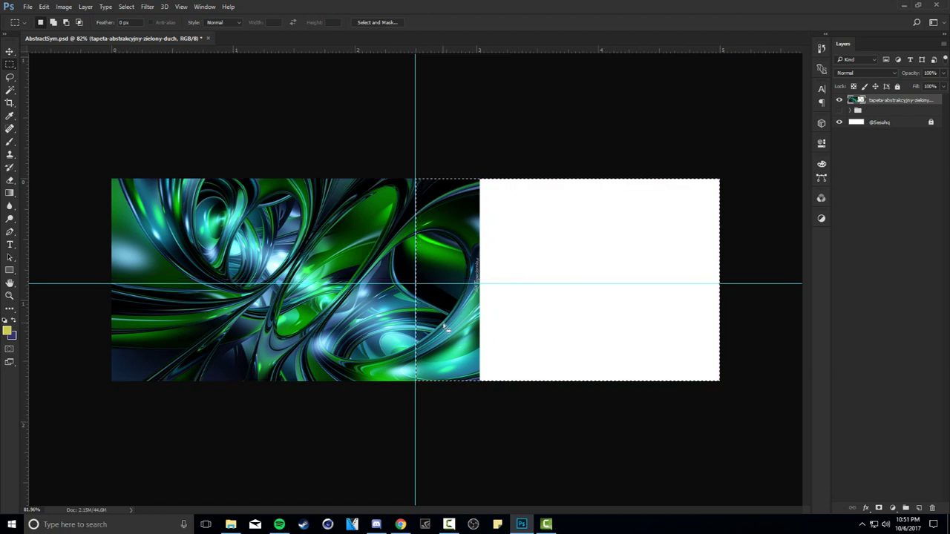
key(Delete)
key(ctrl+d)
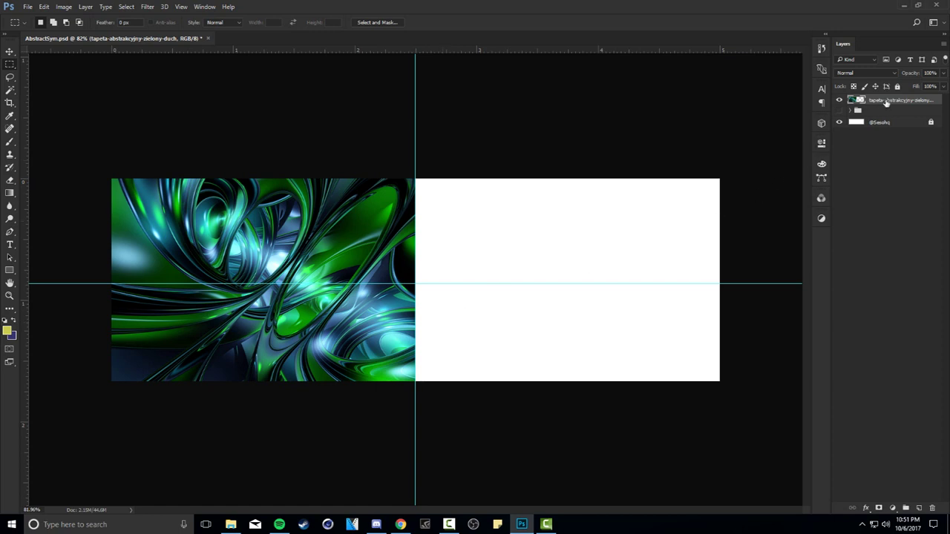
- Duplicate the cropped image layer and place the copy over the blank half of the banner
key(ctrl+j)
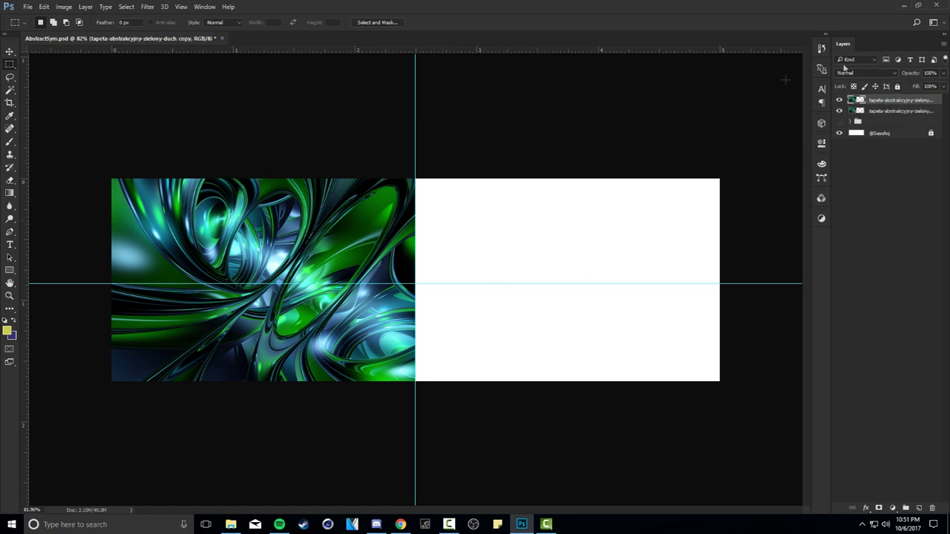
key(ctrl+z)
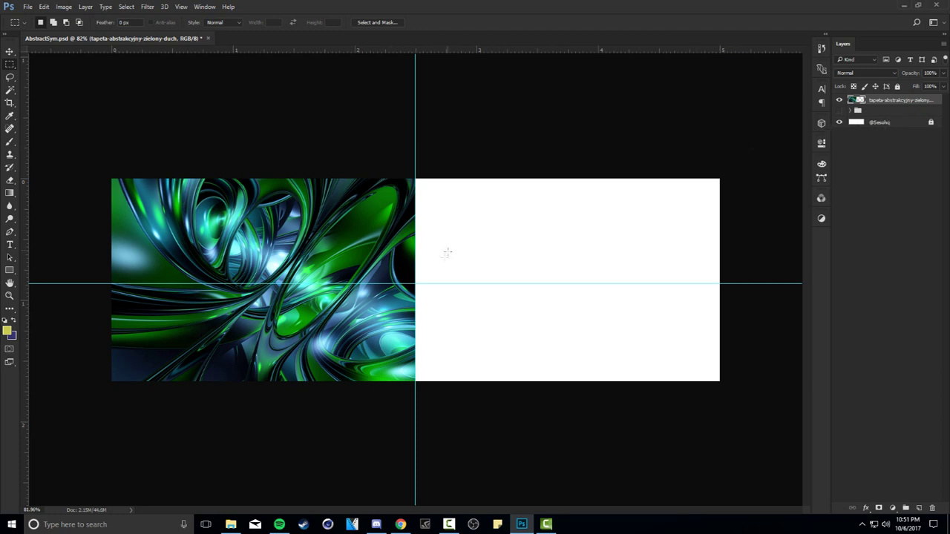
key(v)
drag(237, 326, 553, 338)
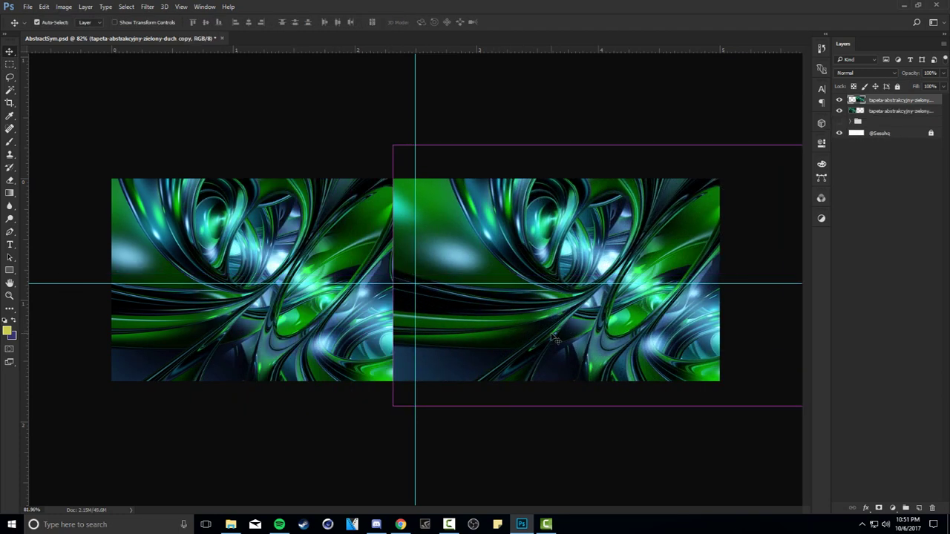
- Flip the copy horizontally and align it with the center guide to form a mirrored design, with the guides hidden
key(ctrl+t)
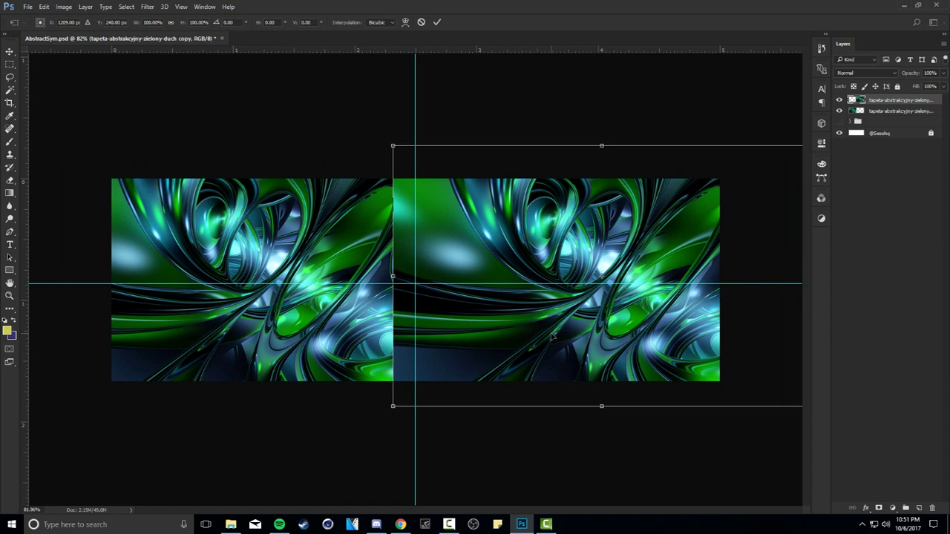
right_click(553, 337)
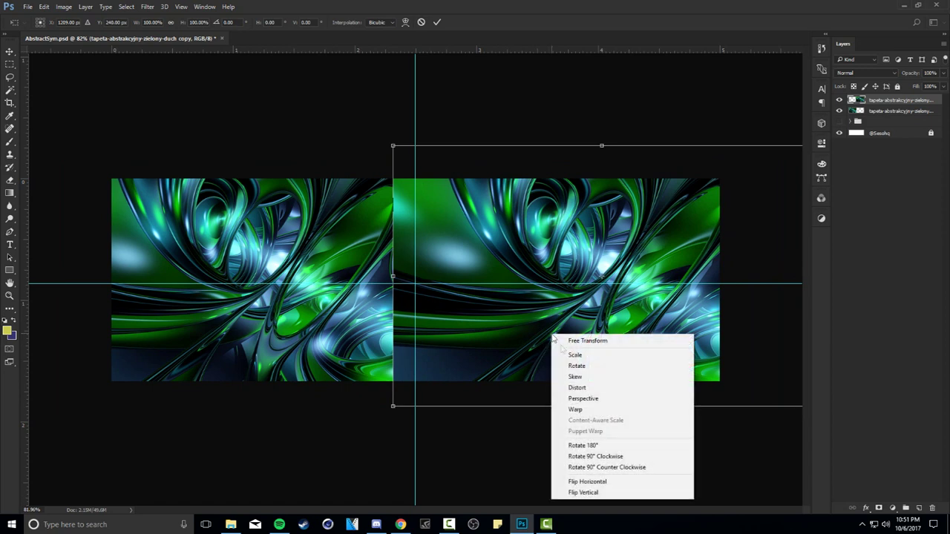
click(591, 481)
drag(528, 350, 488, 349)
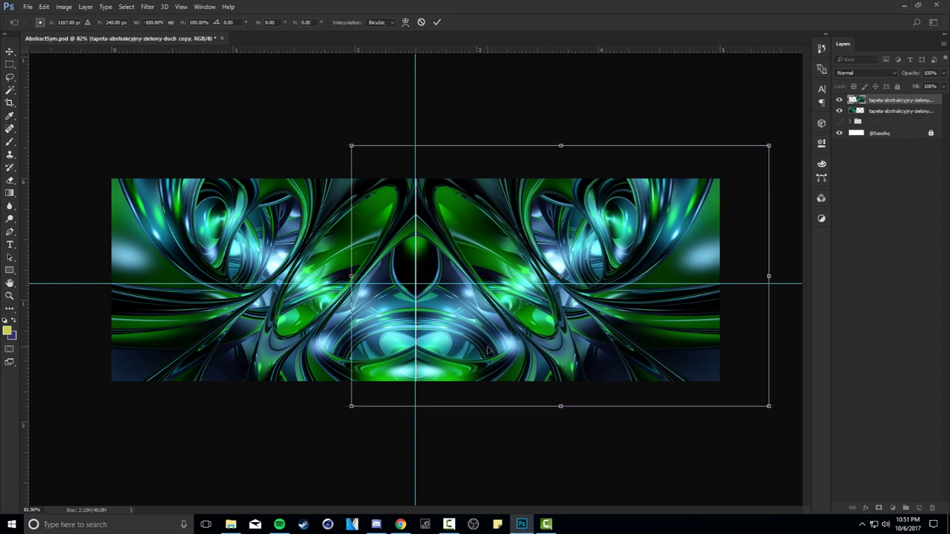
key(Return)
key(ctrl+semicolon)
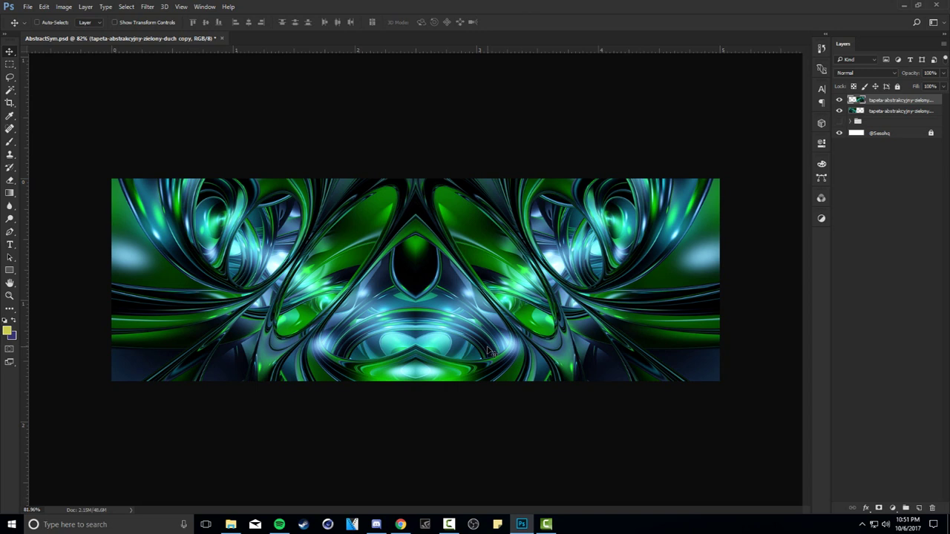
- Add the text "ABSTRACT" near the center of the banner
key(t)
click(416, 298)
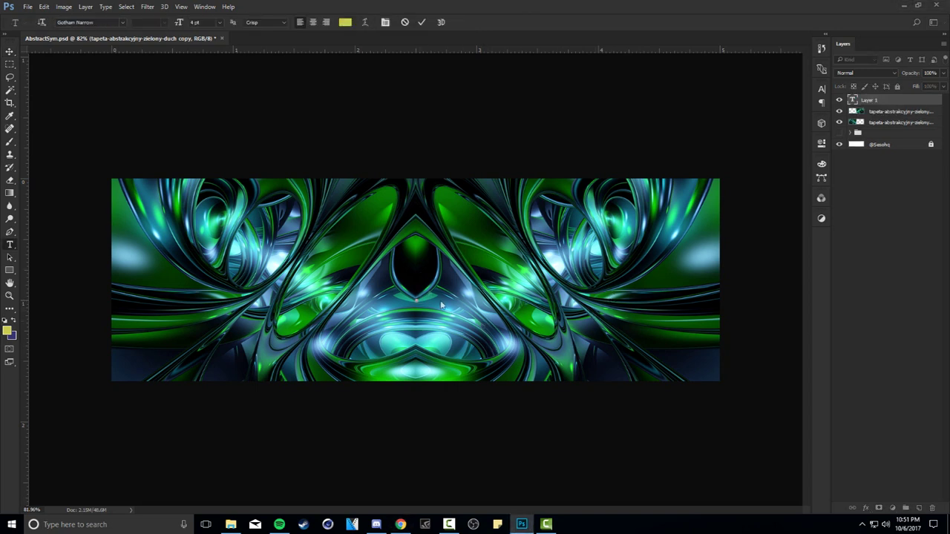
key(Escape)
key(ctrl+a)
key(ctrl+d)
click(418, 301)
text(ABSTRACT)
- Set the ABSTRACT text to white and its font size to 10 pt
key(ctrl+a)
click(345, 21)
click(653, 148)
click(834, 142)
click(199, 21)
scroll(199, 21, up, 10)
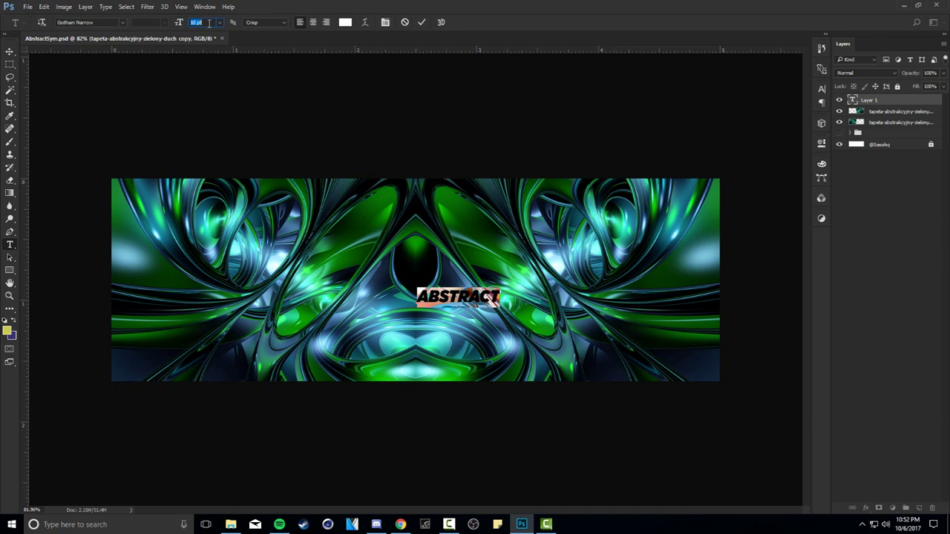
- Enlarge the ABSTRACT text to about 13.83 pt and center it on the banner, with the guides shown
drag(570, 210, 512, 198)
key(ctrl+t)
mouse_move(485, 280)
mouse_down()
mouse_move(479, 274)
mouse_move(478, 292)
mouse_up()
key(Return)
key(ctrl+semicolon)
- Change the text in the duplicate ABSTRACT layer to "BANNER DESIGN TUTORIAL" at 3.83 pt
double_click(463, 300)
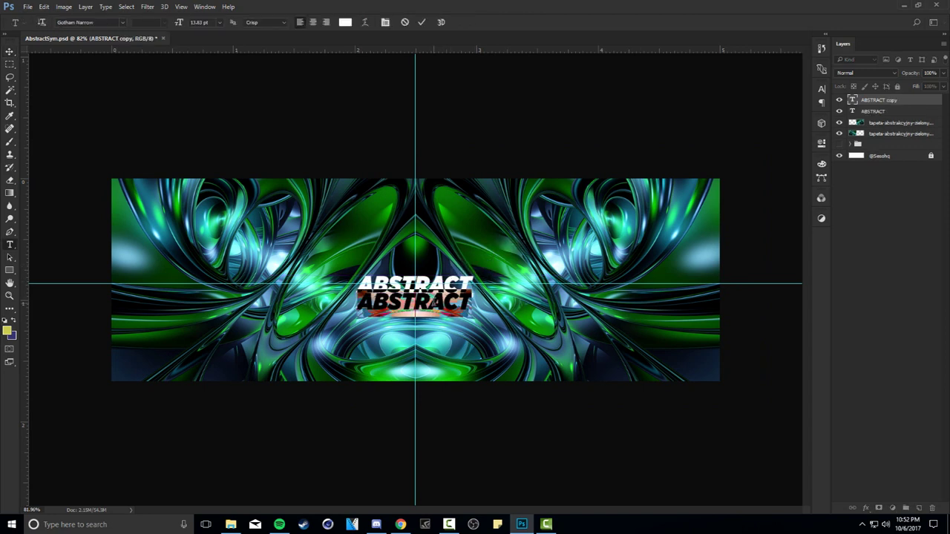
text(BANNER DESIGN TUTORIAL)
key(ctrl+a)
double_click(199, 22)
text(3.83)
key(Return)
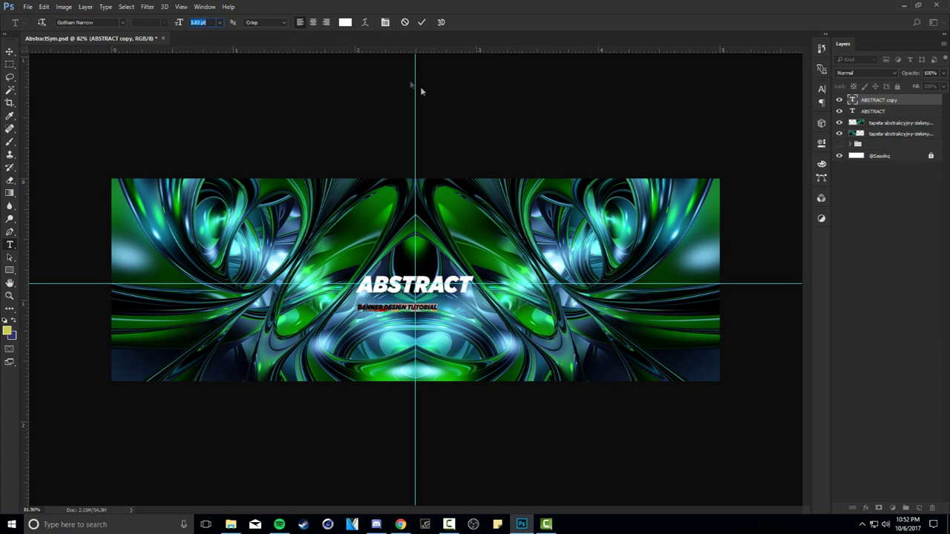
click(421, 22)
- Center the BANNER DESIGN TUTORIAL subtitle directly beneath the ABSTRACT title and hide the guides
key(v)
drag(475, 324, 493, 315)
key(Up)
key(Up)
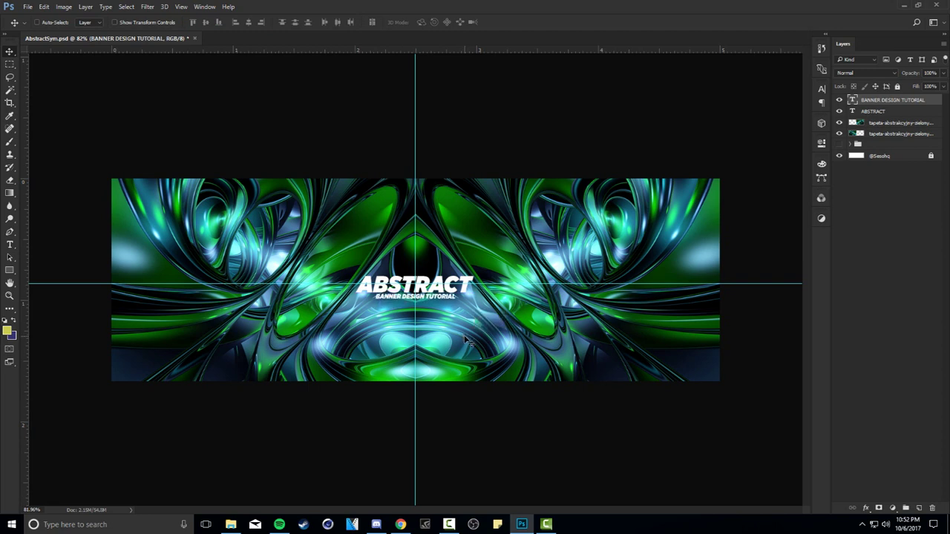
key(ctrl)
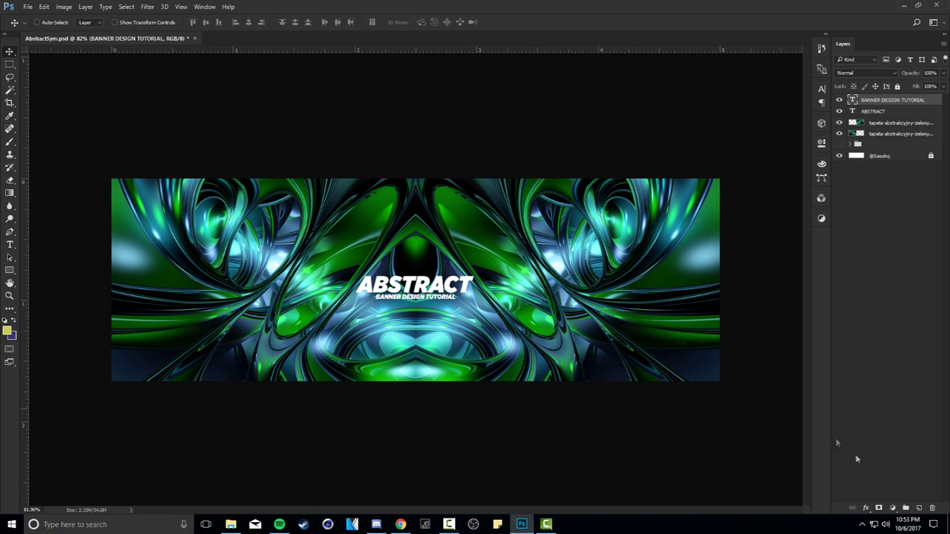
- On a new layer, paint dark blue sampled from the image across areas of the banner with a large soft brush
click(919, 508)
key(b)
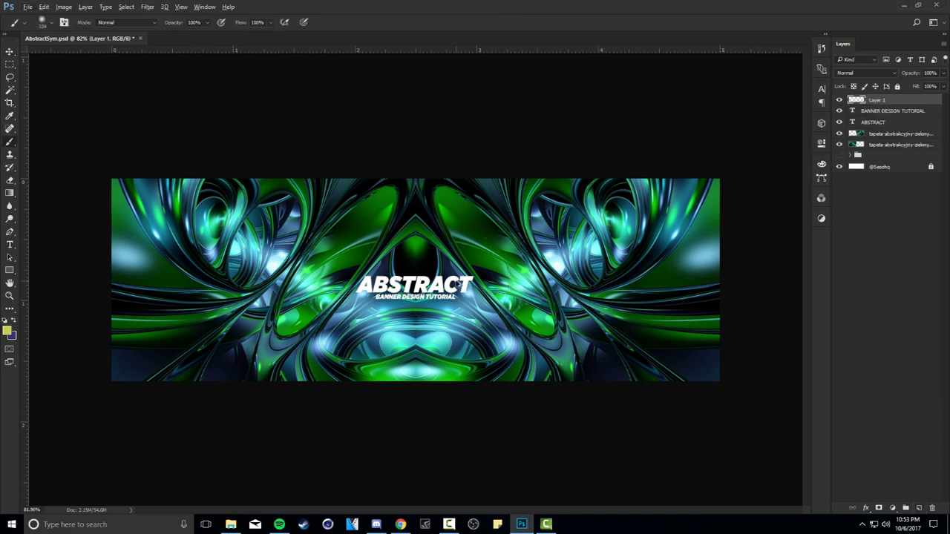
alt+right_click(456, 284)
drag(644, 306, 622, 306)
alt+right_click(578, 312)
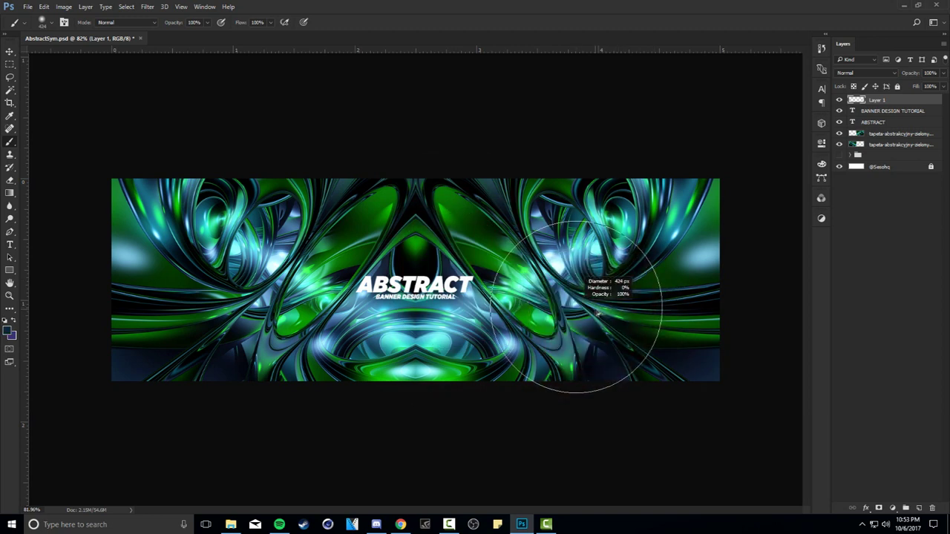
drag(575, 245, 598, 315)
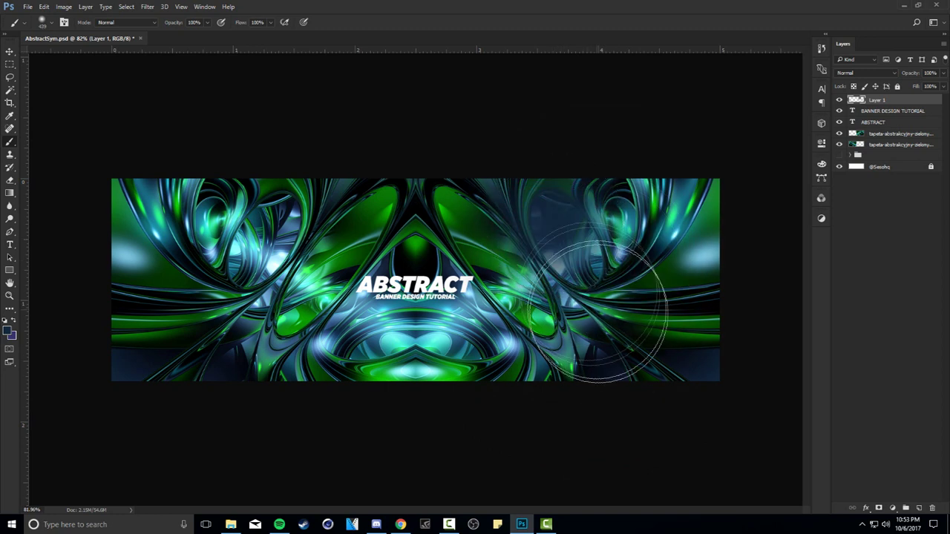
alt+right_click(475, 345)
mouse_move(477, 386)
mouse_down()
mouse_move(364, 230)
mouse_move(201, 308)
mouse_up()
alt+right_click(276, 278)
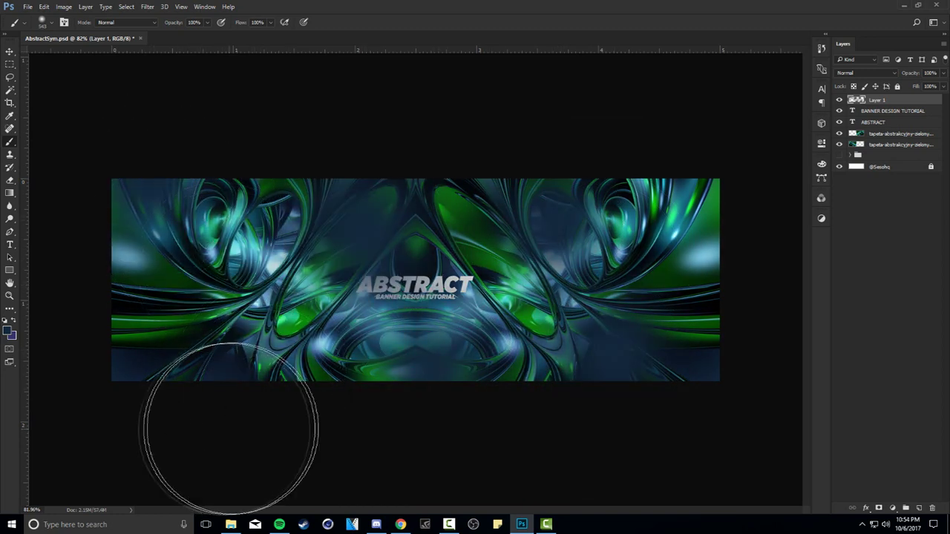
- Set Layer 1 to Linear Dodge (Add) at about 60% opacity and compare the banner with and without it
click(872, 73)
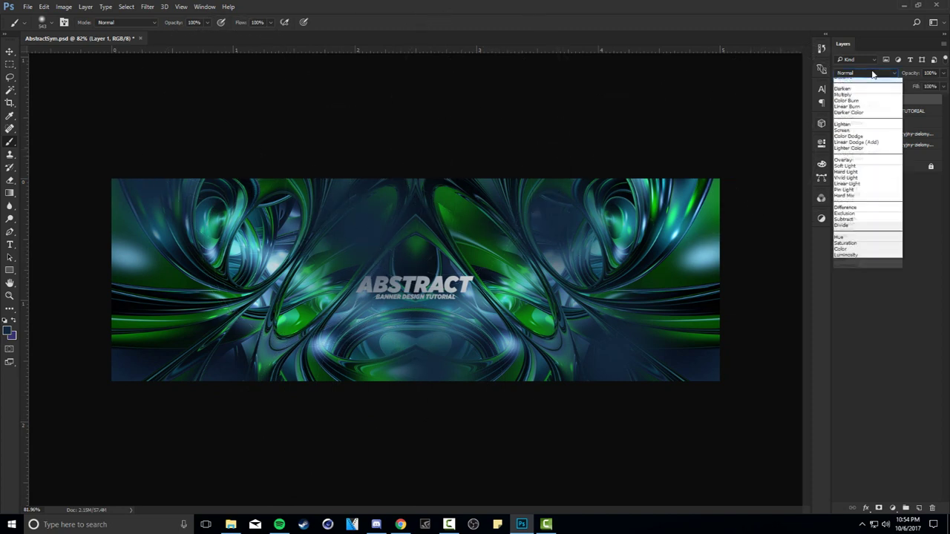
click(859, 153)
drag(942, 73, 928, 87)
click(840, 104)
click(839, 101)
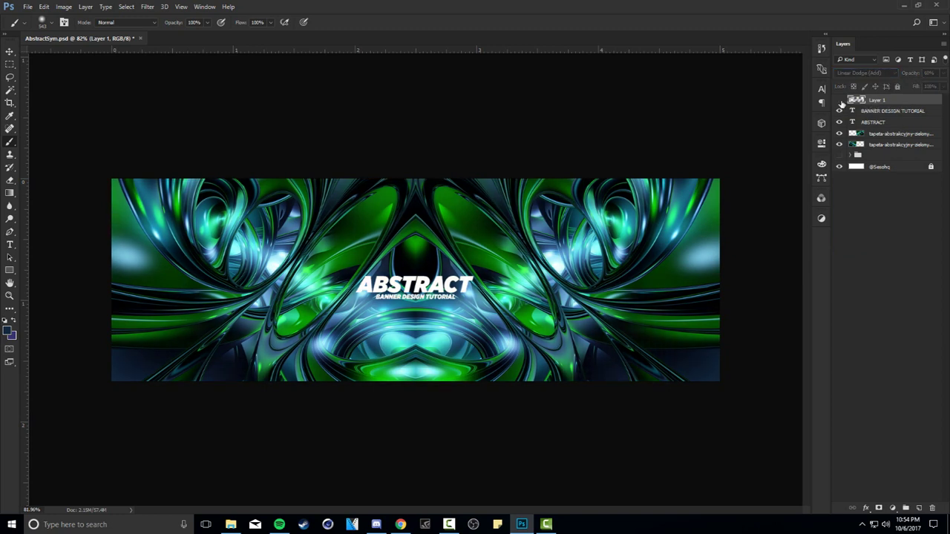
click(840, 101)
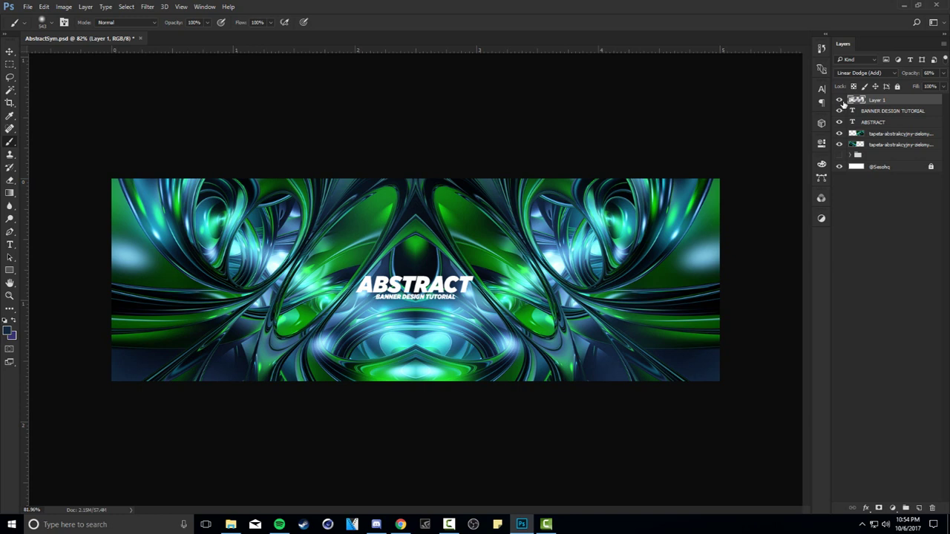
- On another new layer, paint soft spots of green sampled from the image around the banner's center and edges
click(919, 508)
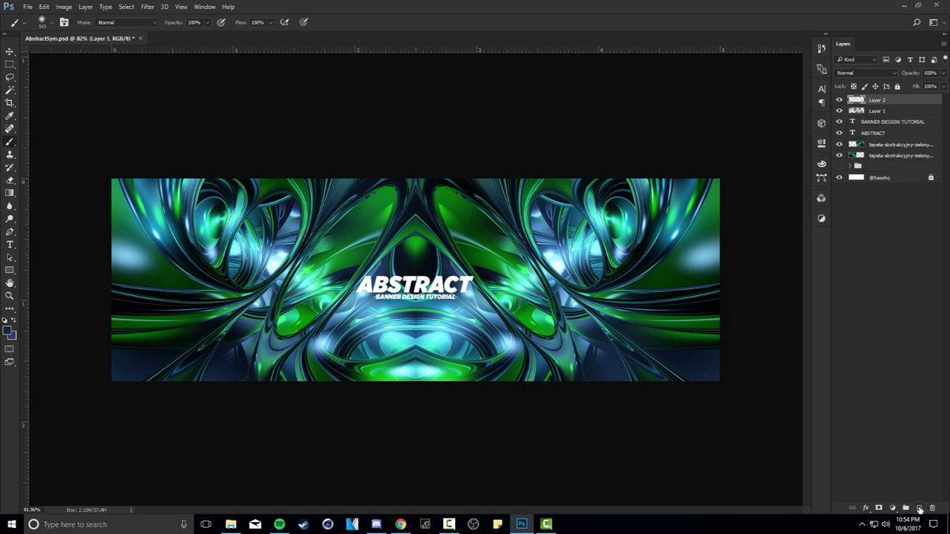
alt+right_click(667, 313)
click(417, 295)
alt+right_click(375, 243)
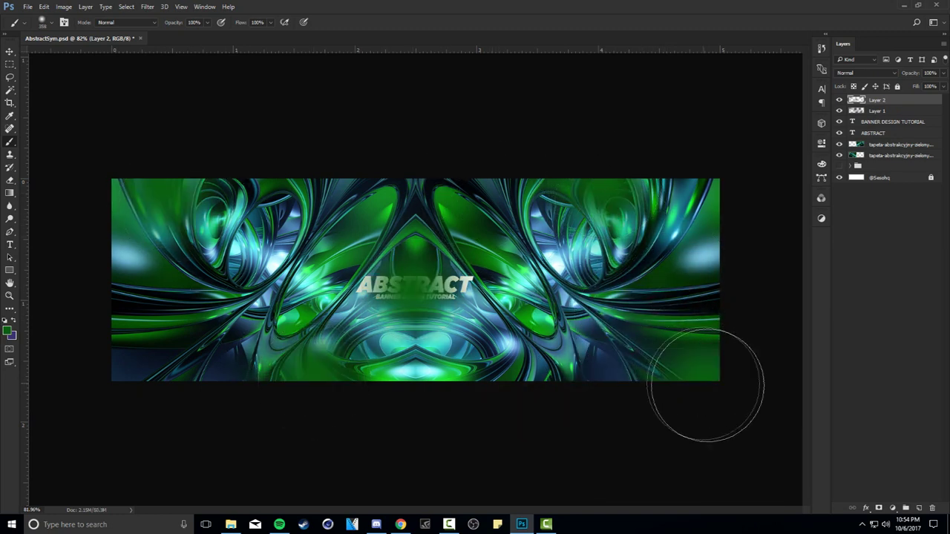
- Set the green paint layer's blend mode to Linear Dodge (Add) and its opacity to 62%
click(862, 74)
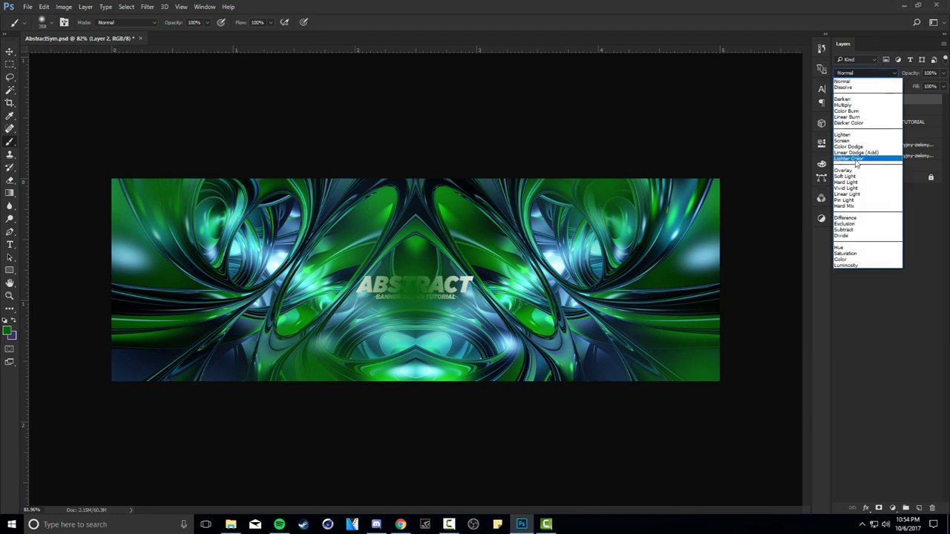
click(864, 155)
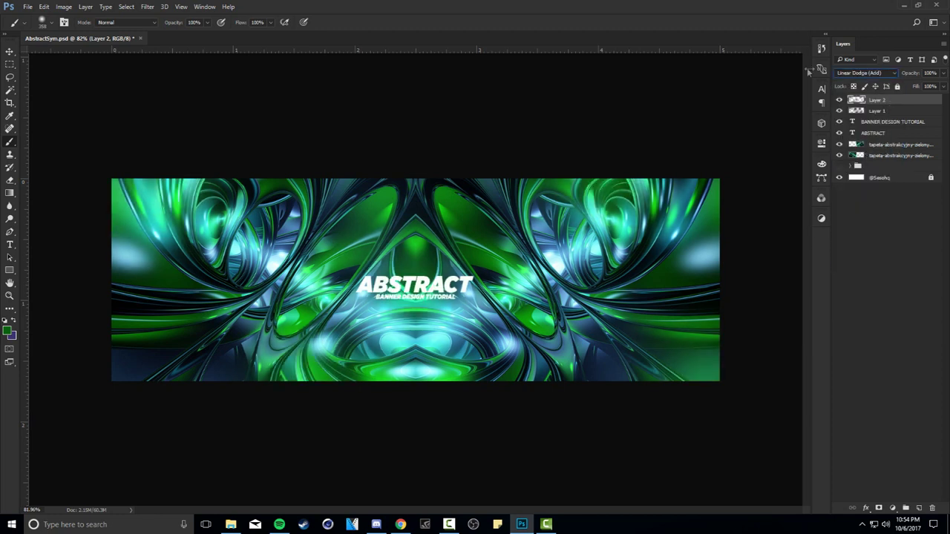
drag(942, 72, 926, 87)
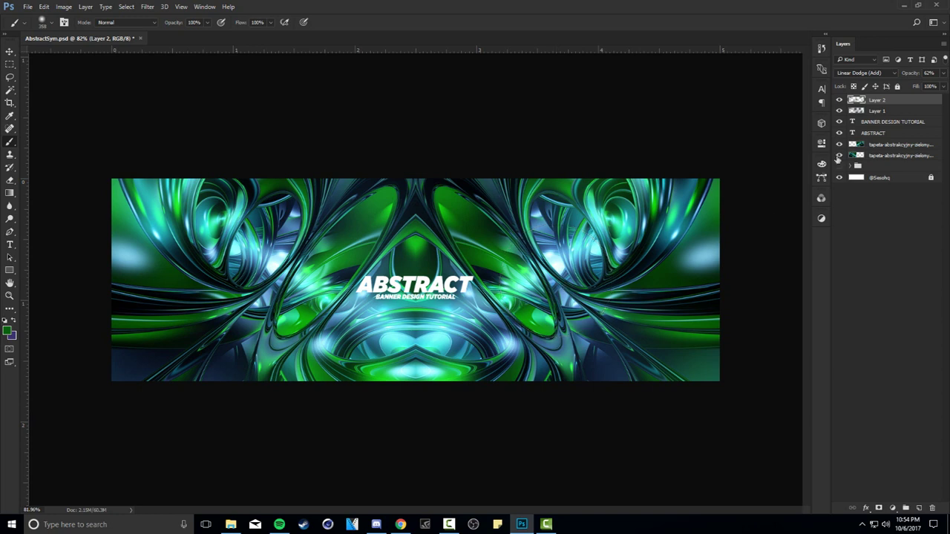
- Shift the hue of the green paint layer (Layer 2) by +62 with a Hue/Saturation adjustment
key(ctrl+u)
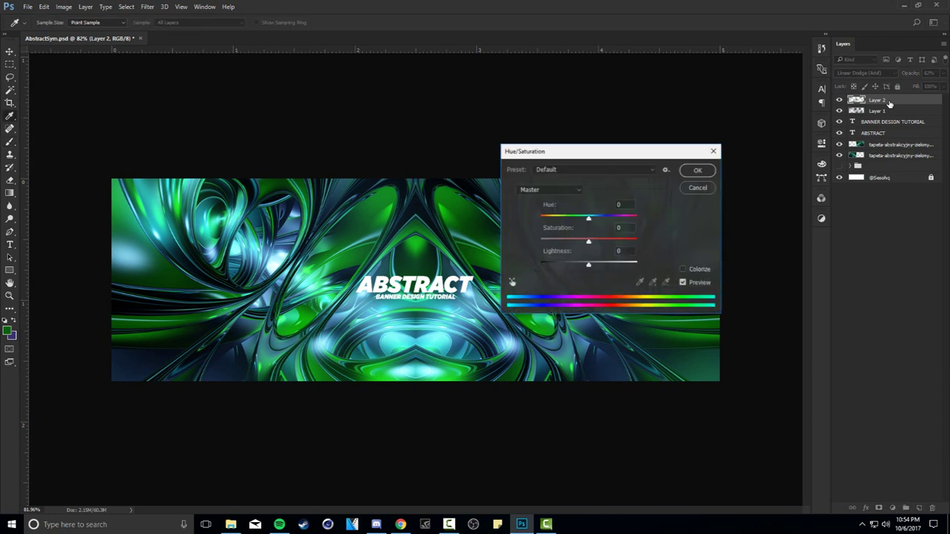
drag(589, 219, 615, 218)
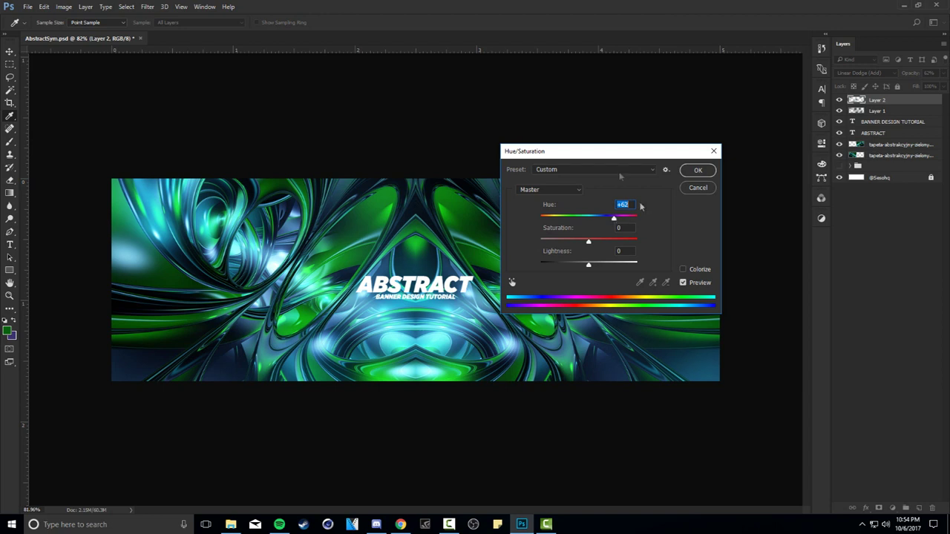
click(696, 171)
key(b)
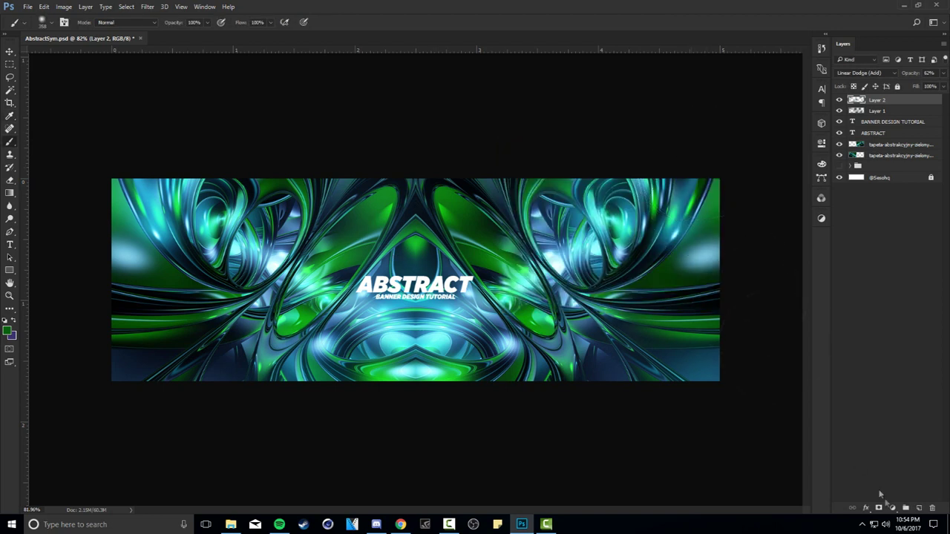
- Add a Brightness/Contrast adjustment layer with brightness -35 and contrast 50, and compare the banner with and without it
click(896, 509)
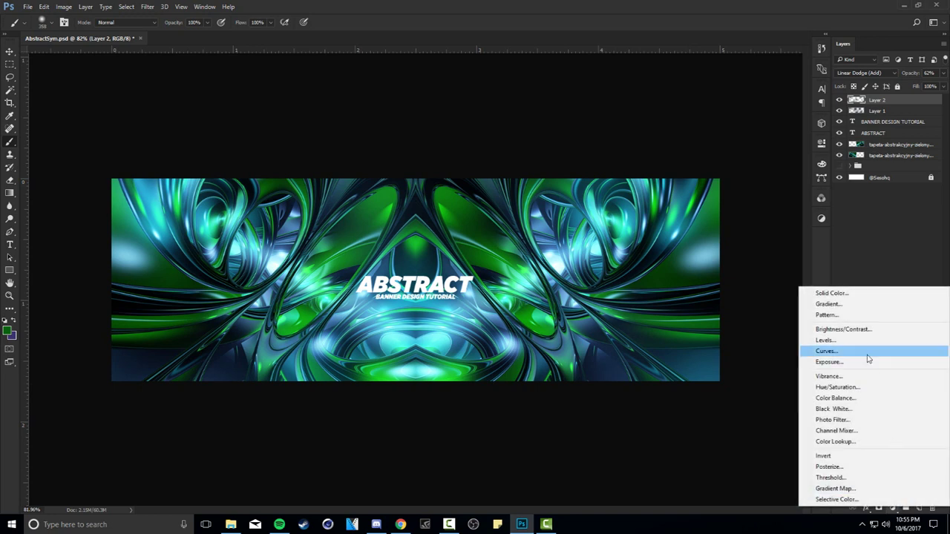
click(863, 333)
click(785, 186)
text(-36)
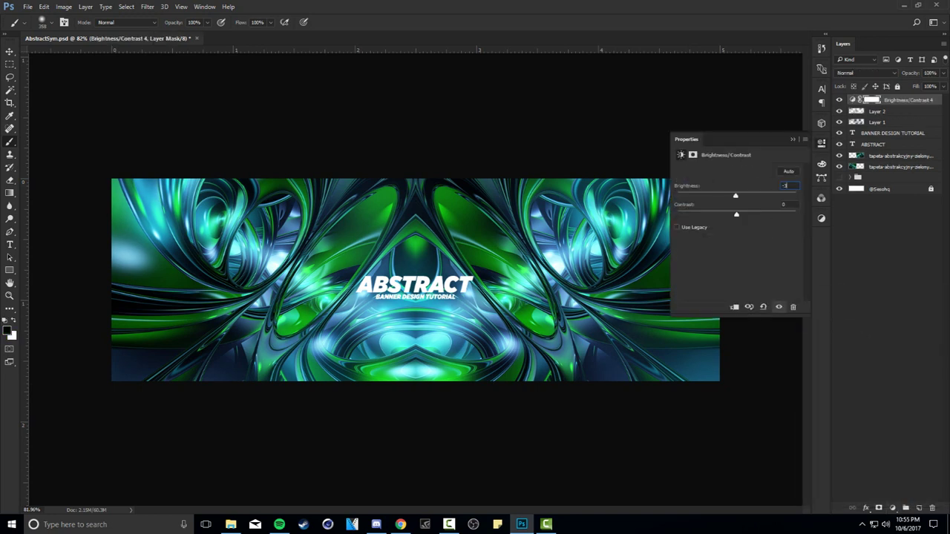
key(Return)
click(785, 186)
text(-35)
key(Tab)
text(50)
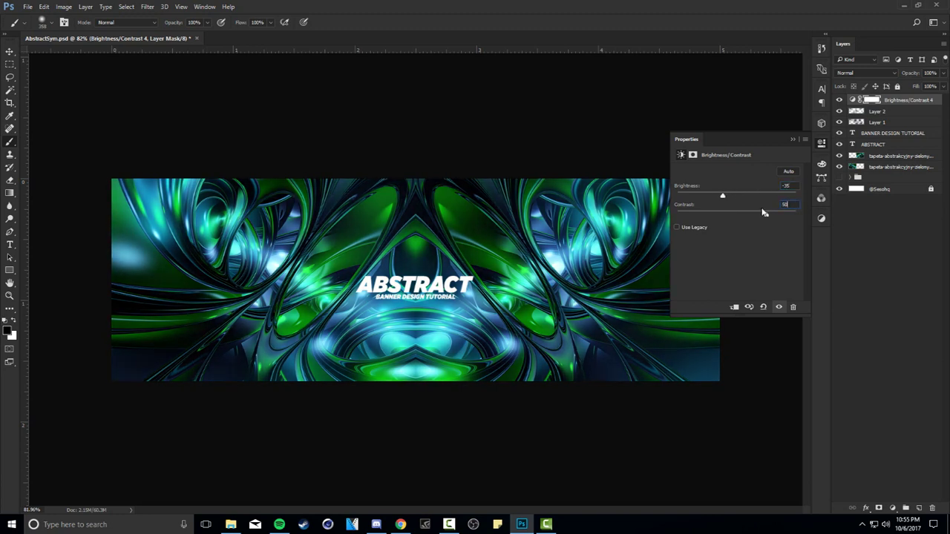
click(839, 100)
click(840, 99)
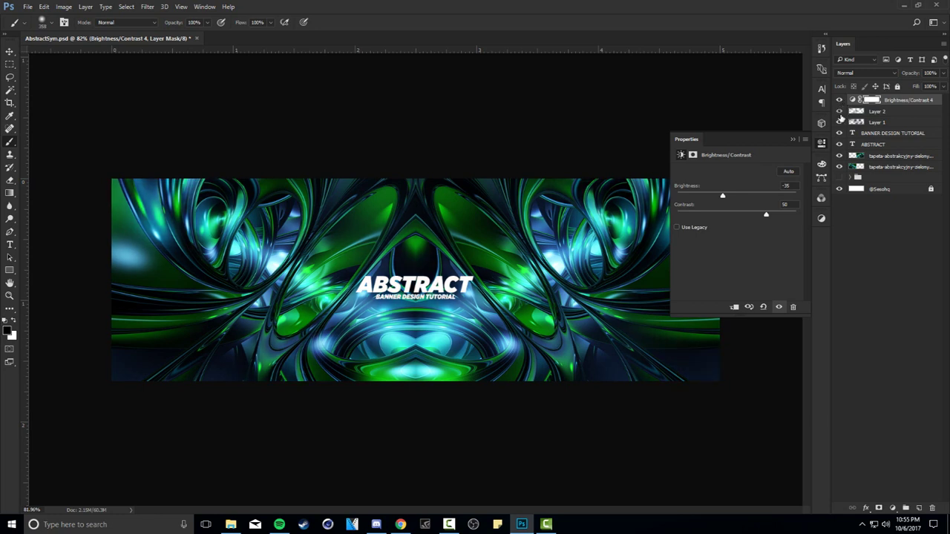
click(820, 143)
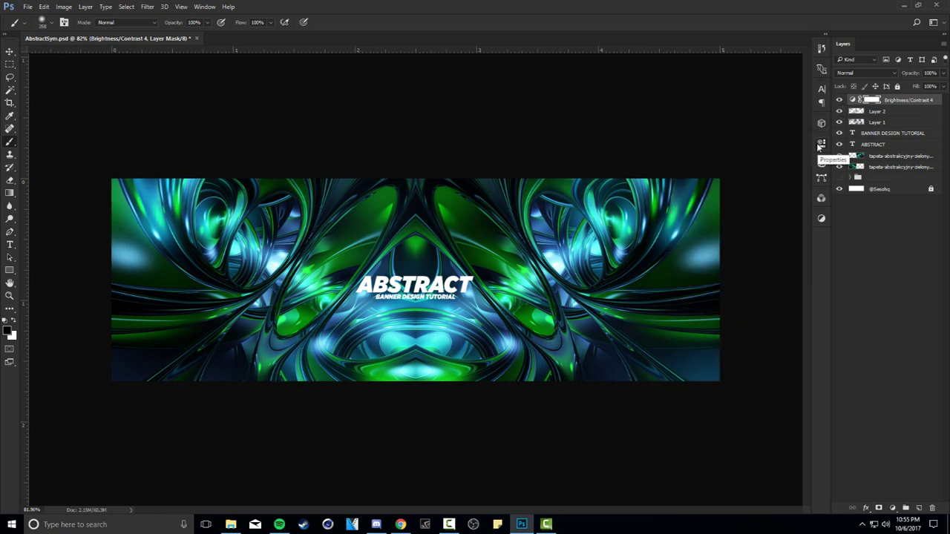
- On a new layer, trace a curved Pen path around the green oval shape to the right of the title
key(v)
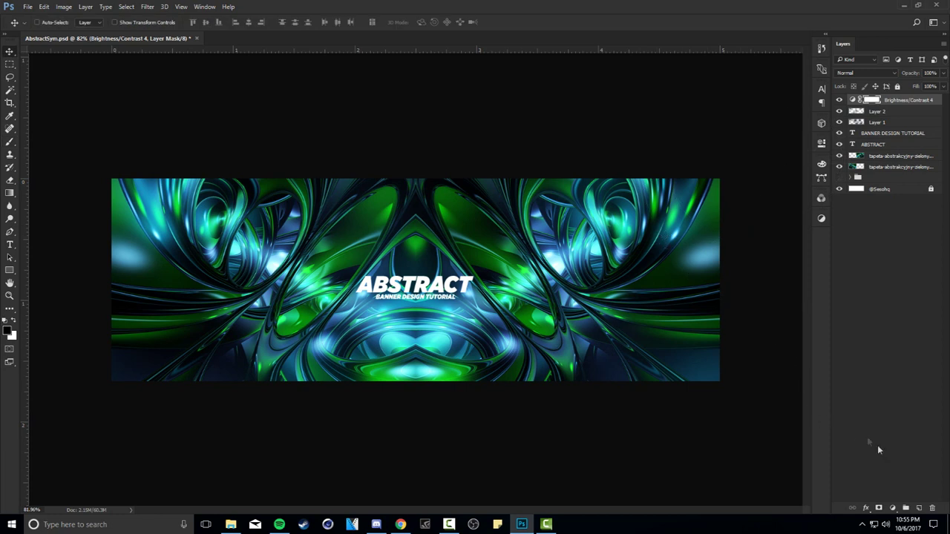
click(918, 508)
key(p)
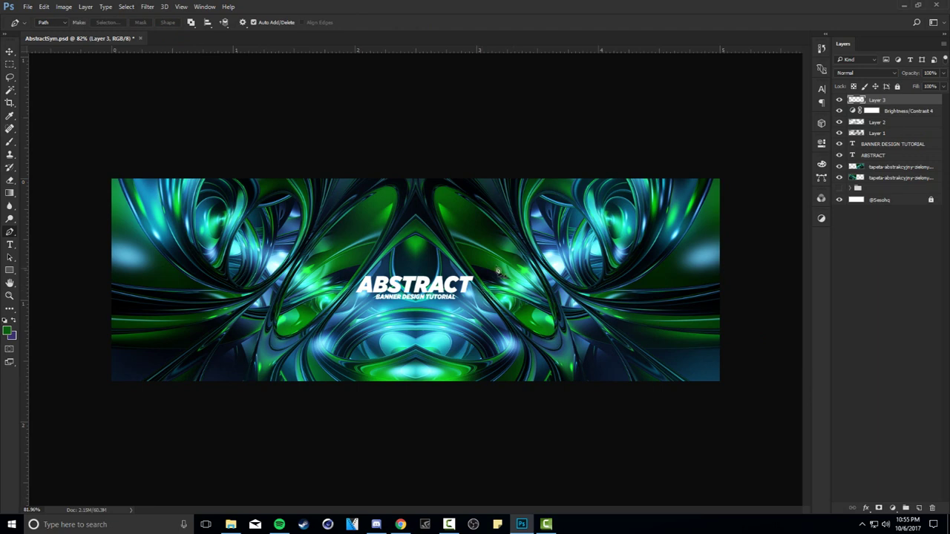
scroll(493, 223, up, 5)
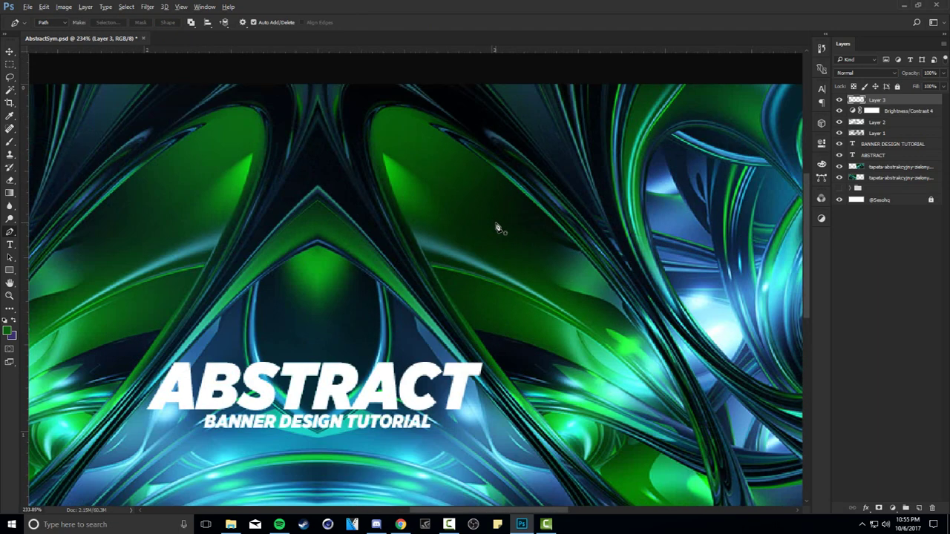
drag(495, 226, 468, 216)
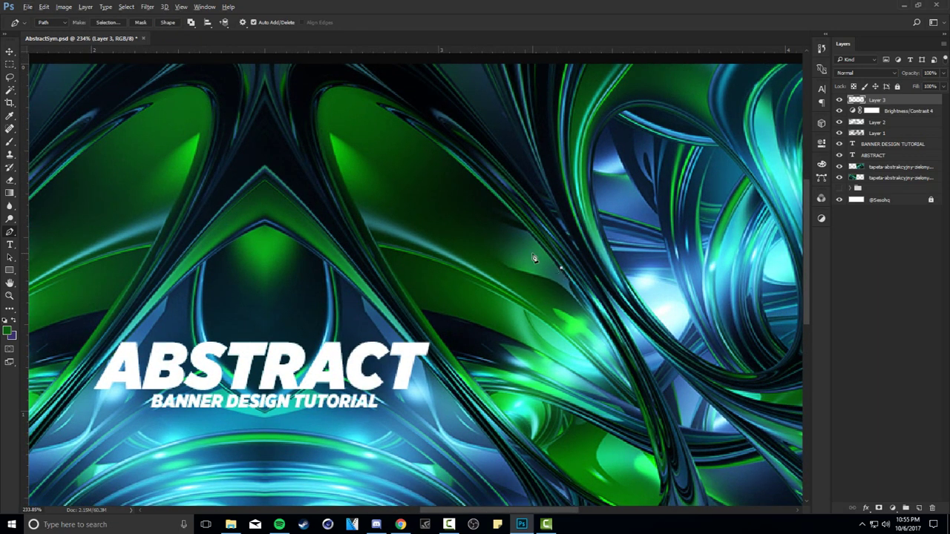
scroll(534, 255, down, 1)
drag(363, 119, 295, 142)
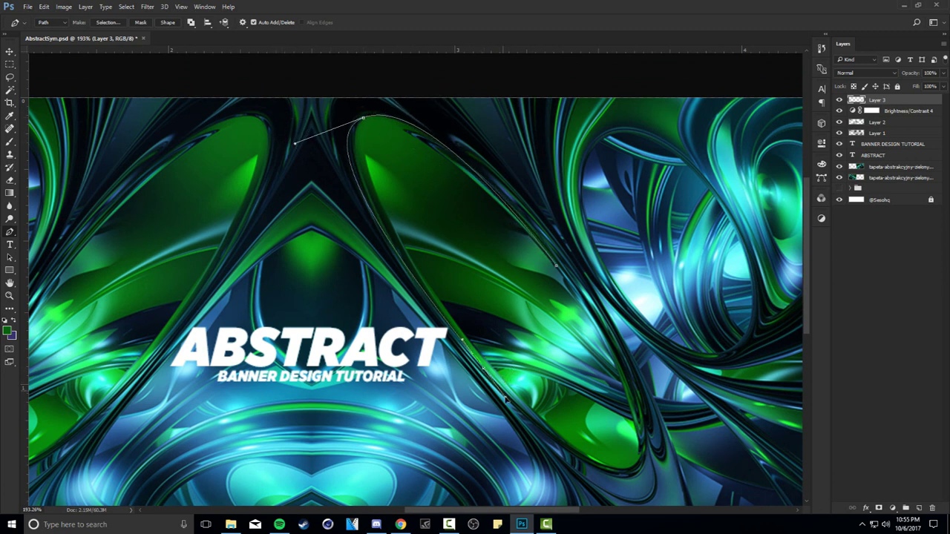
drag(561, 441, 486, 388)
drag(588, 395, 559, 338)
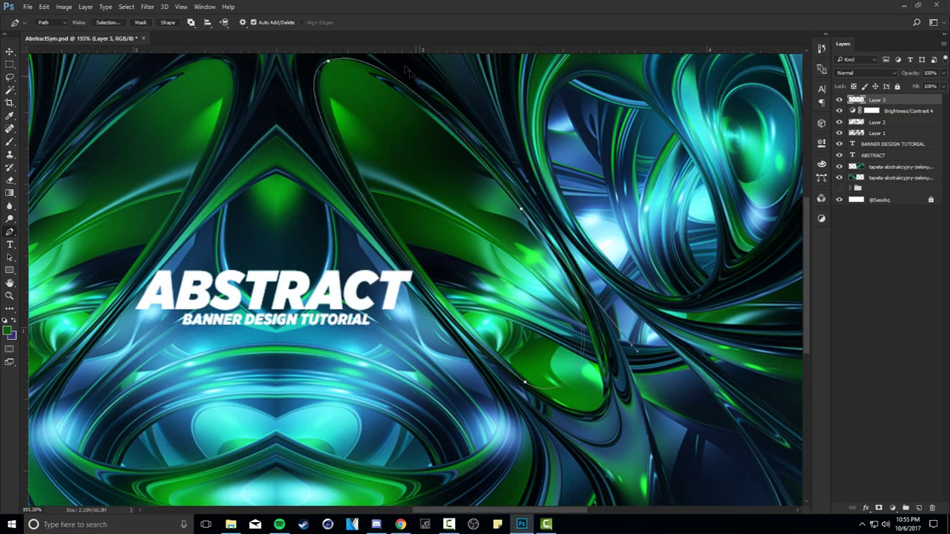
- Reshape the oval path by adjusting its anchor points and direction handles to follow the outline of the green shape
scroll(594, 342, up, 2)
key(Escape)
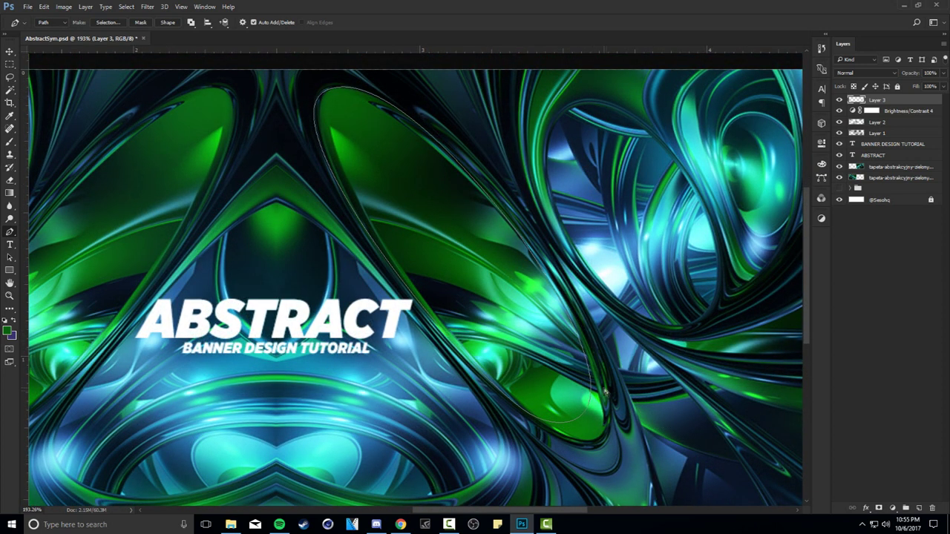
ctrl+click(579, 340)
scroll(672, 449, down, 2)
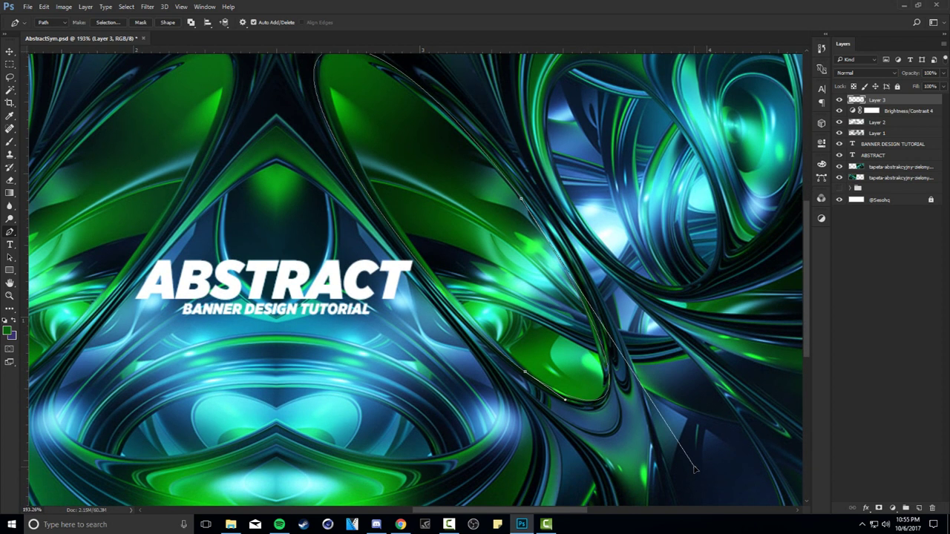
key(Escape)
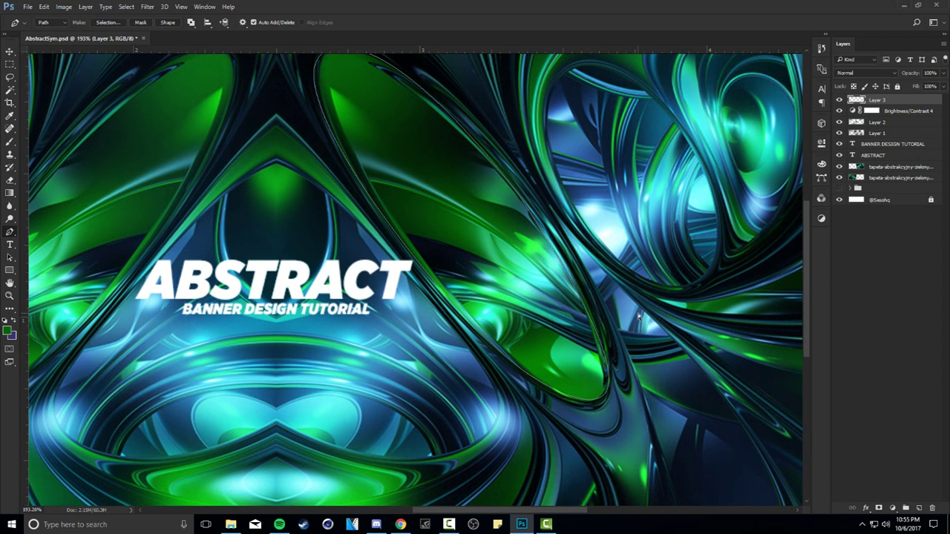
ctrl+click(534, 219)
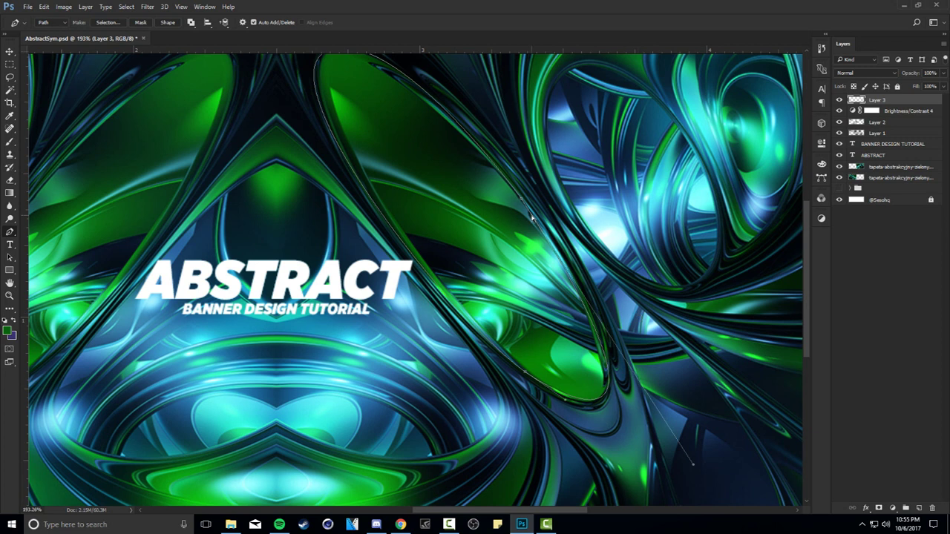
click(693, 462)
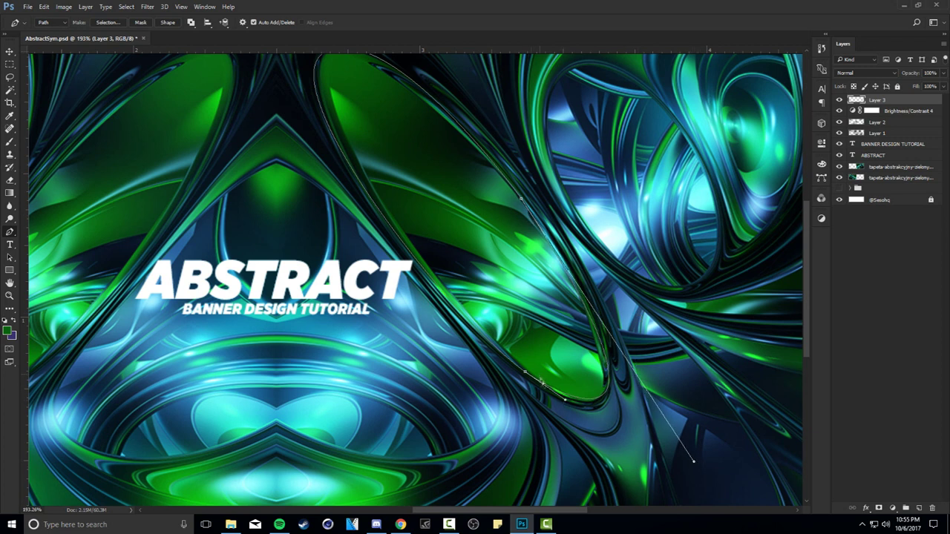
click(569, 400)
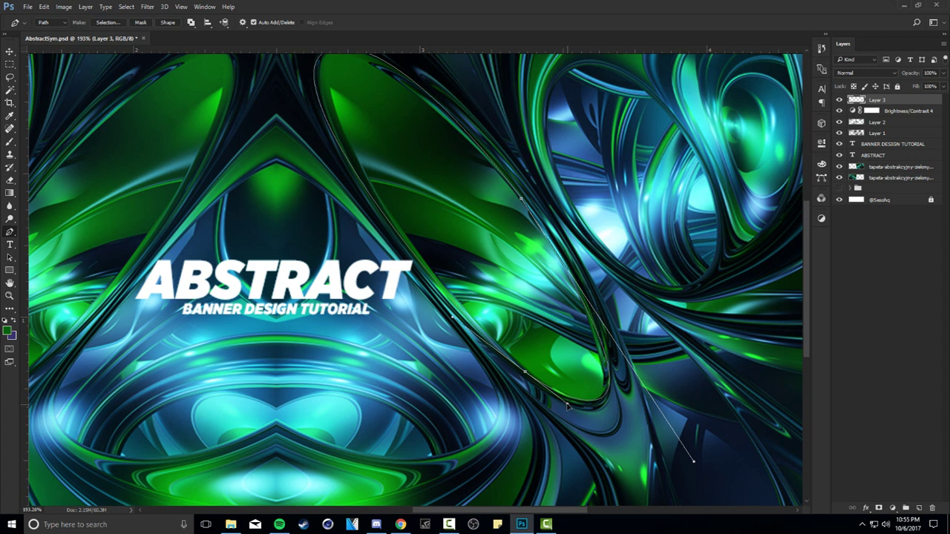
ctrl+click(552, 283)
ctrl+click(572, 269)
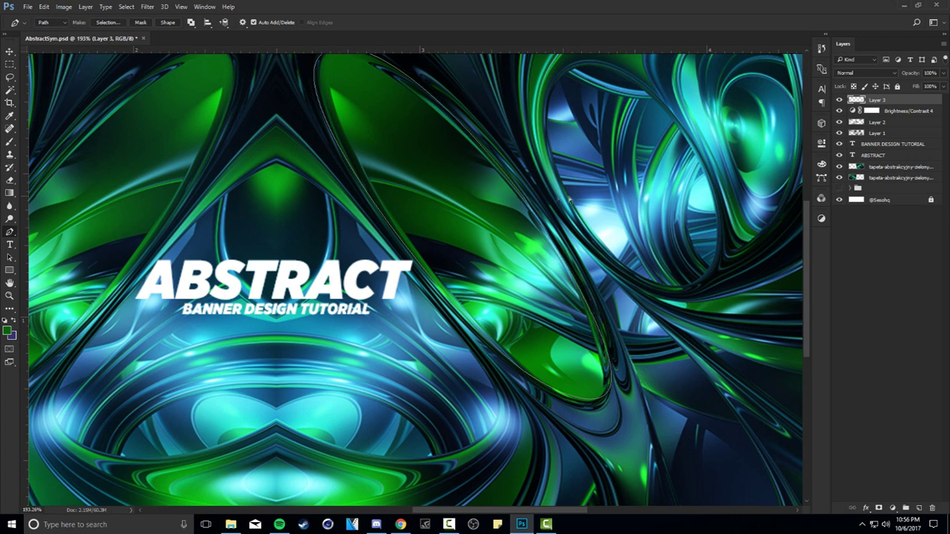
- Fill the oval path with white at 100% opacity on Layer 3, and delete the path
key(ctrl+0)
key(ctrl+minus)
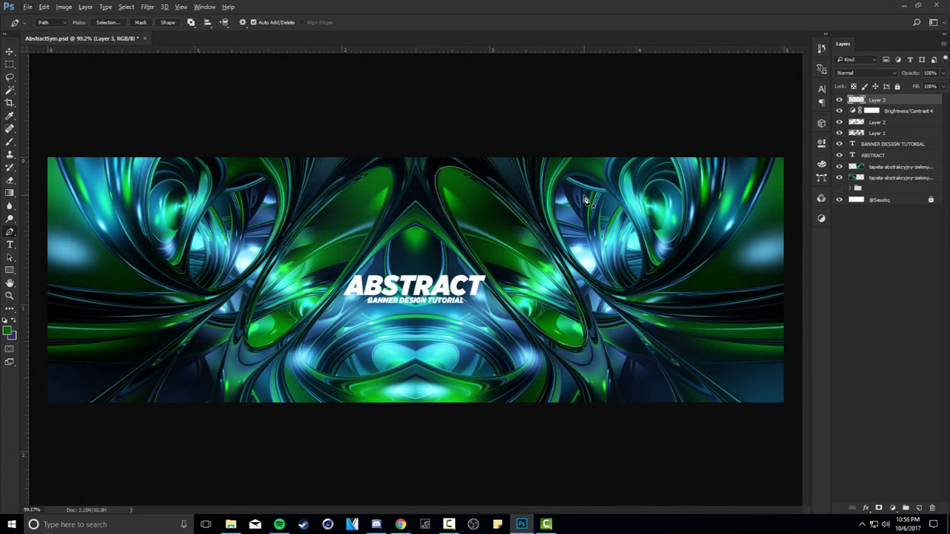
right_click(585, 200)
click(607, 264)
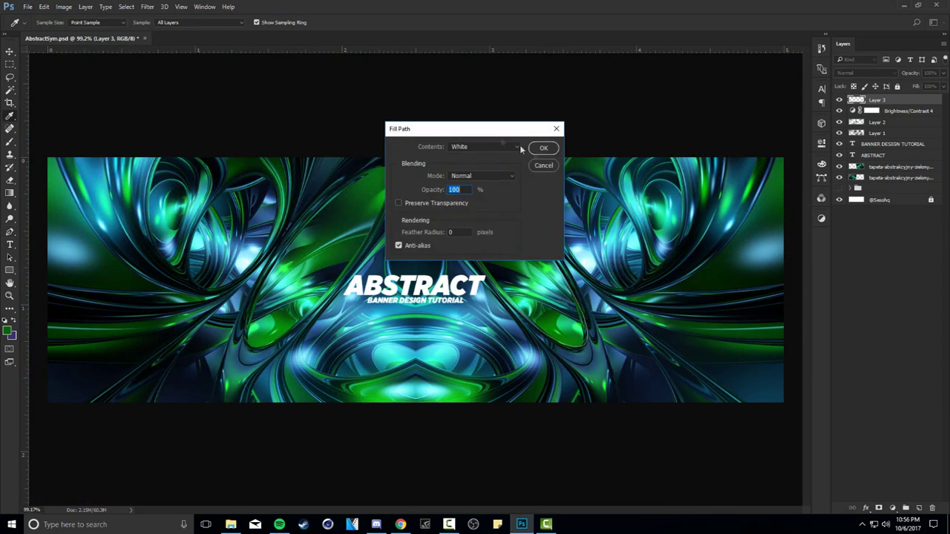
click(547, 148)
right_click(586, 190)
click(608, 206)
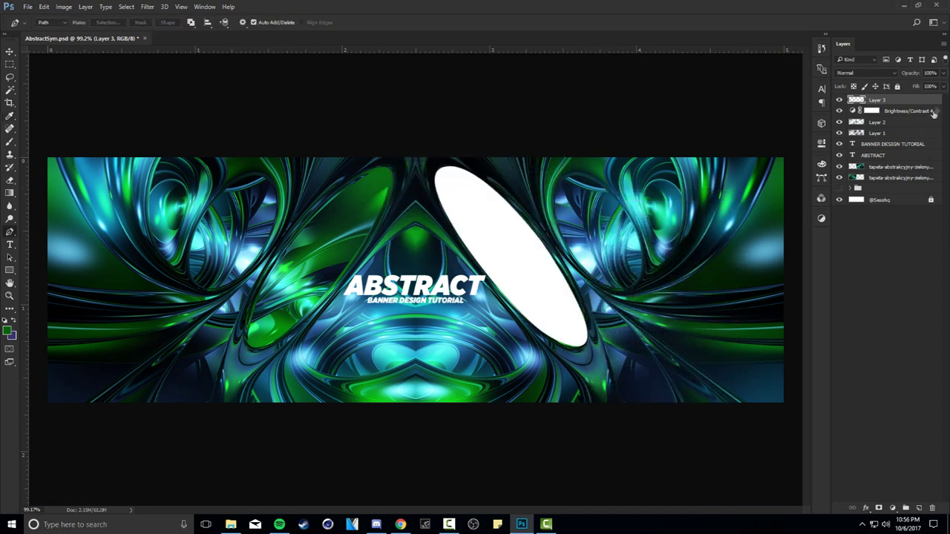
- Lower the fill of the white oval's layer to 0%
click(943, 87)
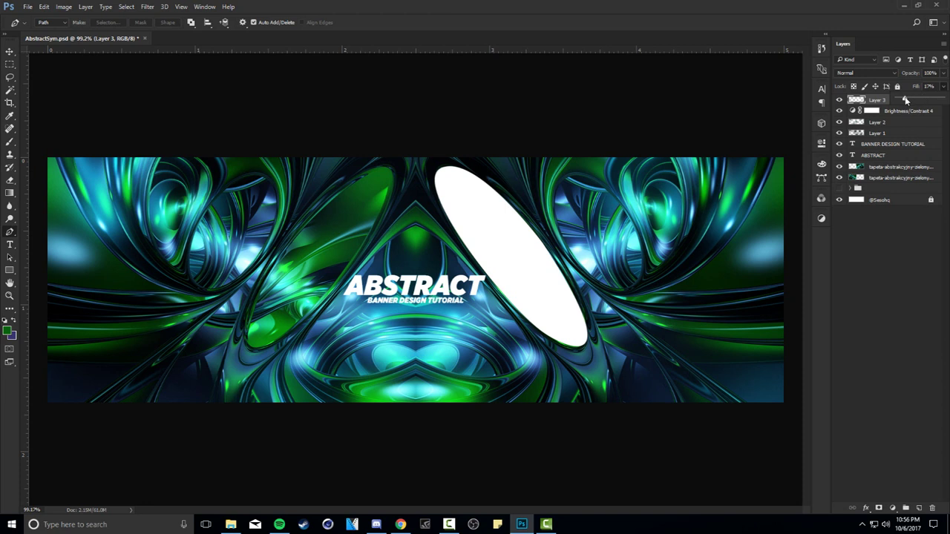
click(907, 99)
text(40)
key(Return)
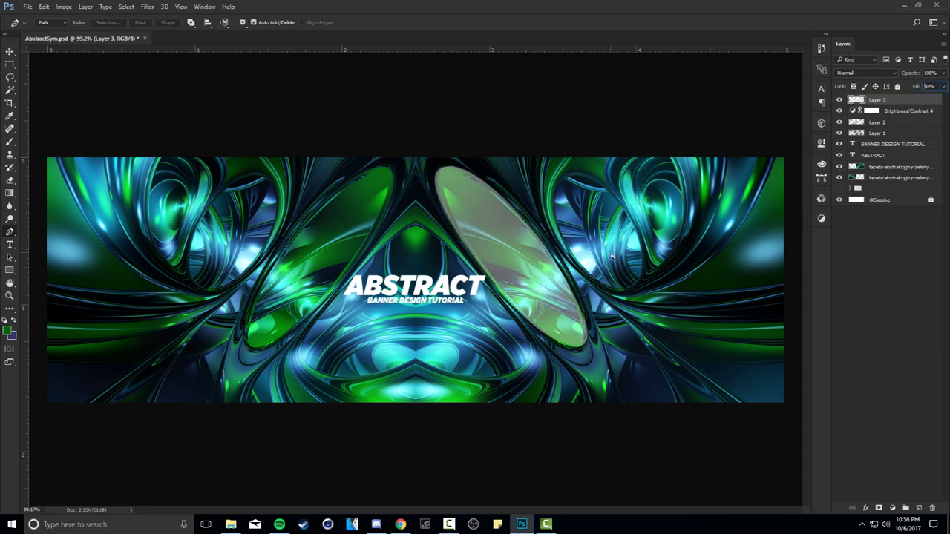
key(v)
click(943, 86)
drag(914, 100, 876, 103)
- Add an Inner Shadow effect to Layer 3 with 89% opacity and a size of about 35 px
double_click(911, 103)
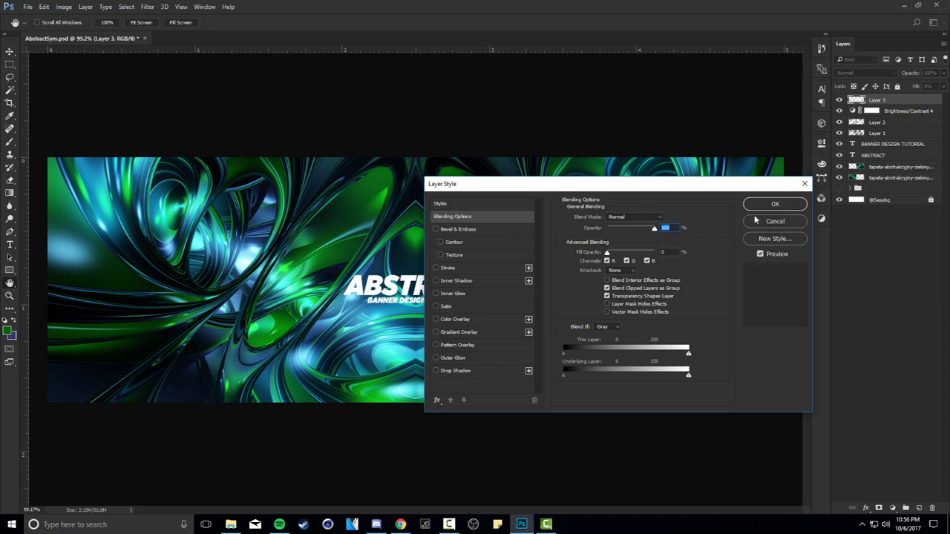
drag(589, 190, 198, 163)
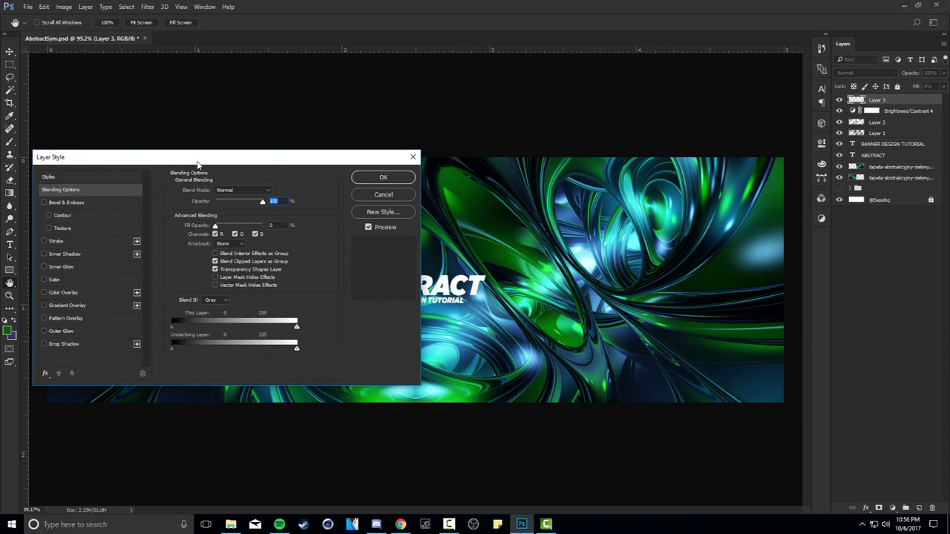
click(62, 253)
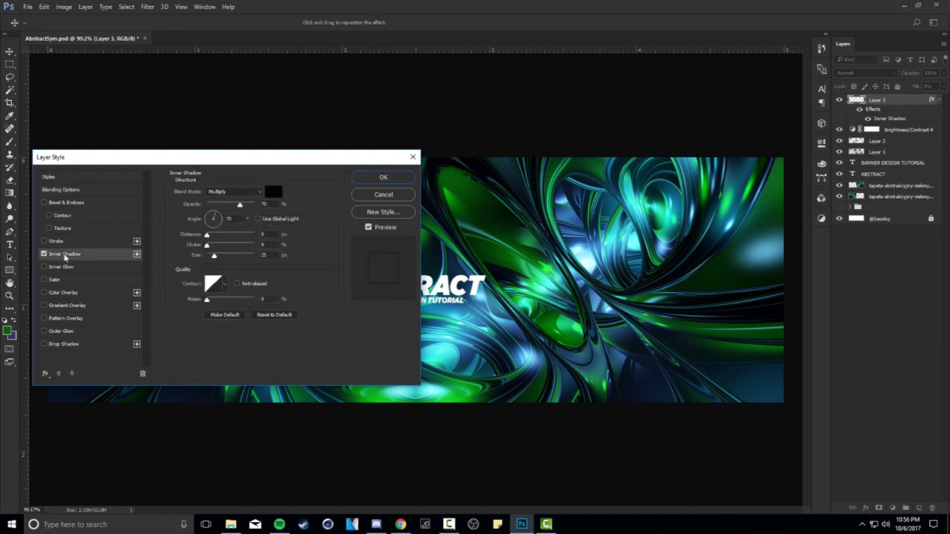
mouse_move(112, 158)
mouse_down()
mouse_move(314, 96)
mouse_move(145, 249)
mouse_move(260, 202)
mouse_move(168, 172)
mouse_move(124, 172)
mouse_up()
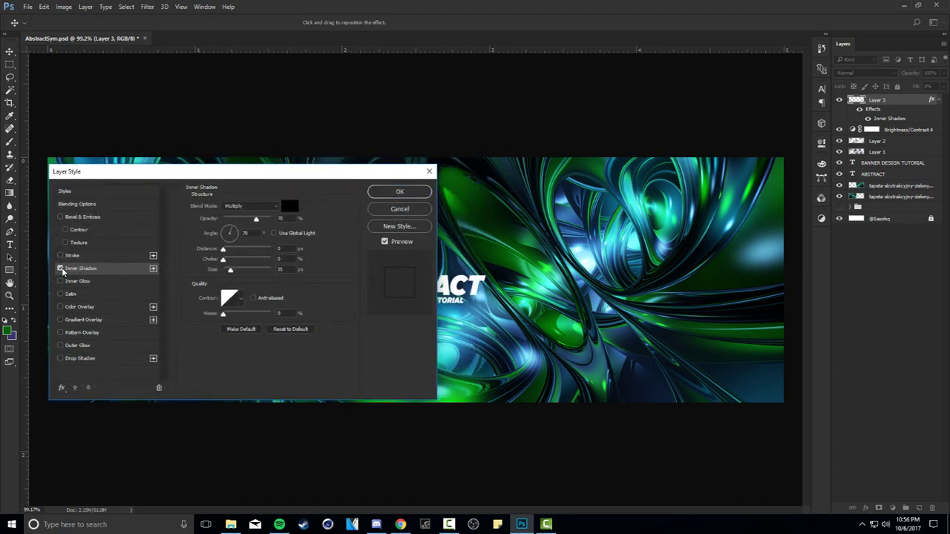
drag(256, 219, 265, 219)
drag(230, 270, 232, 272)
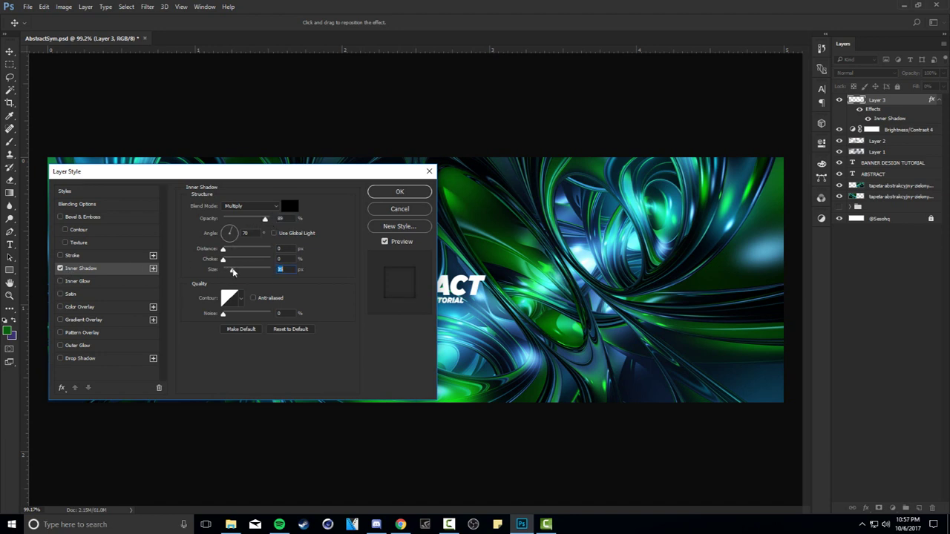
drag(232, 272, 234, 272)
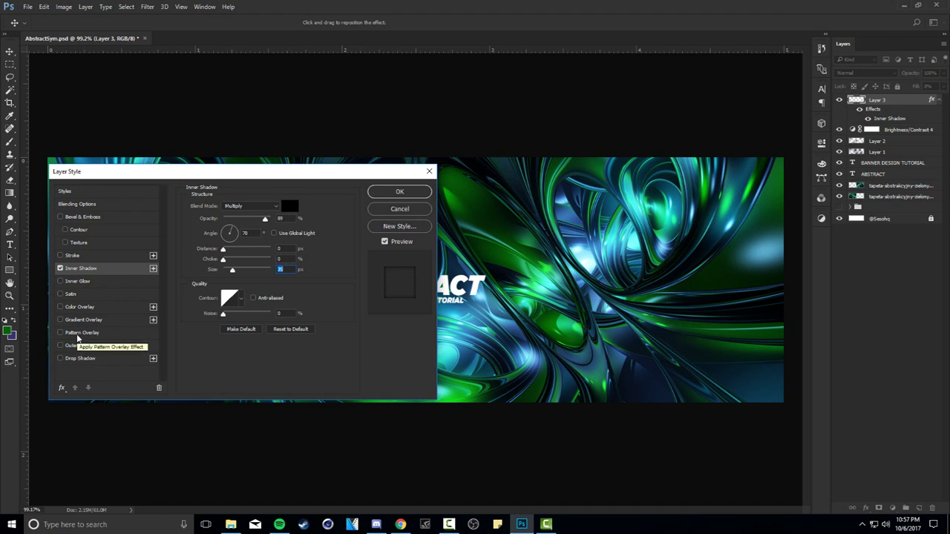
- Add a Pattern Overlay effect to Layer 3 using Overlay blending, 74% opacity, the checkered pattern and 101% scale
click(78, 334)
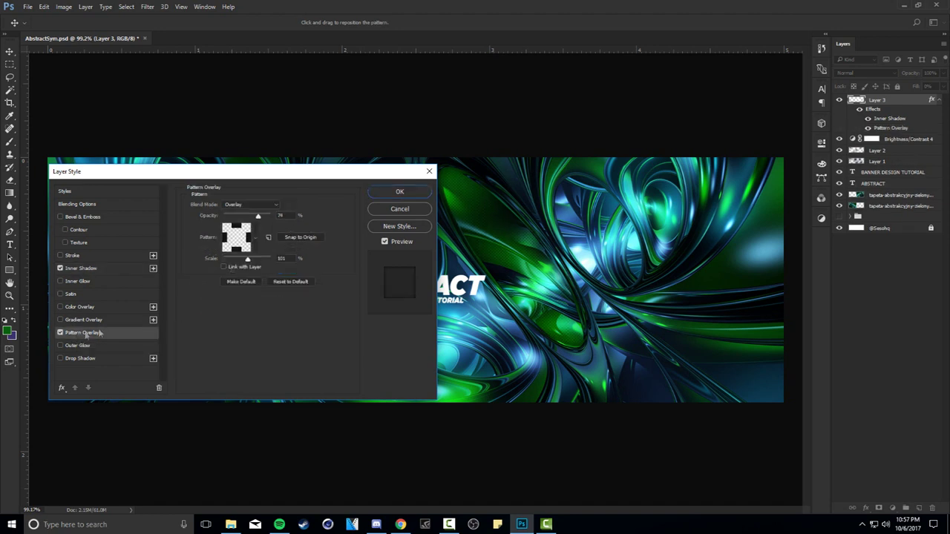
click(237, 241)
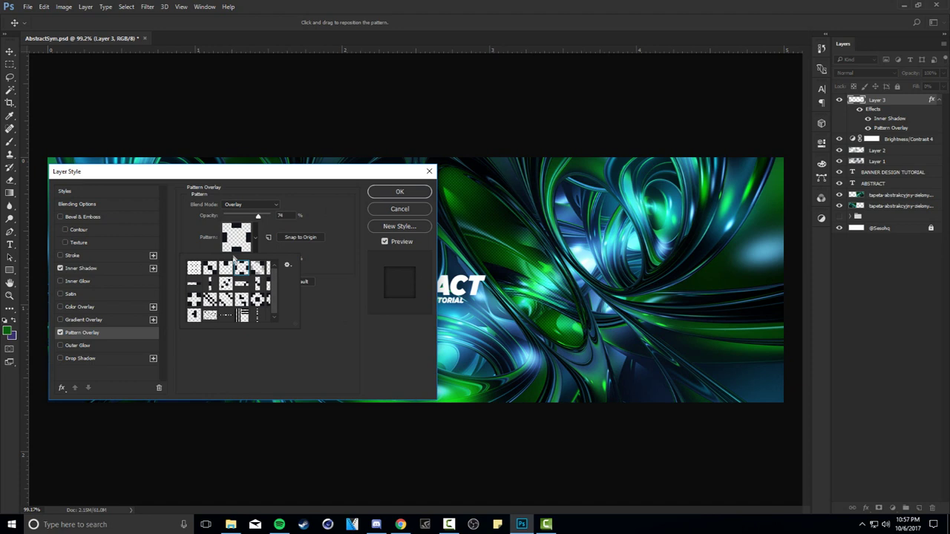
click(354, 327)
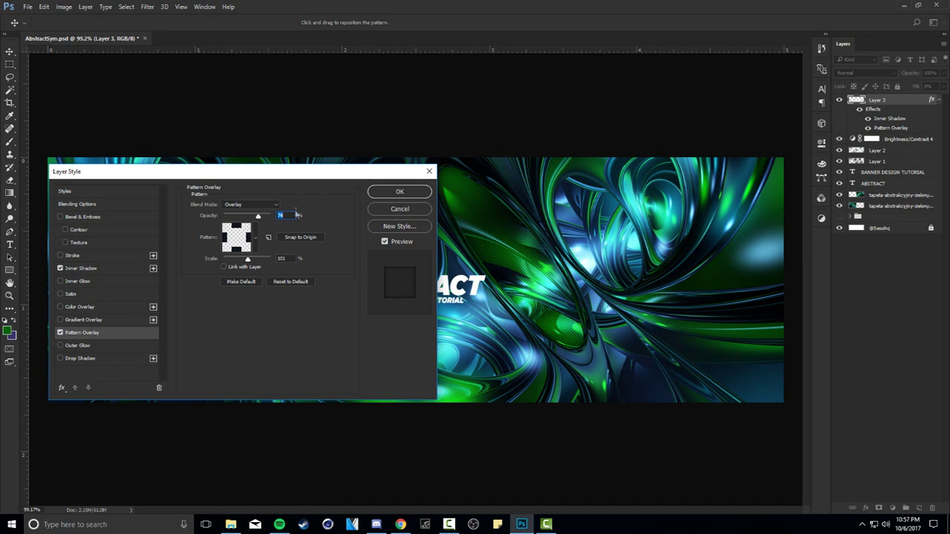
click(249, 259)
click(389, 194)
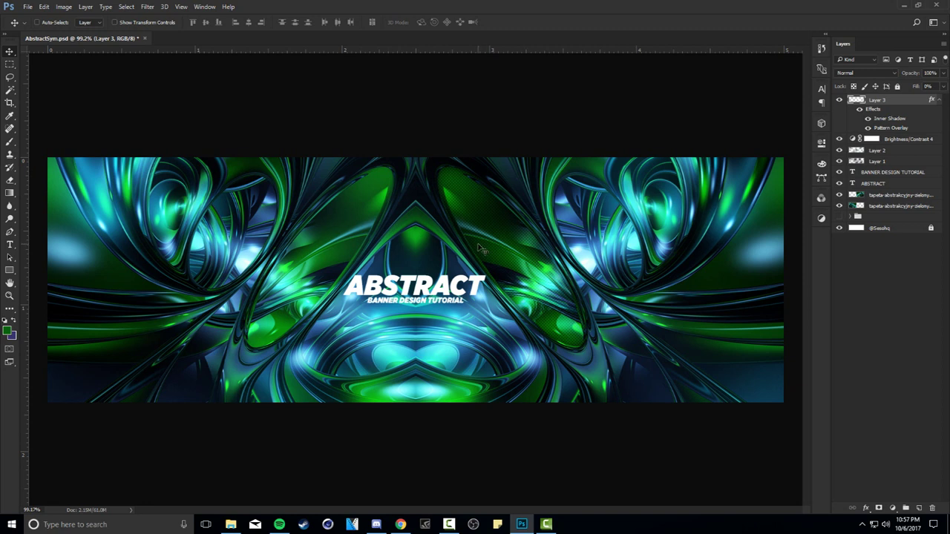
- Duplicate the patterned Layer 3 shape and flip the copy horizontally over the matching green shape on the banner's left half
drag(542, 282, 445, 286)
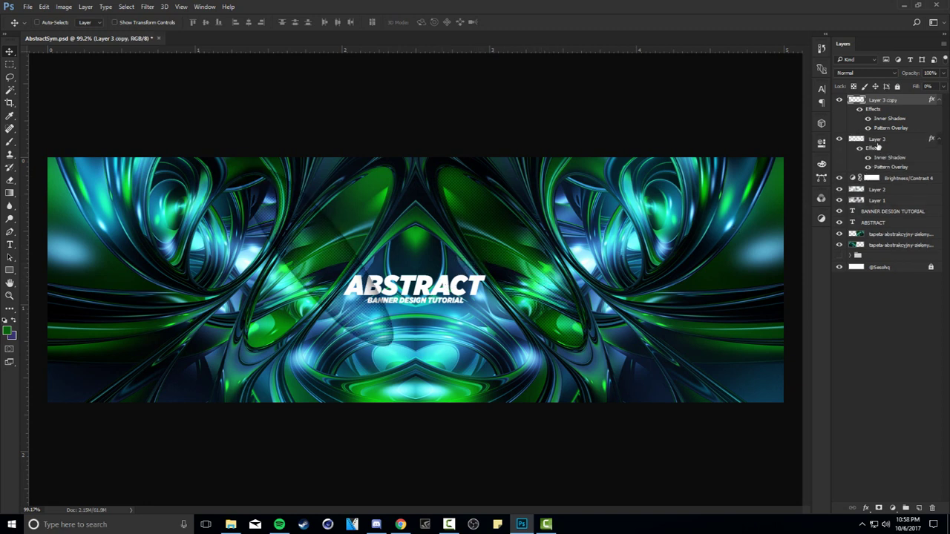
key(ctrl+t)
right_click(454, 261)
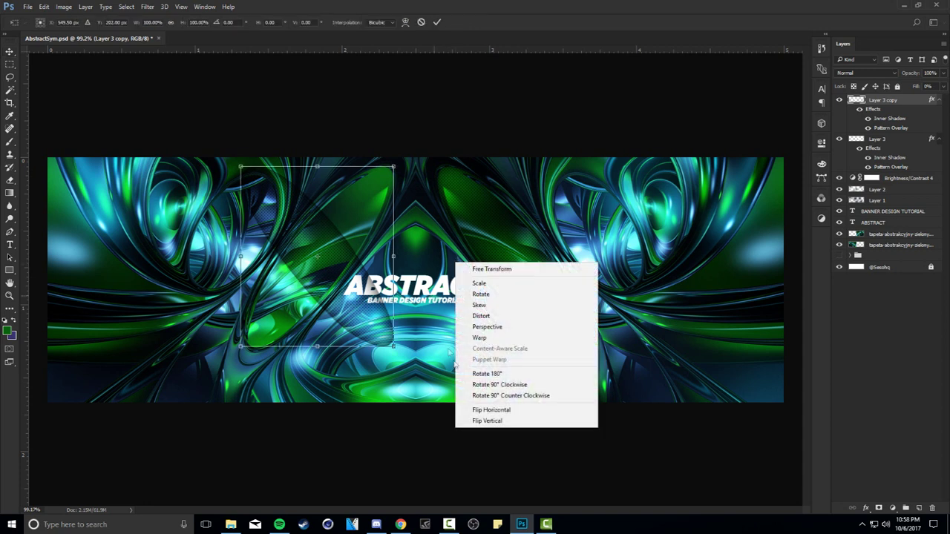
click(483, 410)
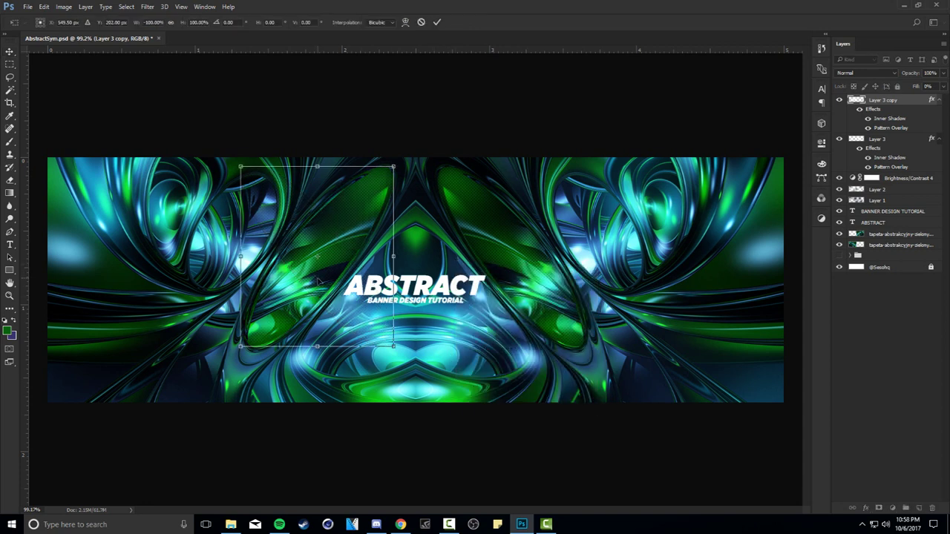
key(Return)
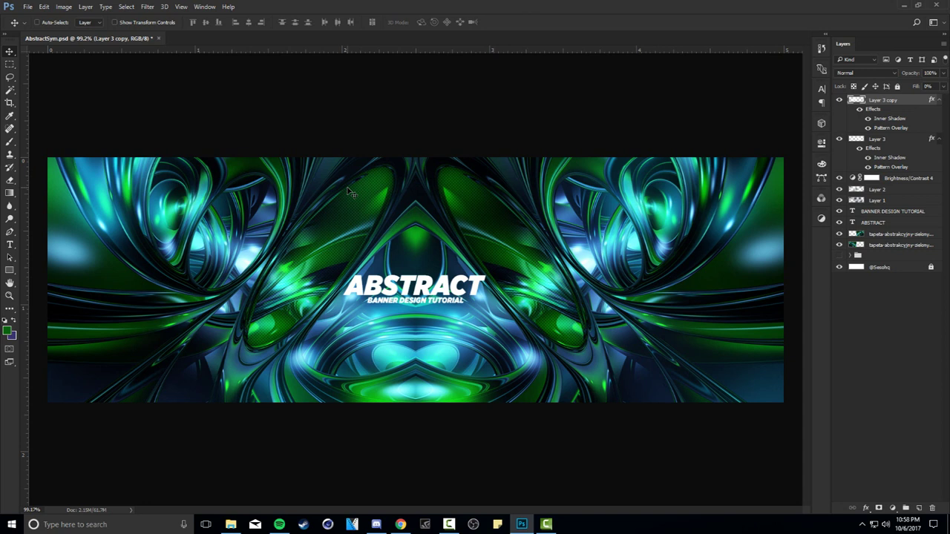
- Add a new layer and paint dark blue sampled from the banner over both green shapes with a large soft brush
click(918, 508)
key(b)
key(x)
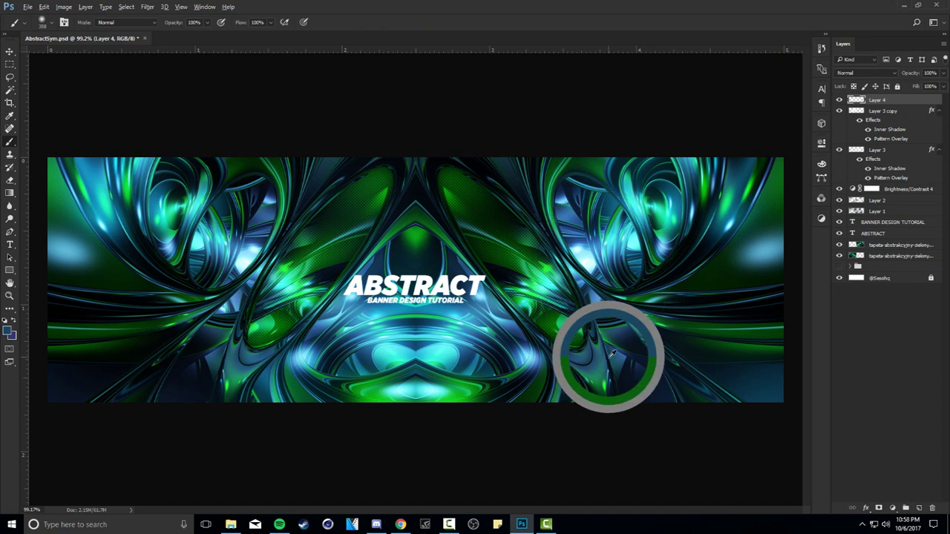
alt+right_click(501, 295)
alt+right_click(546, 289)
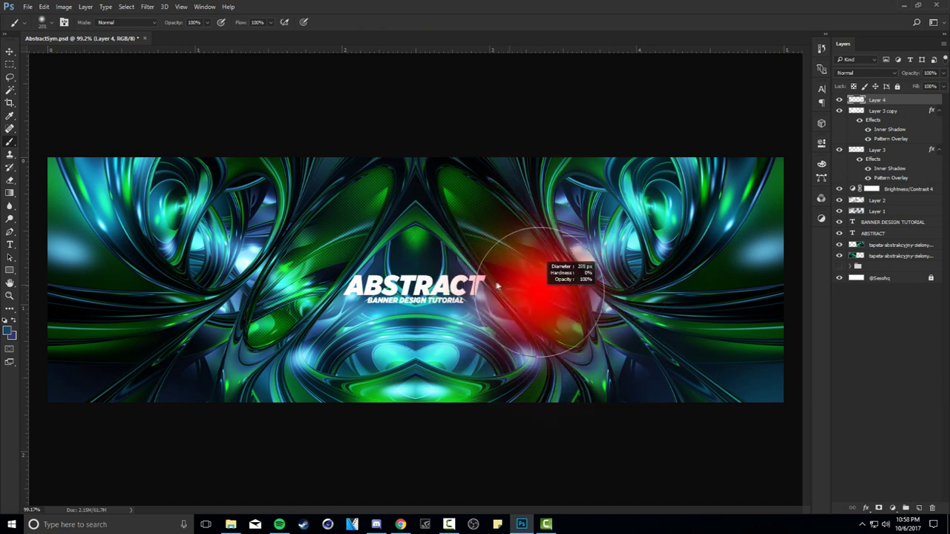
mouse_move(477, 213)
mouse_down()
mouse_move(561, 316)
mouse_move(574, 301)
mouse_move(398, 261)
mouse_move(366, 217)
mouse_move(340, 237)
mouse_move(316, 365)
mouse_move(298, 321)
mouse_up()
- Blend Layer 4 with Linear Dodge (Add) at 73% opacity, and compare the banner with the layer hidden and shown
click(865, 72)
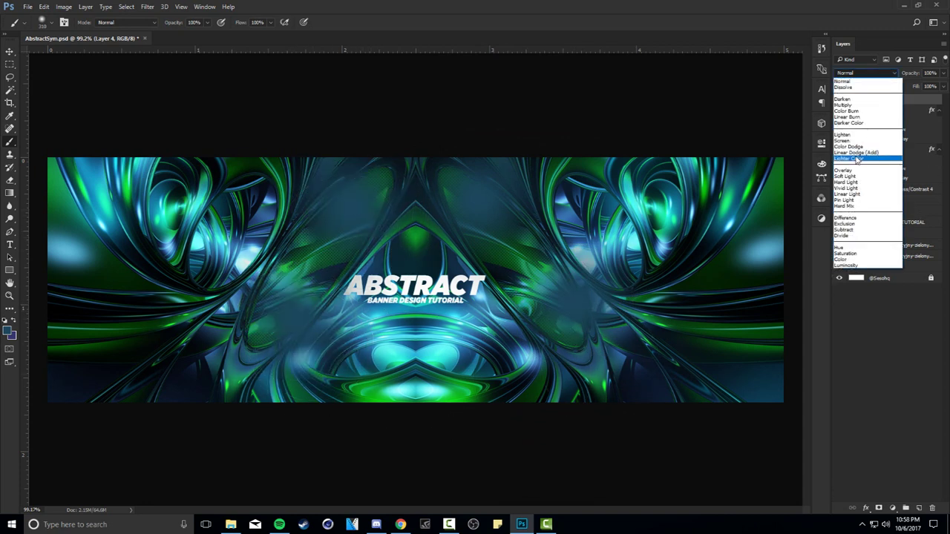
click(858, 156)
click(942, 73)
drag(936, 86, 930, 87)
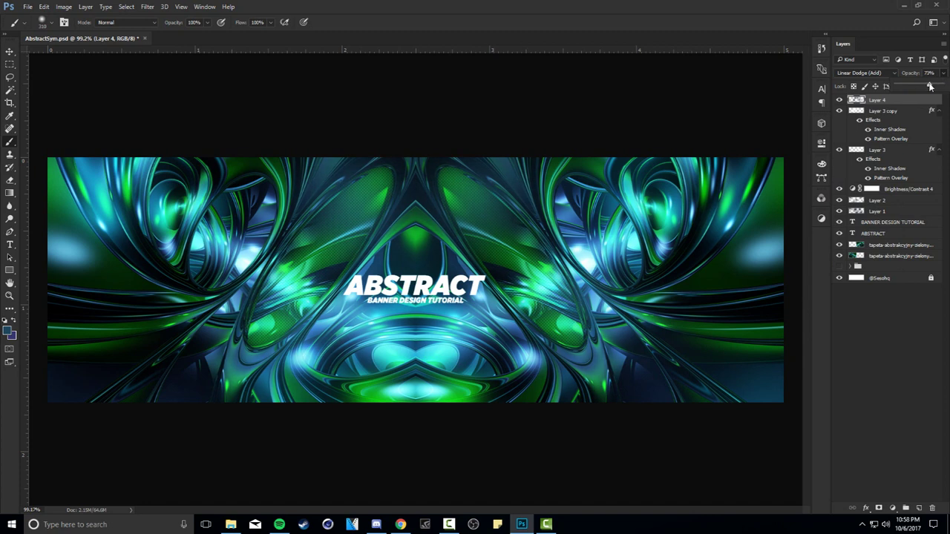
key(e)
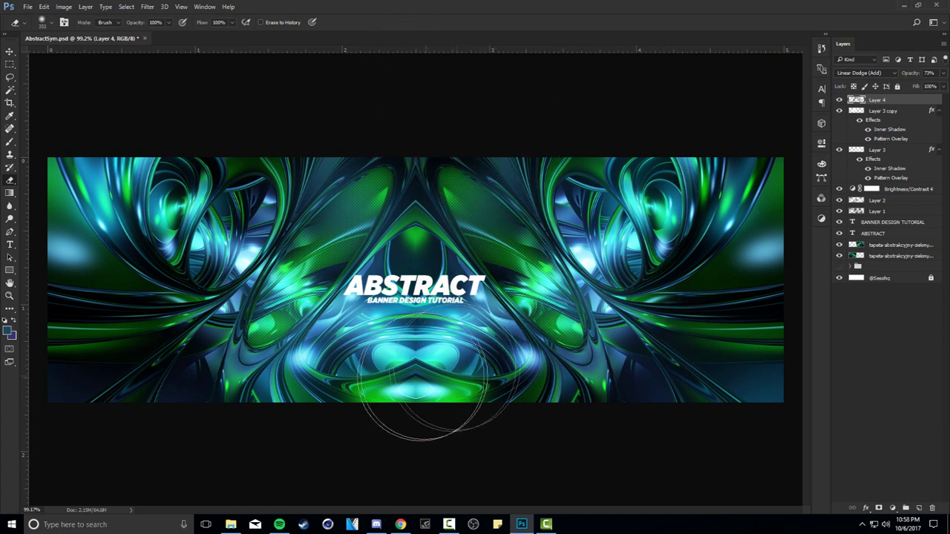
scroll(388, 402, down, 2)
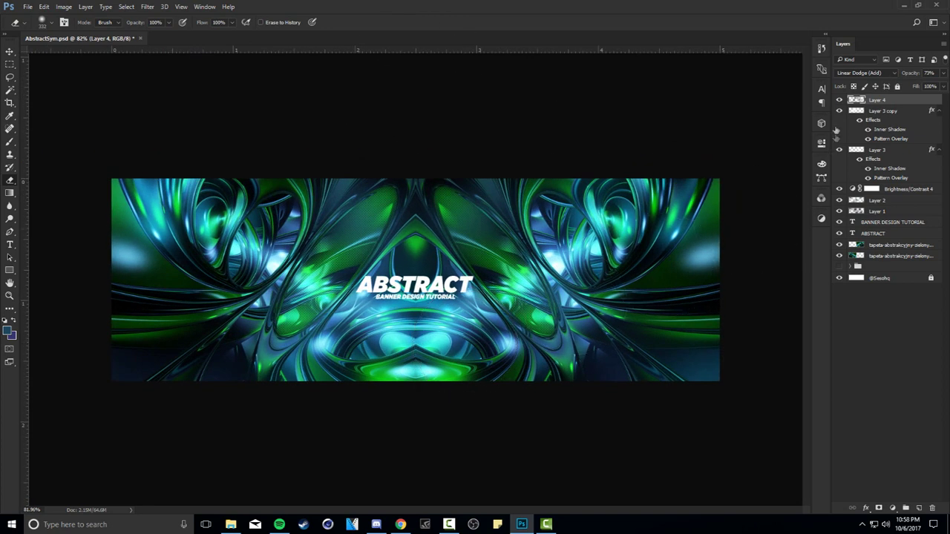
click(839, 100)
click(838, 100)
click(838, 100)
click(839, 101)
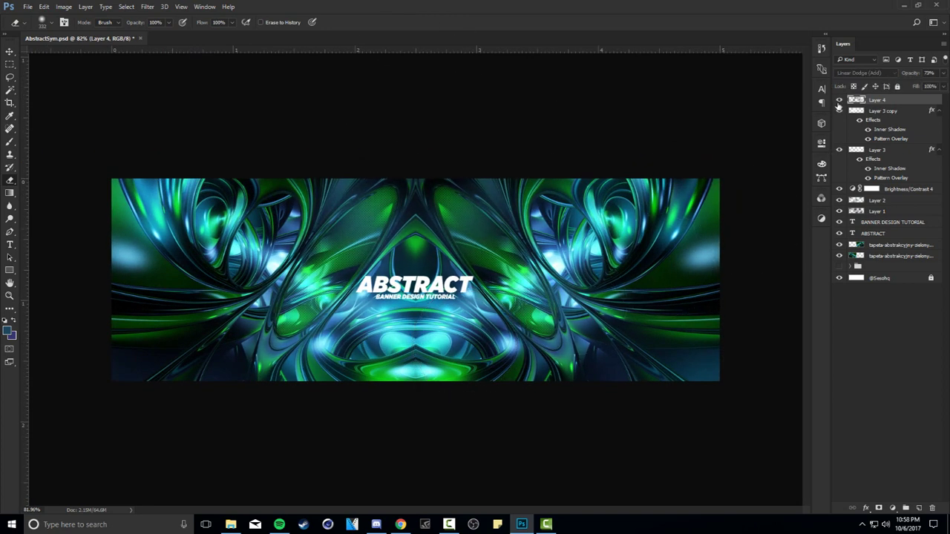
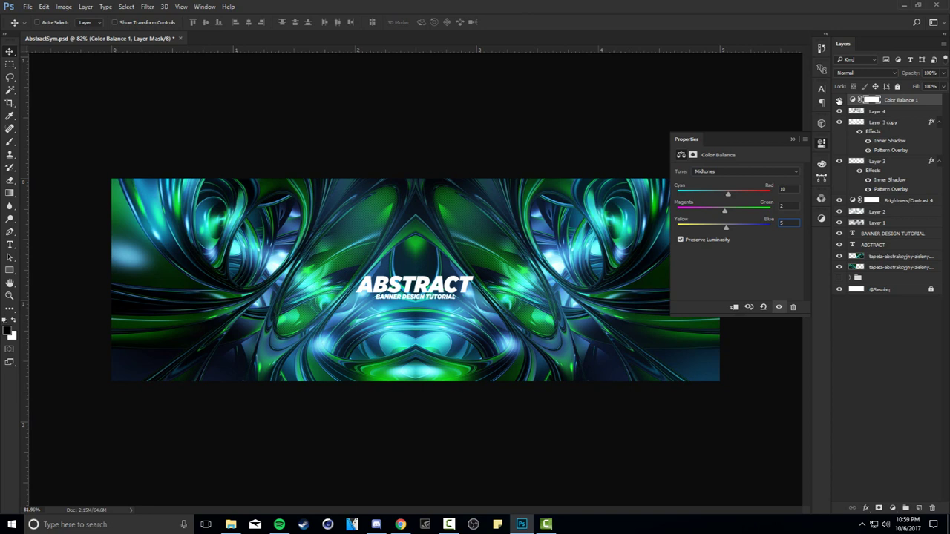
- Confirm the Color Balance midtones at 10 red, 2 green and 5 blue, and compare the banner with and without the adjustment
key(Return)
click(819, 146)
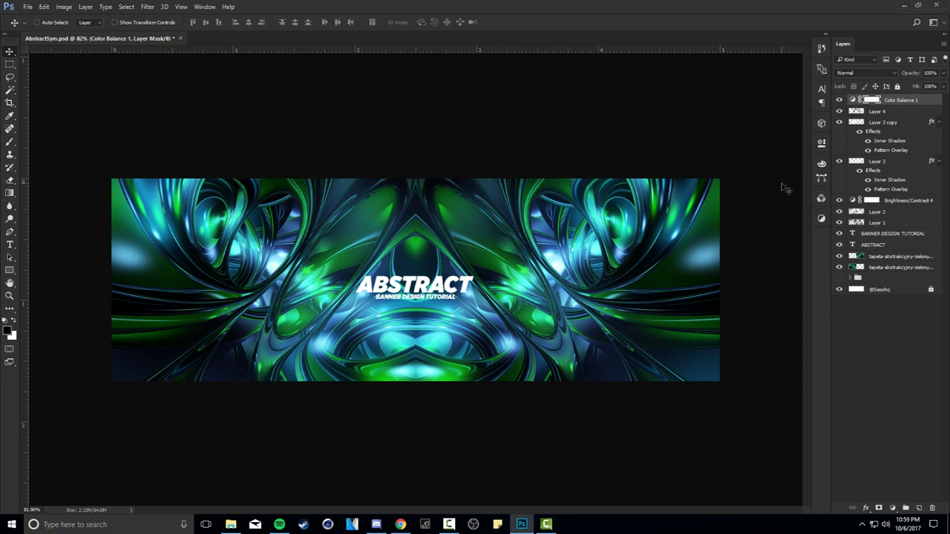
click(840, 101)
click(840, 100)
click(840, 100)
click(840, 100)
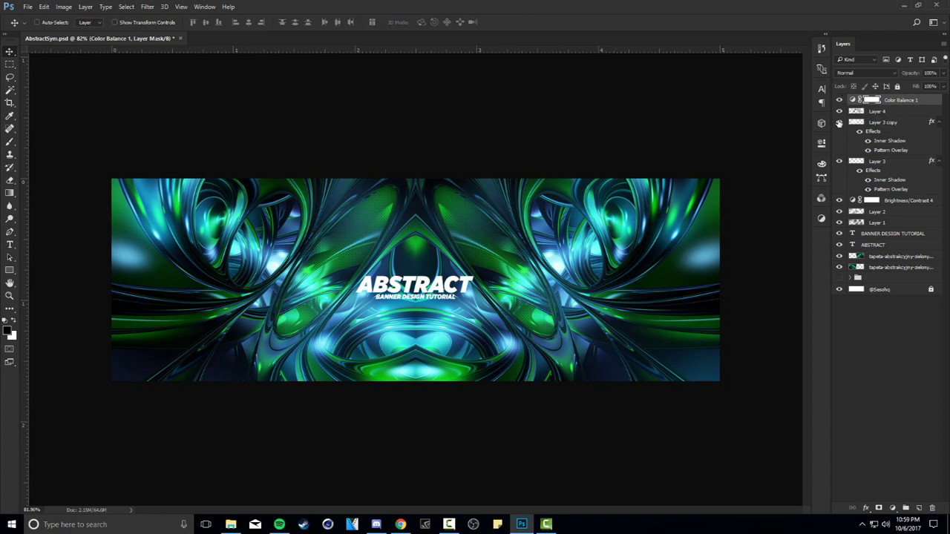
- Add a new layer and paint soft light-cyan spots, sampled from the lower centre, across both halves of the banner
click(919, 509)
key(b)
alt+click(442, 359)
mouse_move(443, 358)
mouse_down()
mouse_move(387, 362)
mouse_move(320, 343)
mouse_move(339, 339)
mouse_move(340, 326)
mouse_up()
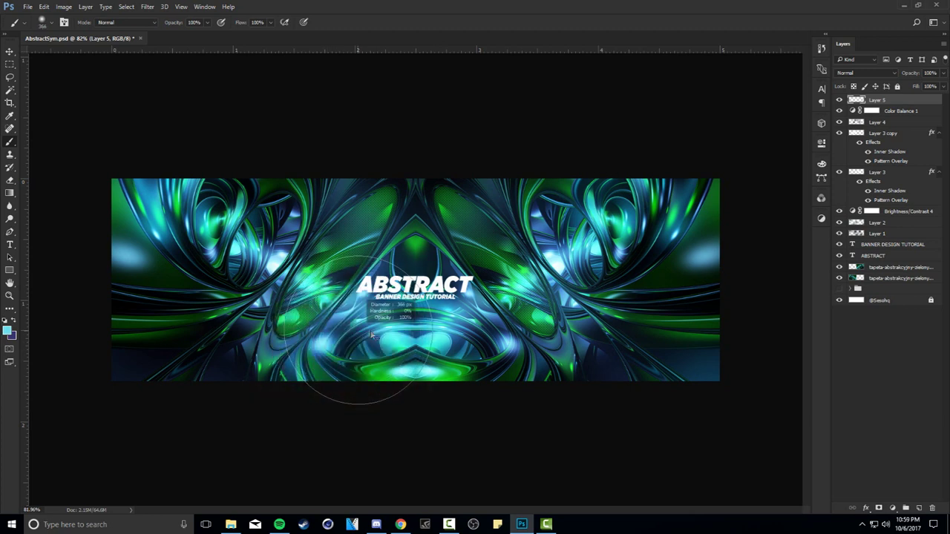
click(352, 244)
click(215, 326)
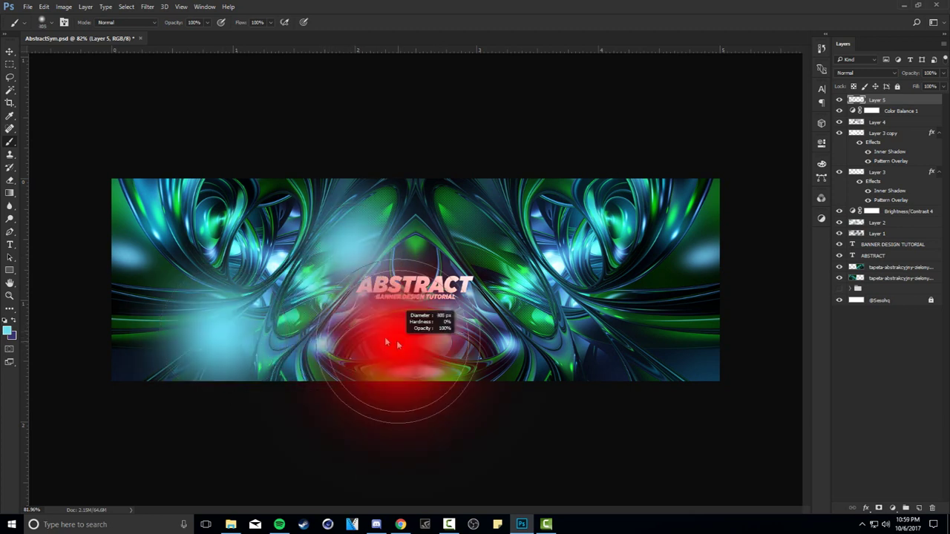
click(486, 226)
click(646, 211)
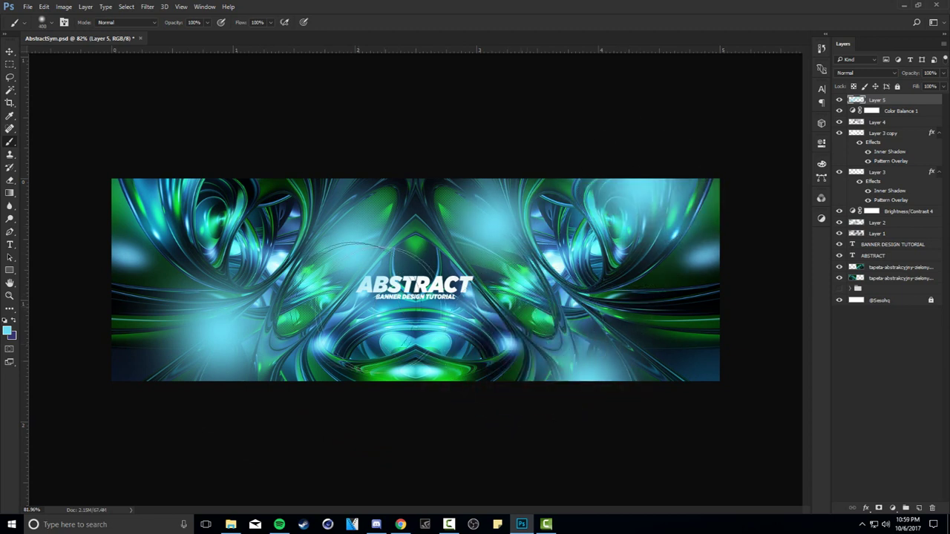
key(bracketright)
key(bracketright)
key(bracketright)
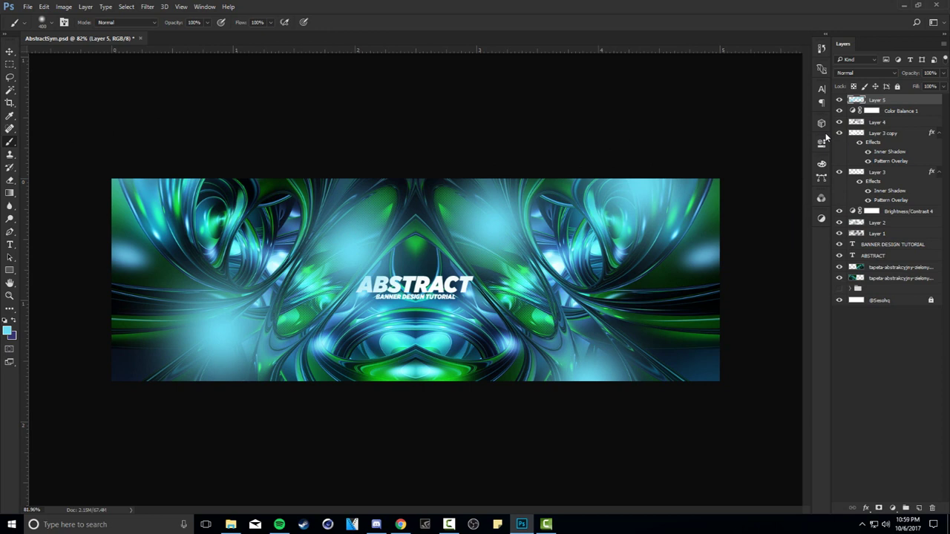
- Blend the cyan spots on Layer 5 with Linear Dodge (Add) at 62% opacity
click(865, 73)
key(Escape)
key(Down)
key(Down)
key(Down)
key(Down)
key(Down)
key(Down)
key(Down)
key(Down)
key(Down)
key(Down)
click(943, 73)
drag(944, 87, 926, 88)
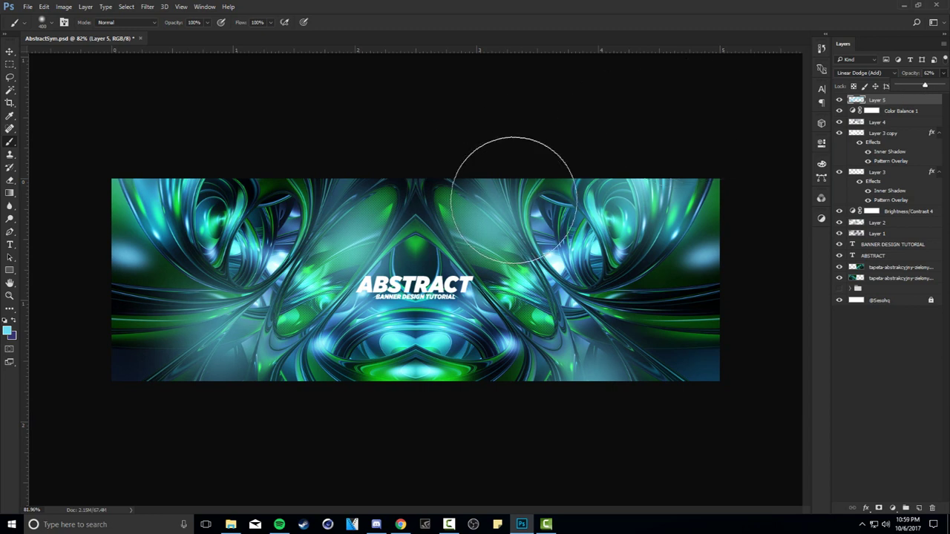
- Shift the hue of Layer 5 to -87 and lower the layer's opacity to 30%
key(ctrl+u)
drag(588, 218, 558, 221)
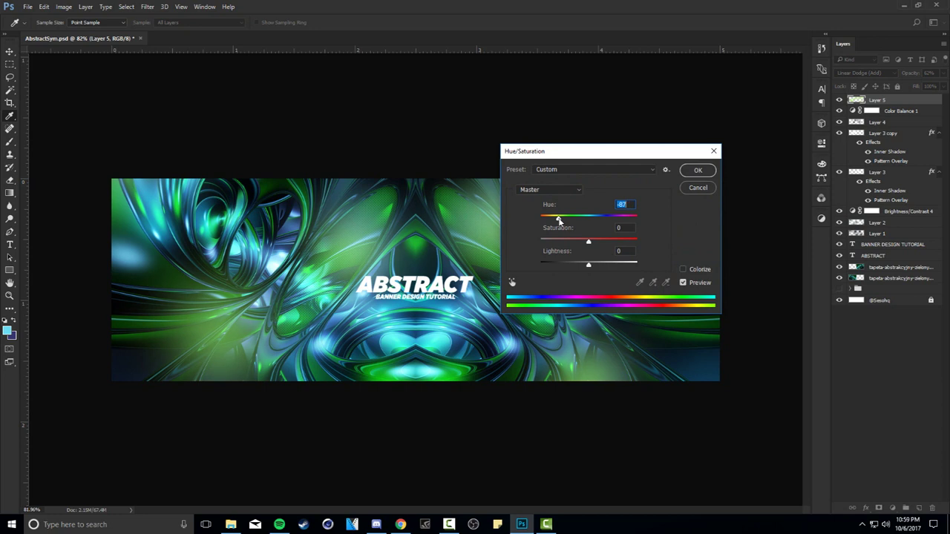
click(713, 176)
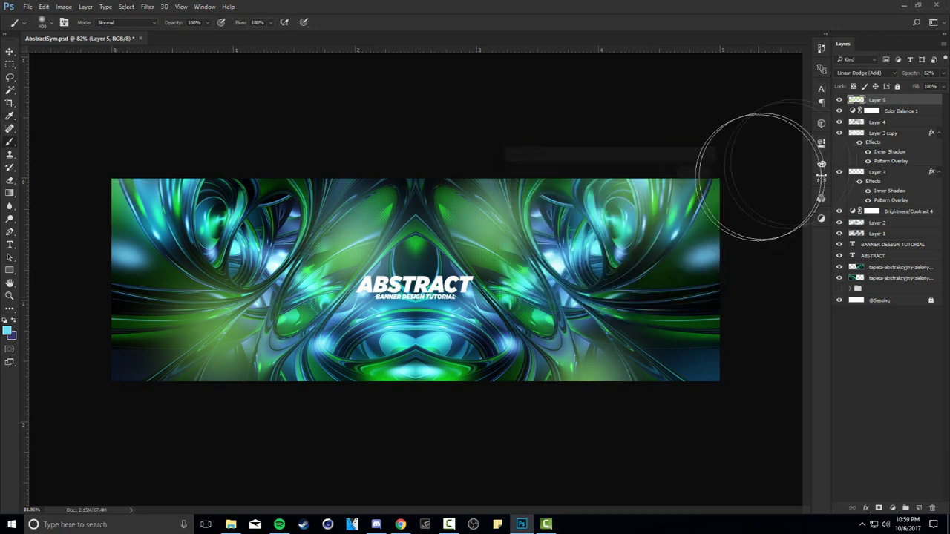
mouse_move(942, 73)
mouse_down()
mouse_move(936, 85)
mouse_move(912, 88)
mouse_up()
key(v)
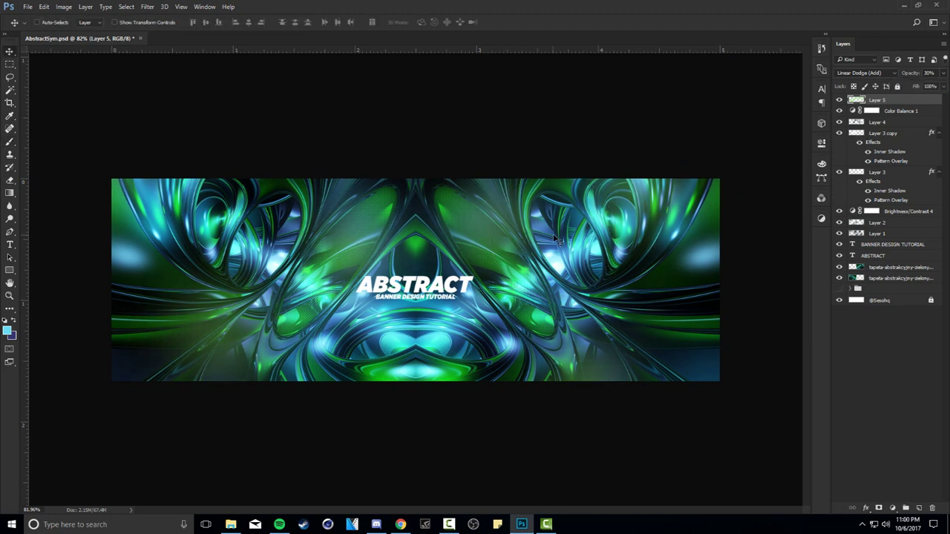
- Add a Brightness/Contrast adjustment with brightness about 5 and raised contrast, and compare the banner with and without it
click(896, 508)
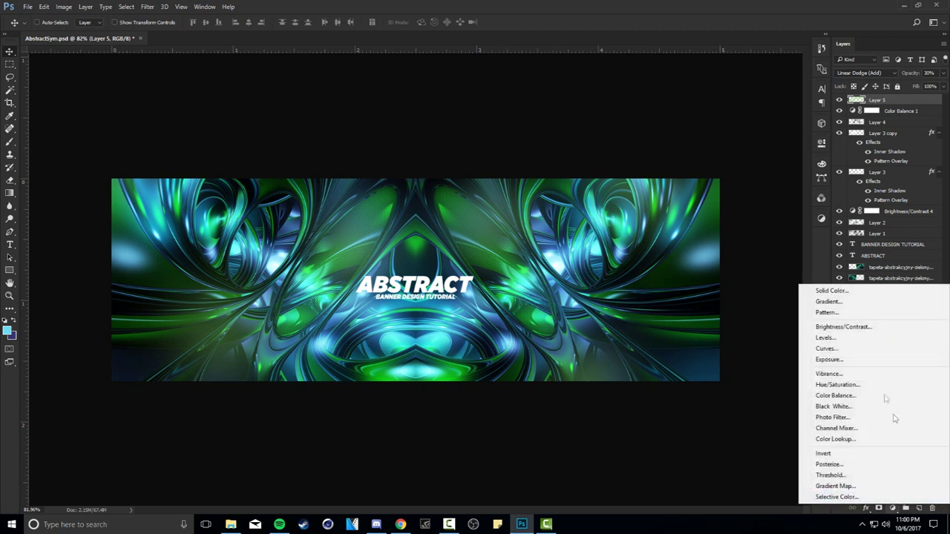
click(859, 328)
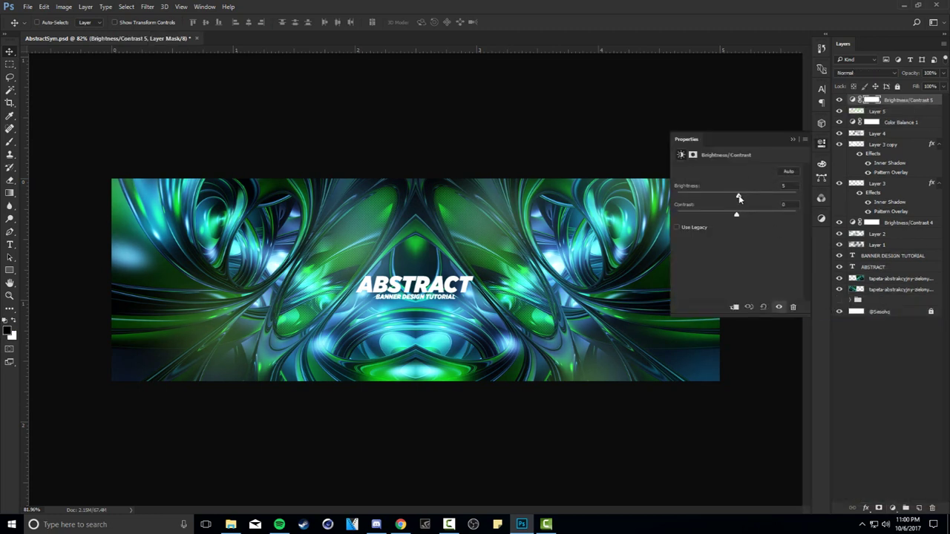
drag(736, 216, 752, 217)
click(839, 100)
click(838, 101)
click(838, 101)
click(838, 101)
click(838, 100)
click(839, 101)
click(821, 142)
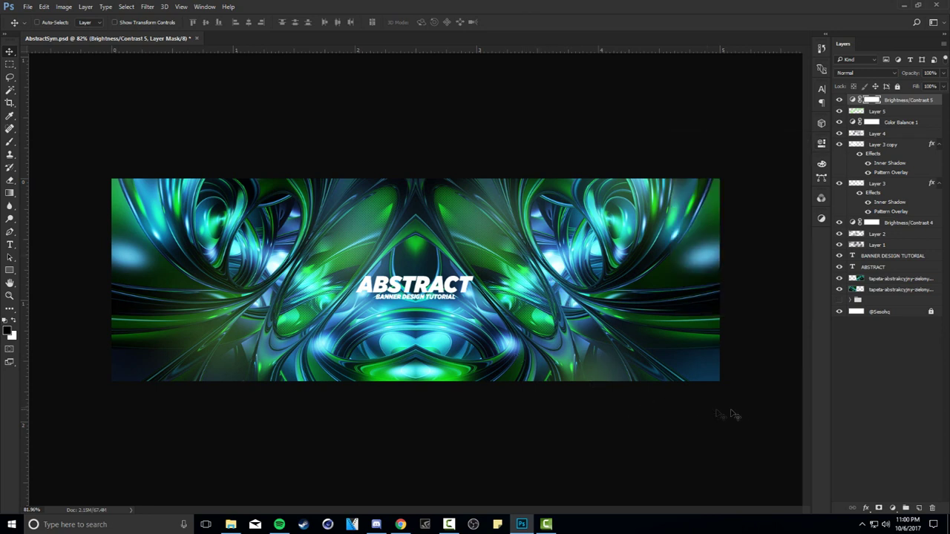
- Add a new layer and start a Pen path curving from beside the left patterned shape to just past the banner's left edge
click(919, 509)
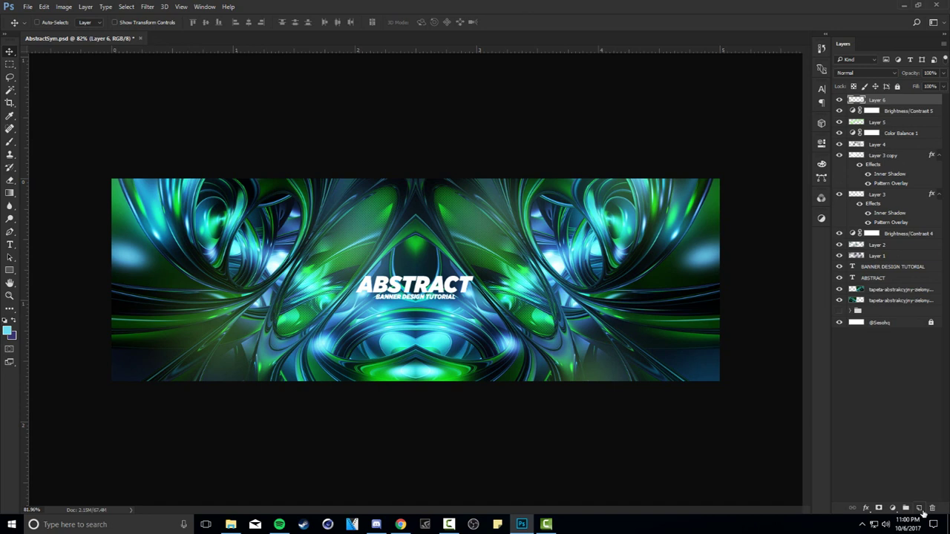
key(p)
scroll(252, 401, up, 2)
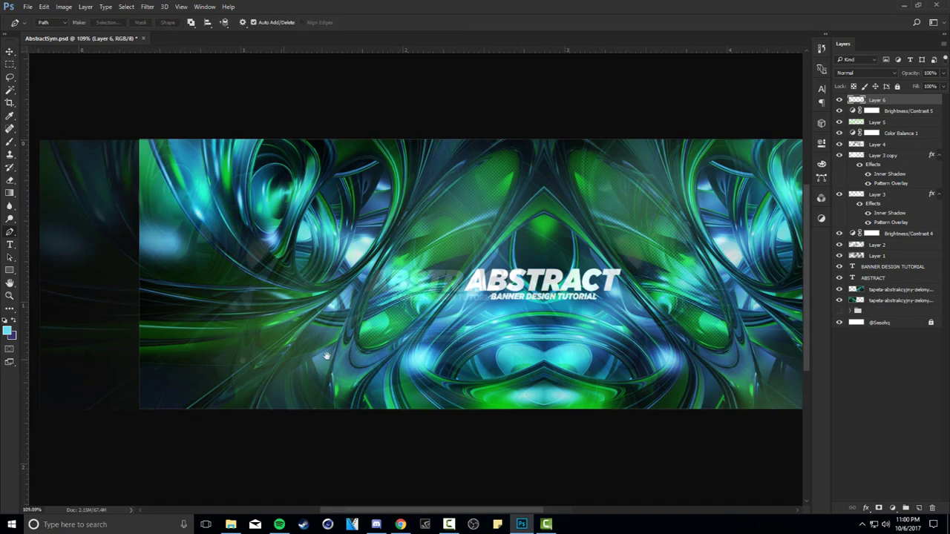
scroll(229, 329, left, 2)
scroll(310, 341, down, 1)
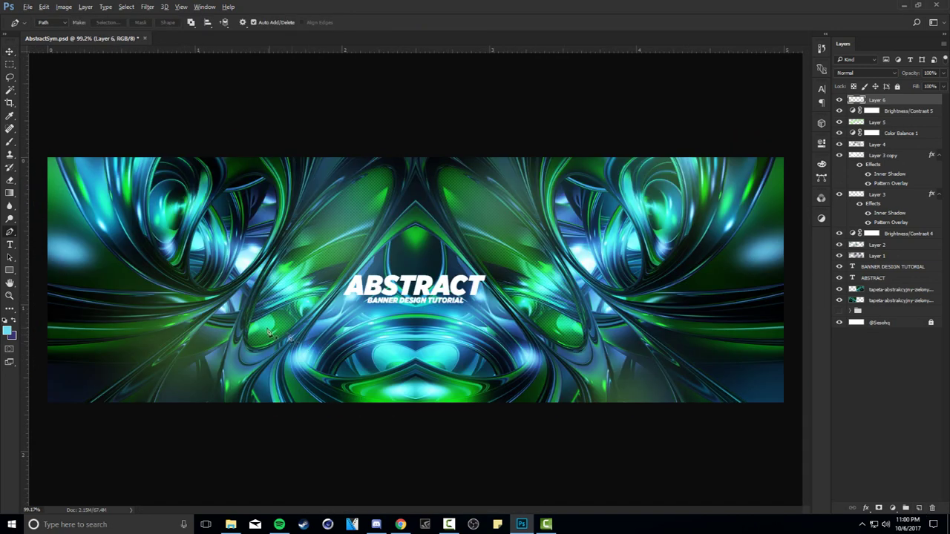
click(276, 247)
drag(40, 343, 221, 355)
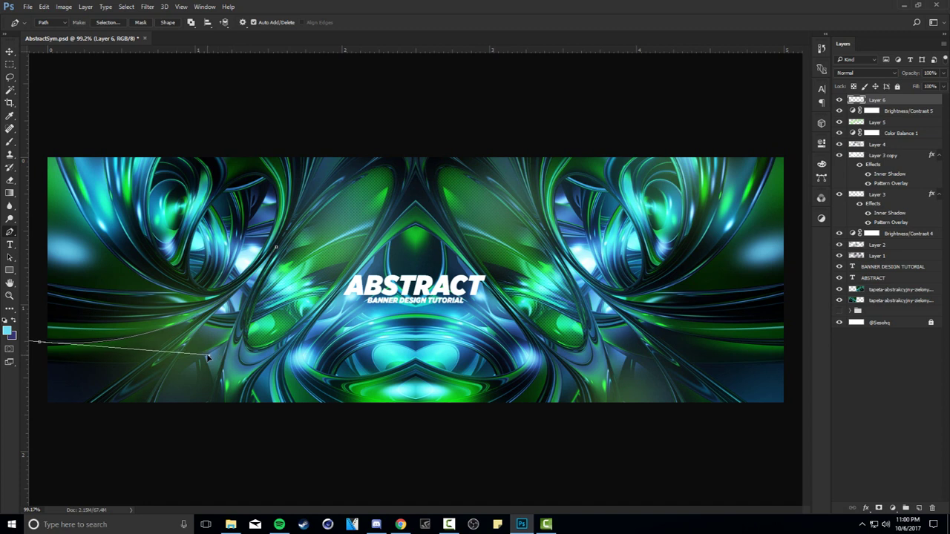
alt+click(40, 344)
- Extend the path around the outside of the banner's lower-left corner and close it at its starting anchor point
click(31, 405)
click(148, 433)
drag(204, 426, 211, 420)
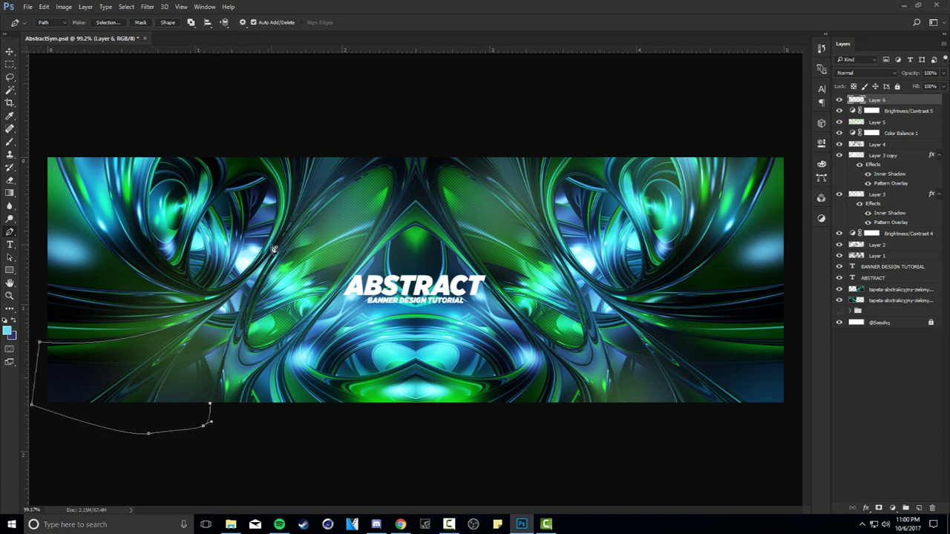
click(276, 248)
drag(249, 280, 252, 334)
key(ctrl+z)
scroll(252, 360, down, 2)
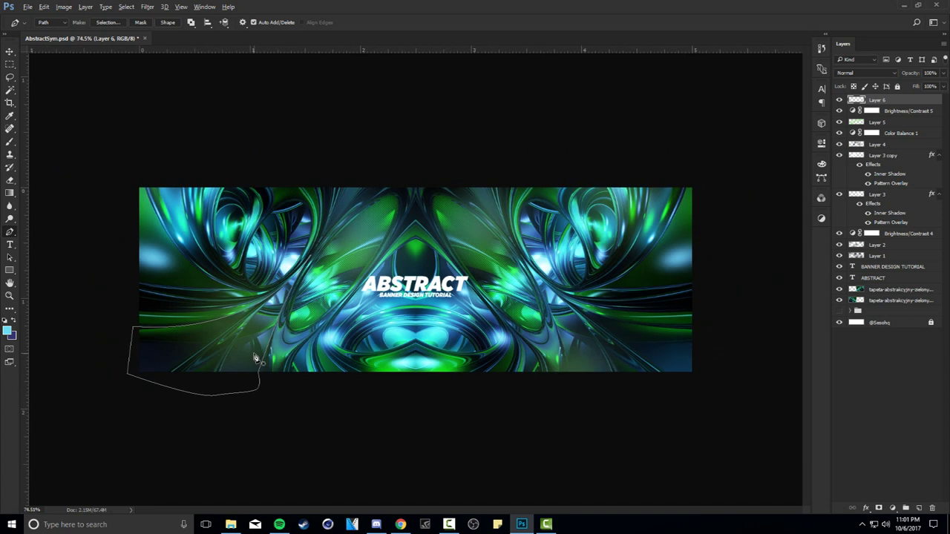
- Fill the closed lower-left path with white on Layer 6 and delete the path
right_click(414, 257)
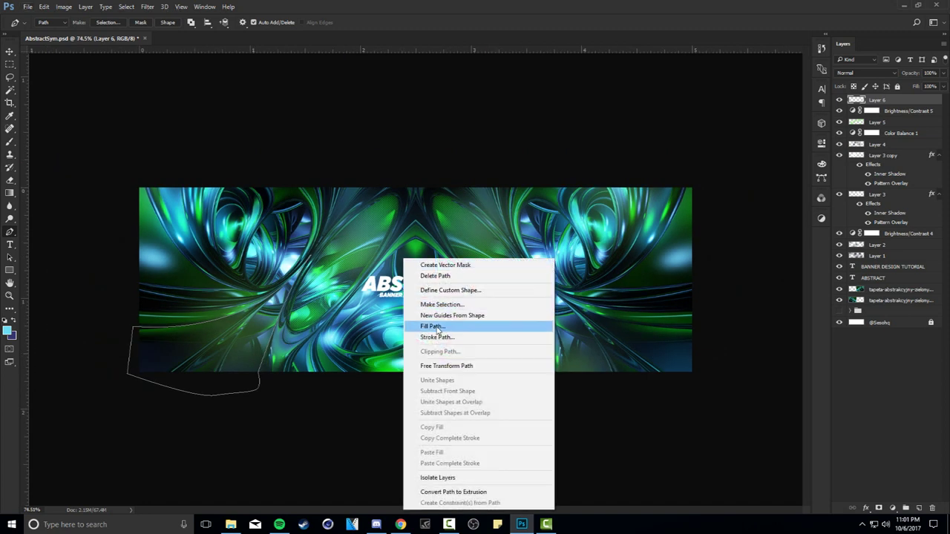
click(445, 324)
click(543, 148)
right_click(429, 241)
click(459, 258)
- Erase the thin upper tip of the white shape where it runs up between the dark strands
scroll(265, 254, up, 5)
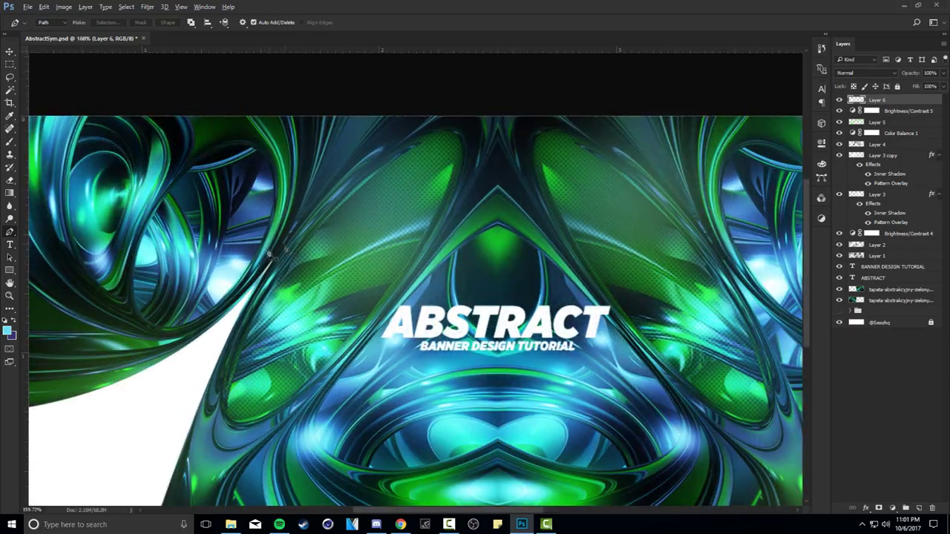
scroll(259, 255, down, 2)
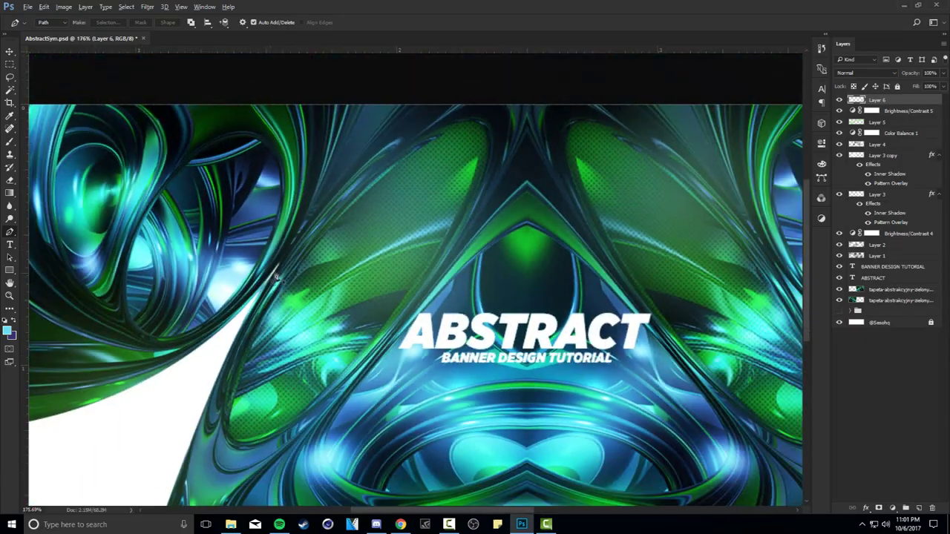
scroll(269, 272, up, 5)
key(e)
mouse_move(348, 265)
mouse_down()
mouse_move(335, 419)
mouse_move(330, 346)
mouse_move(268, 285)
mouse_move(219, 291)
mouse_up()
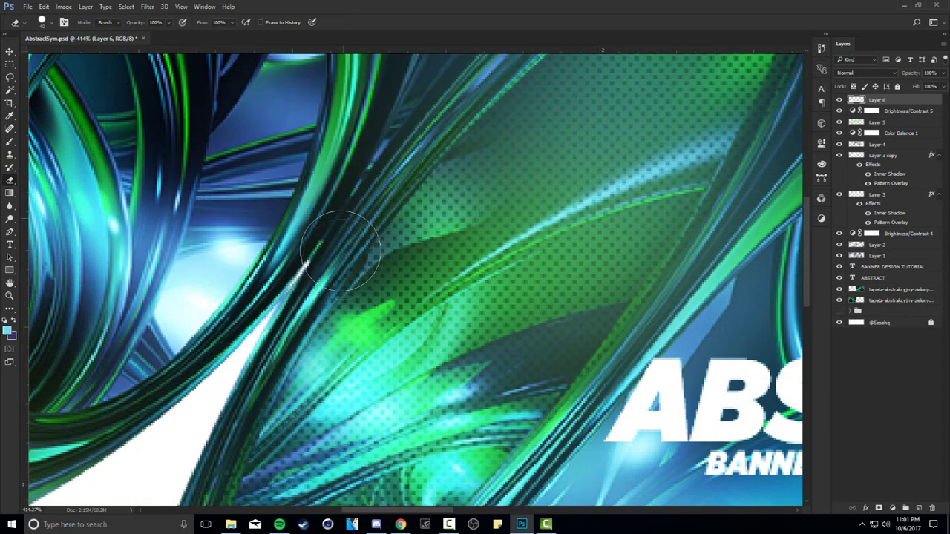
scroll(319, 273, down, 1)
- Draw a closed, narrow triangular Pen path from above the banner's upper edge down into the strands beside the left patterned shape
key(p)
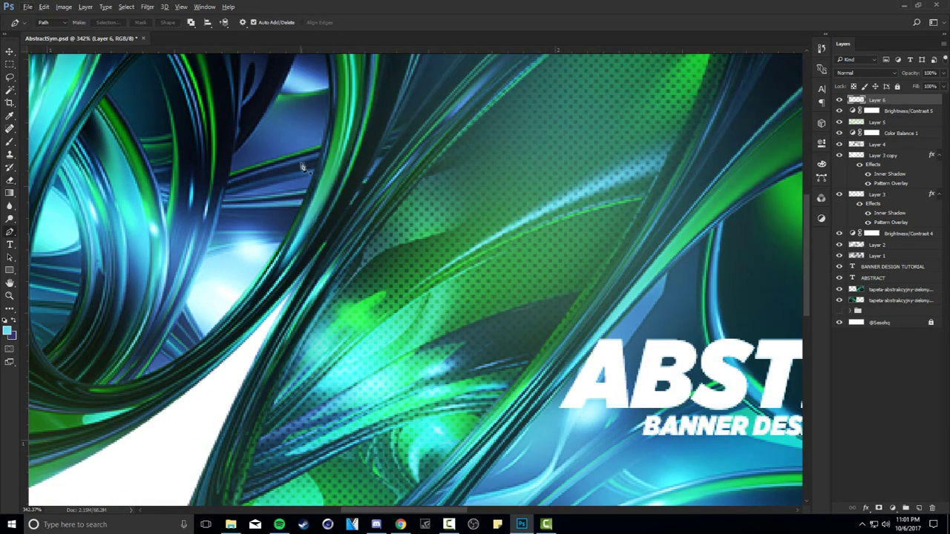
scroll(339, 377, up, 5)
scroll(520, 212, down, 4)
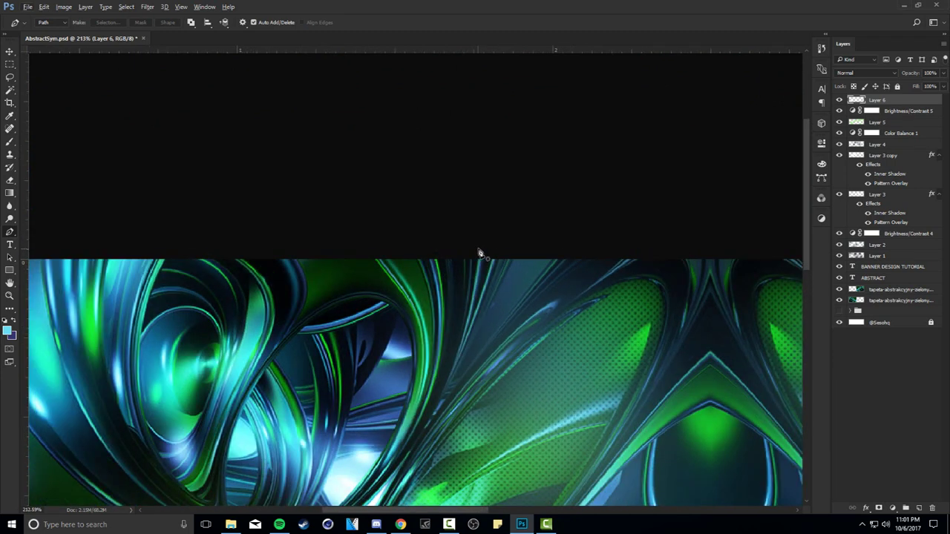
click(479, 252)
drag(447, 382, 454, 390)
drag(504, 237, 507, 202)
click(481, 251)
- Fill the narrow triangular path with white at 100% opacity and delete the path
right_click(535, 216)
key(Escape)
right_click(512, 221)
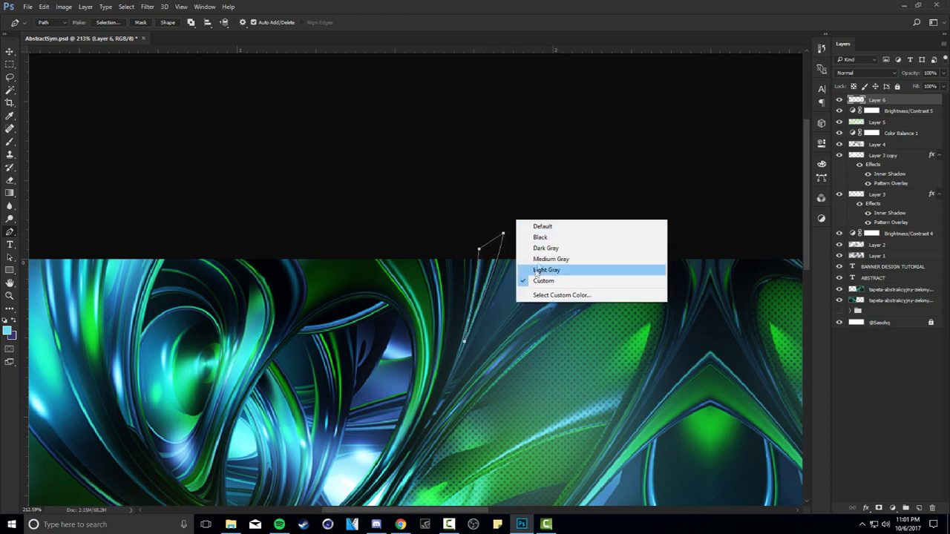
right_click(492, 331)
click(521, 143)
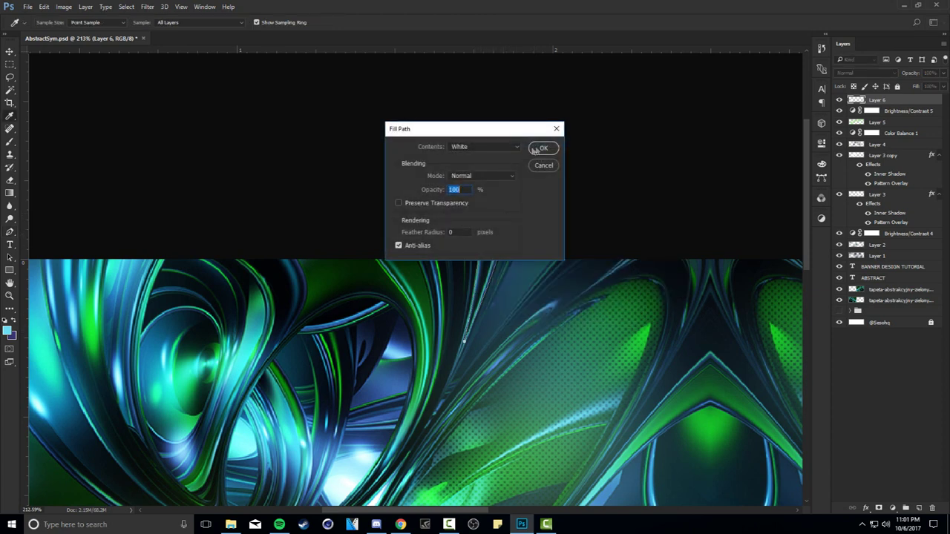
click(542, 149)
right_click(523, 311)
click(552, 70)
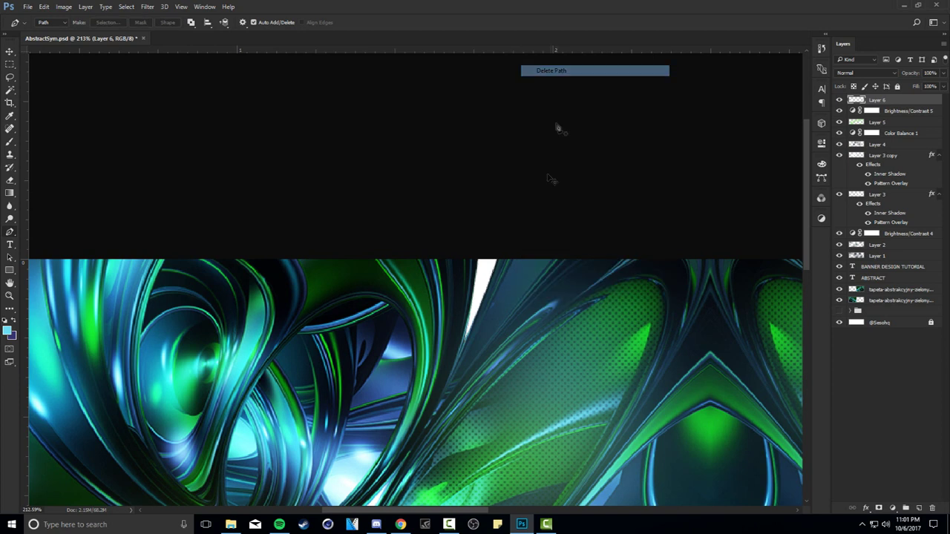
- Fit the whole banner in view and lower Layer 6's fill to 40%
key(v)
key(ctrl+0)
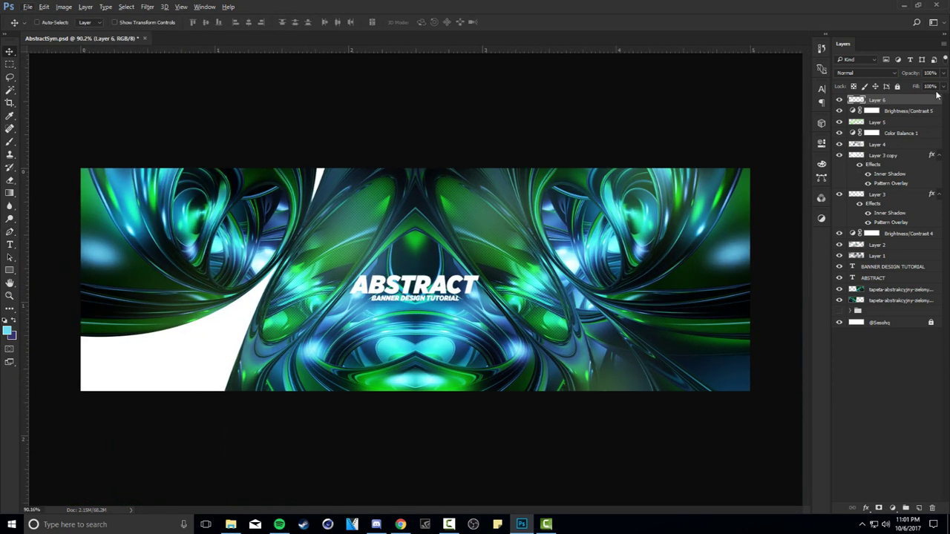
text(40)
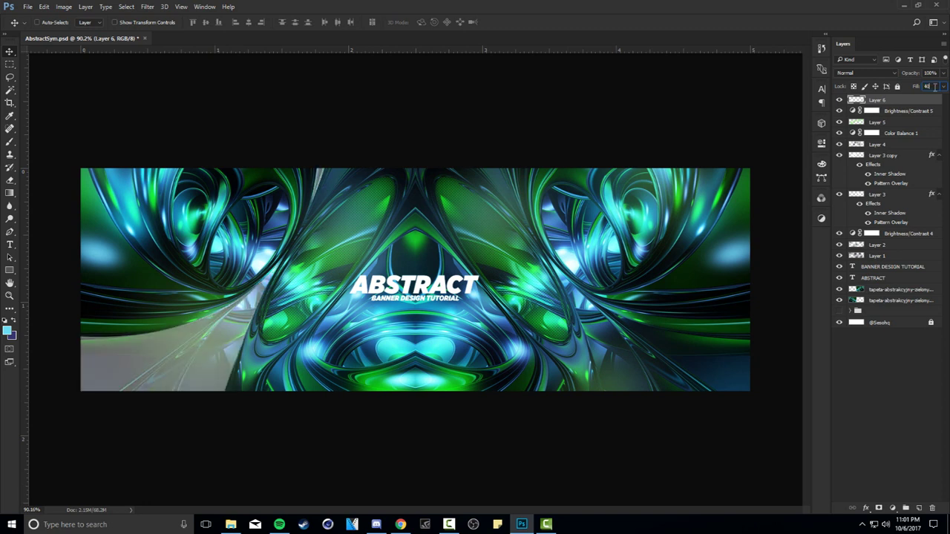
- Add a Color Overlay effect to Layer 6 in Normal mode at 60% opacity, keeping the banner's left side unobstructed
double_click(898, 104)
drag(315, 175, 652, 186)
click(415, 319)
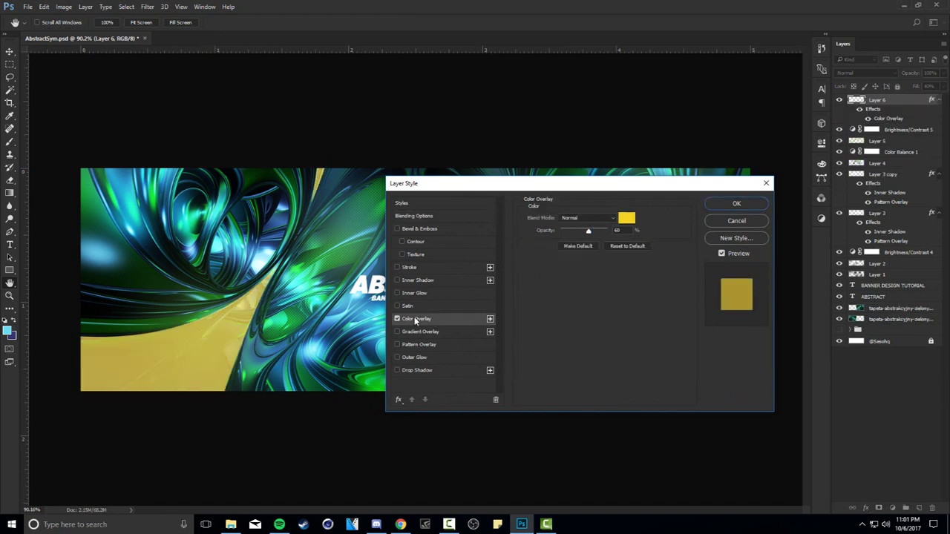
drag(470, 194, 517, 220)
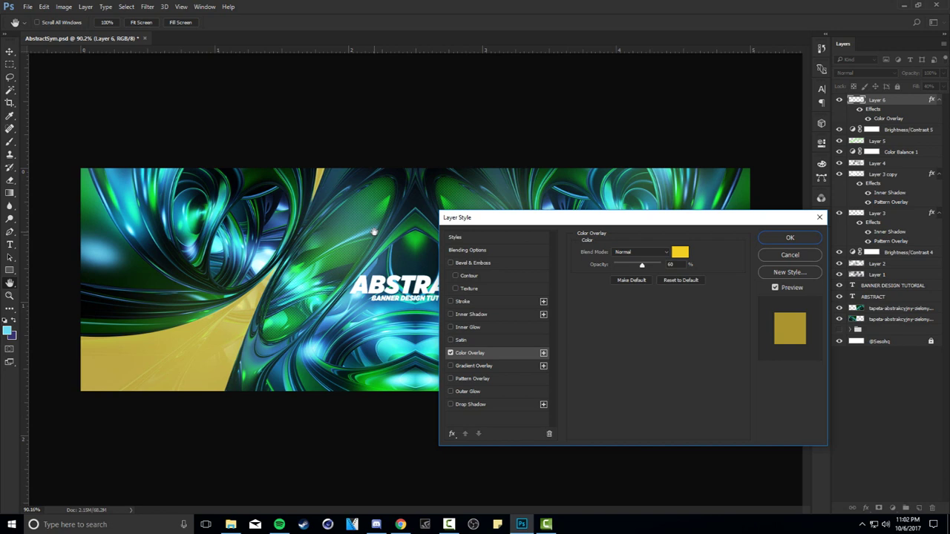
- Try different hues for the color overlay and set its color to golden yellow #ffd014
click(680, 252)
click(744, 262)
drag(746, 263, 749, 212)
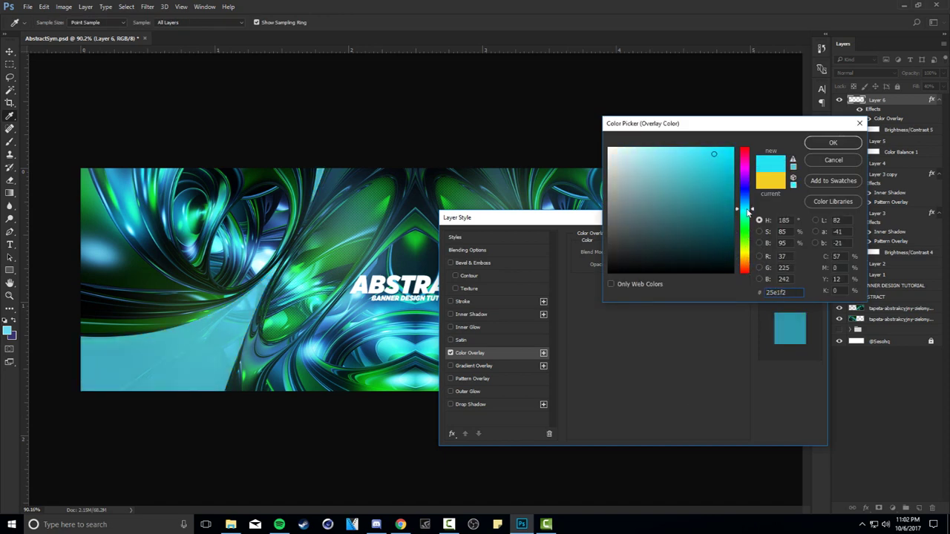
drag(749, 210, 746, 257)
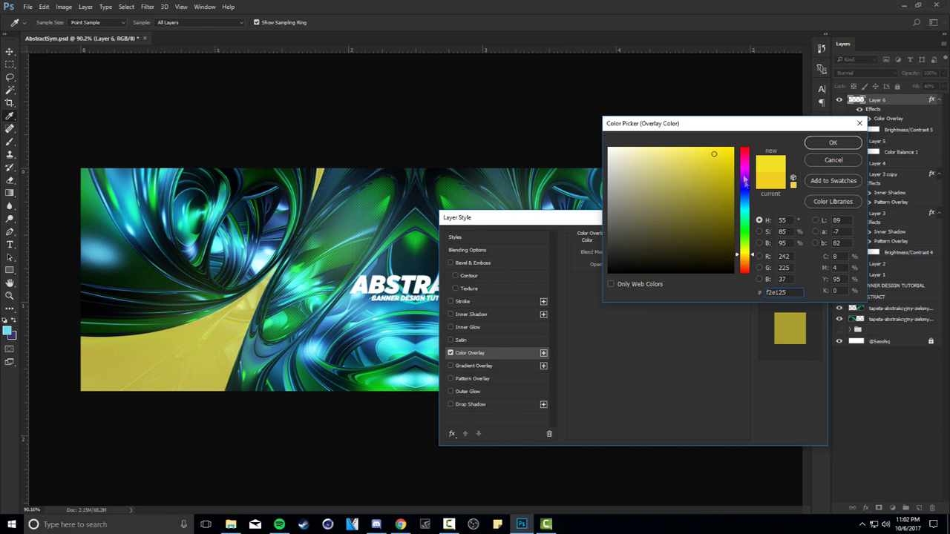
click(721, 150)
click(745, 262)
drag(746, 263, 744, 259)
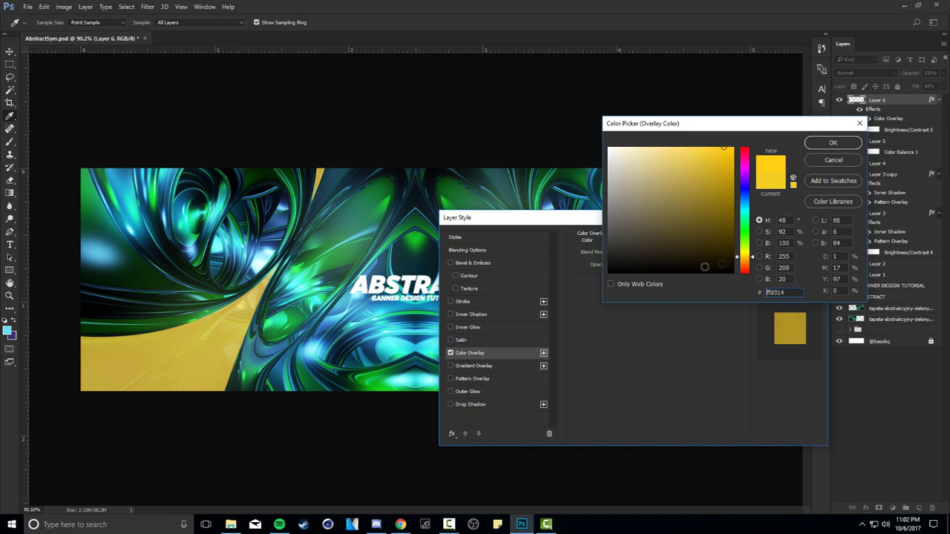
click(833, 143)
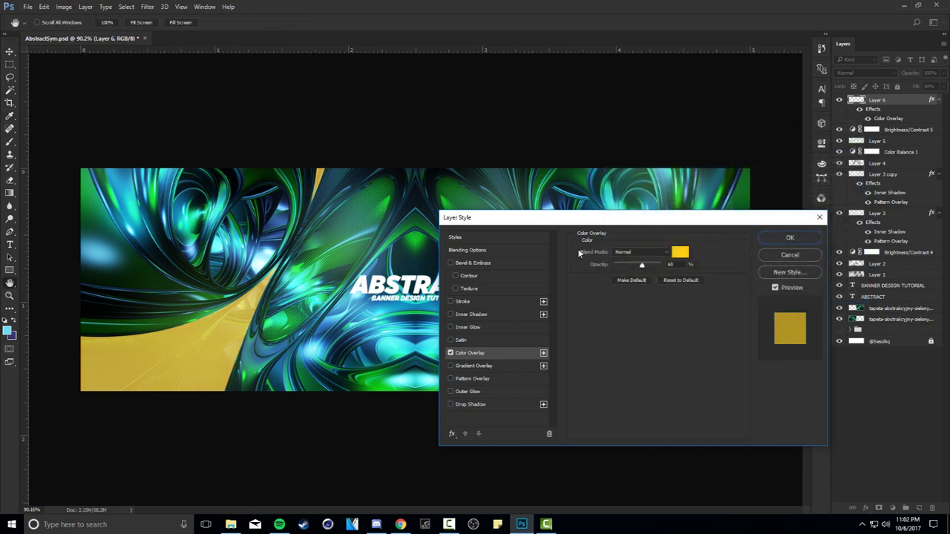
- Add a white Inner Glow in Overlay mode with 30% opacity and 15 px size, and apply the layer style
click(464, 327)
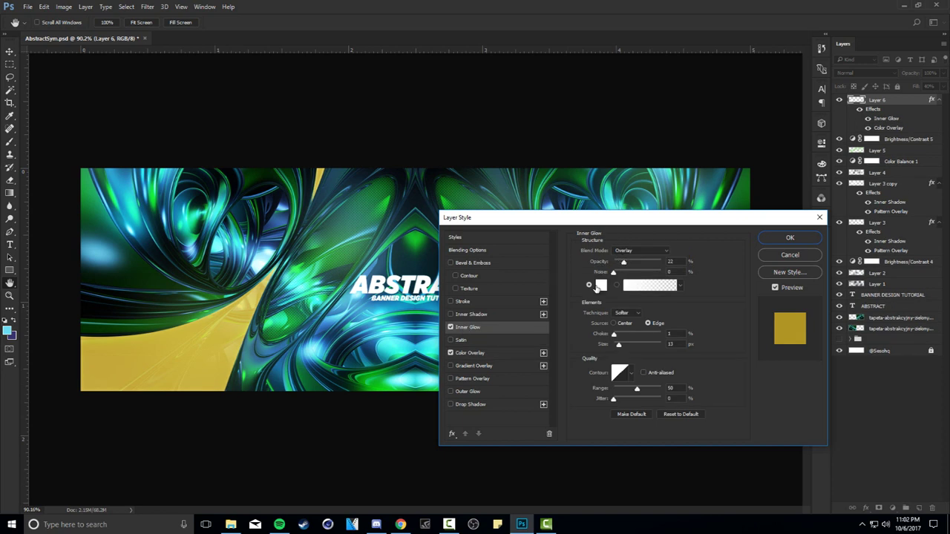
drag(626, 265, 628, 269)
drag(618, 343, 626, 347)
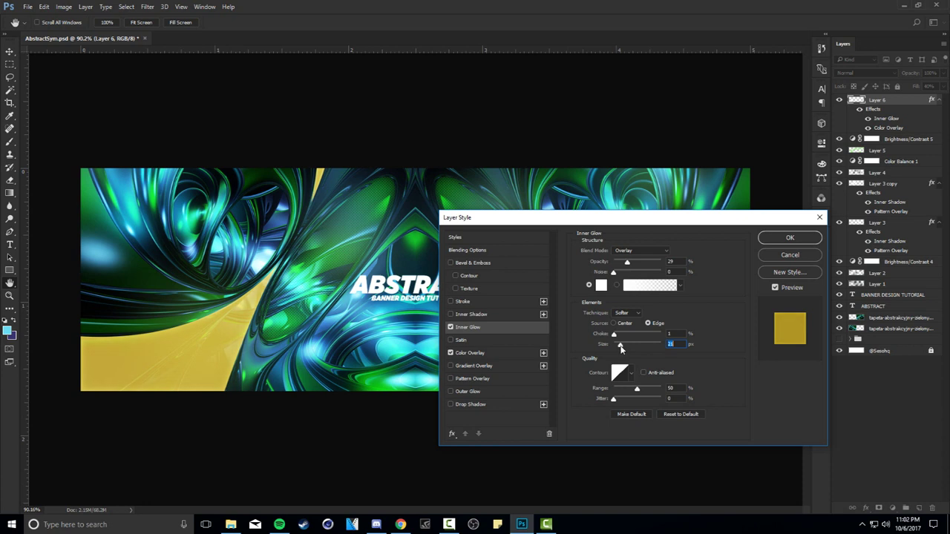
click(679, 262)
double_click(677, 343)
text(15)
drag(597, 225, 491, 219)
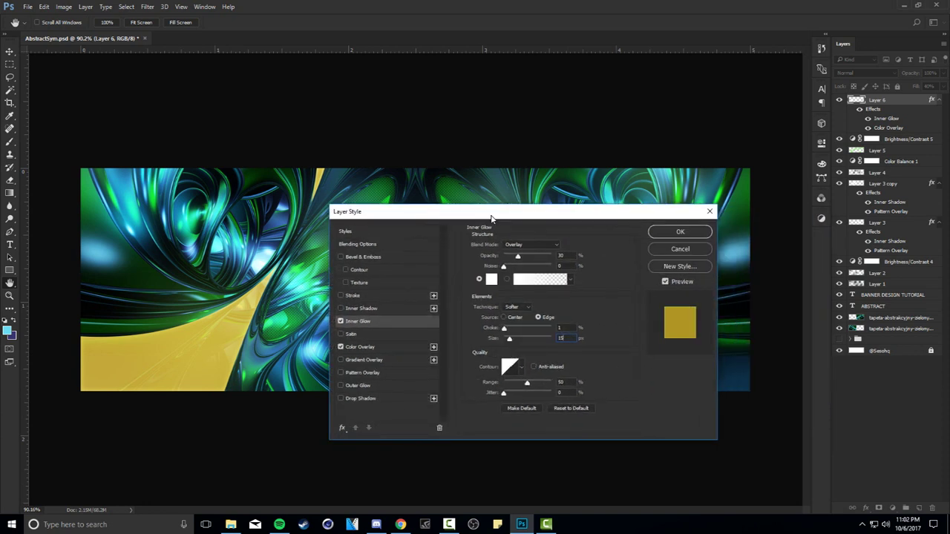
click(680, 233)
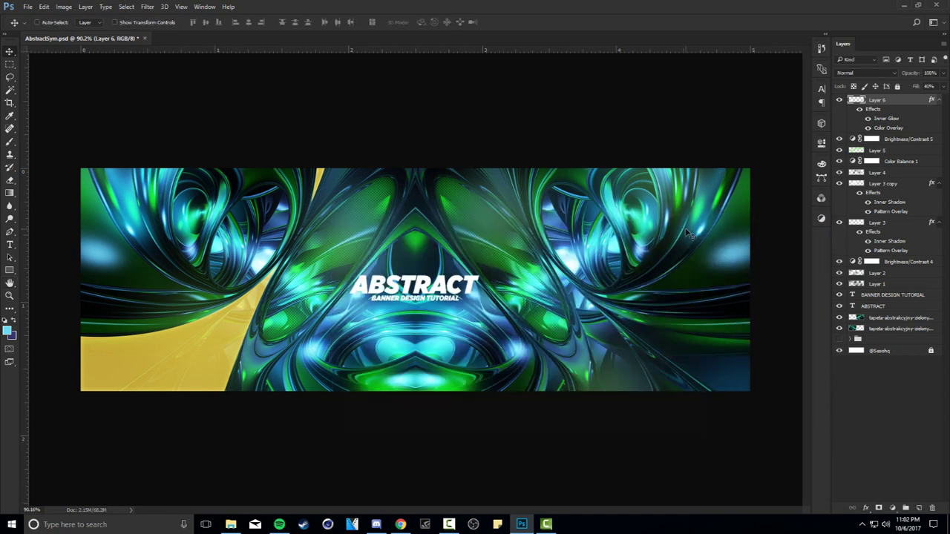
- Duplicate the yellow shapes of Layer 6, flip the copy horizontally and align it with the banner's right edge
drag(282, 327, 686, 326)
key(ctrl+t)
right_click(686, 325)
click(732, 468)
drag(653, 331, 675, 333)
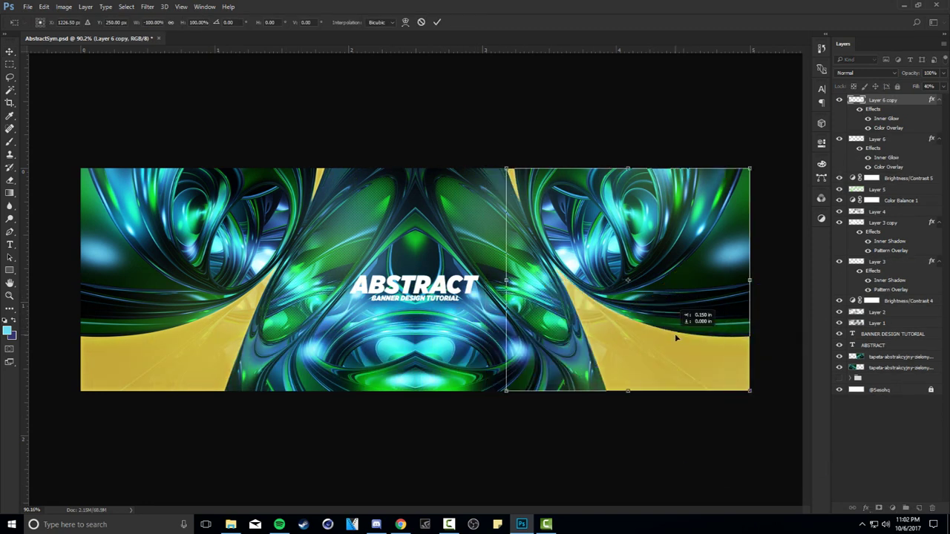
key(Return)
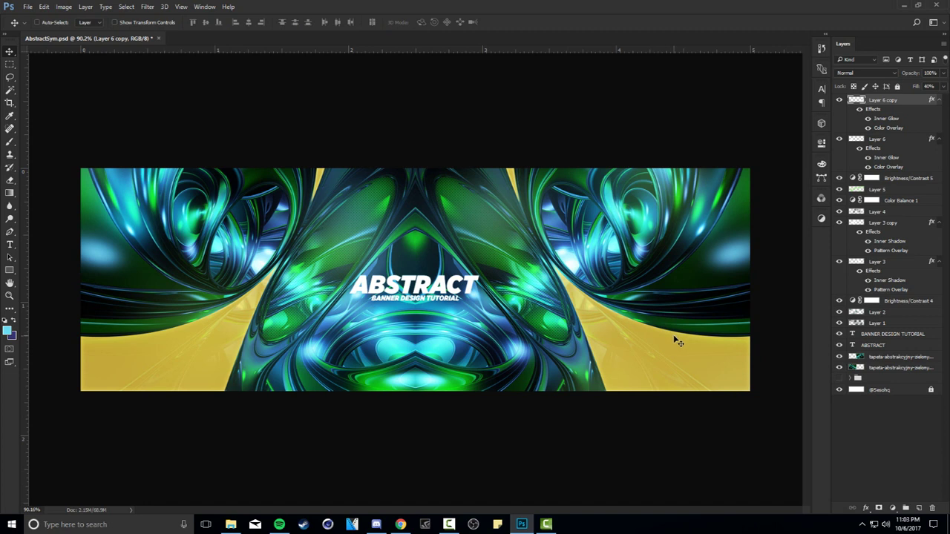
- Add a new layer and paint soft glows over the yellow shapes on both sides with yellow sampled from them
click(918, 507)
key(b)
alt+click(714, 339)
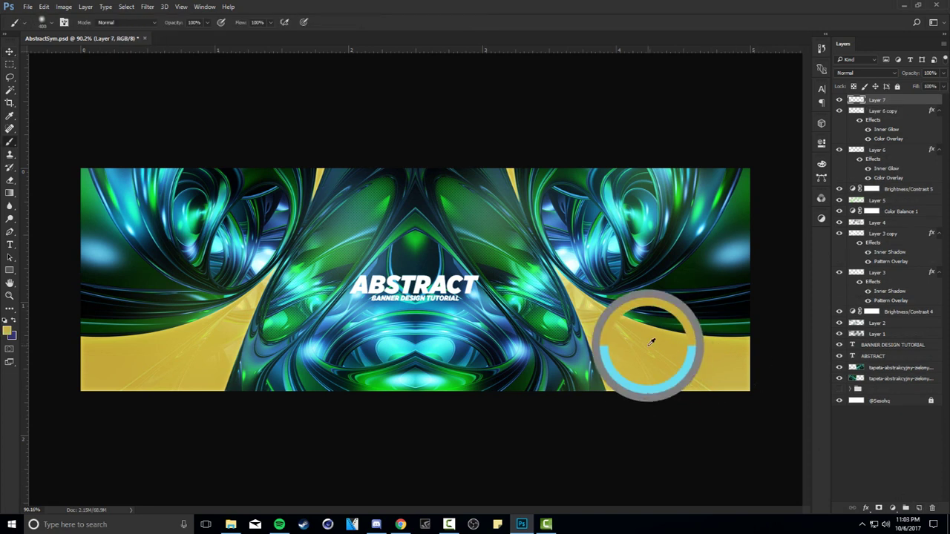
mouse_move(636, 349)
mouse_down()
mouse_move(630, 341)
mouse_move(620, 357)
mouse_up()
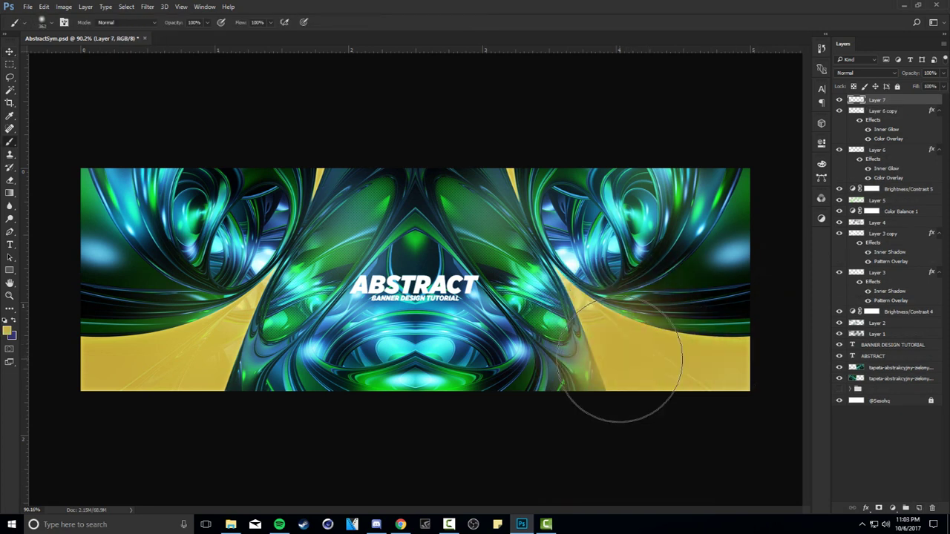
drag(282, 226, 279, 226)
drag(656, 215, 675, 211)
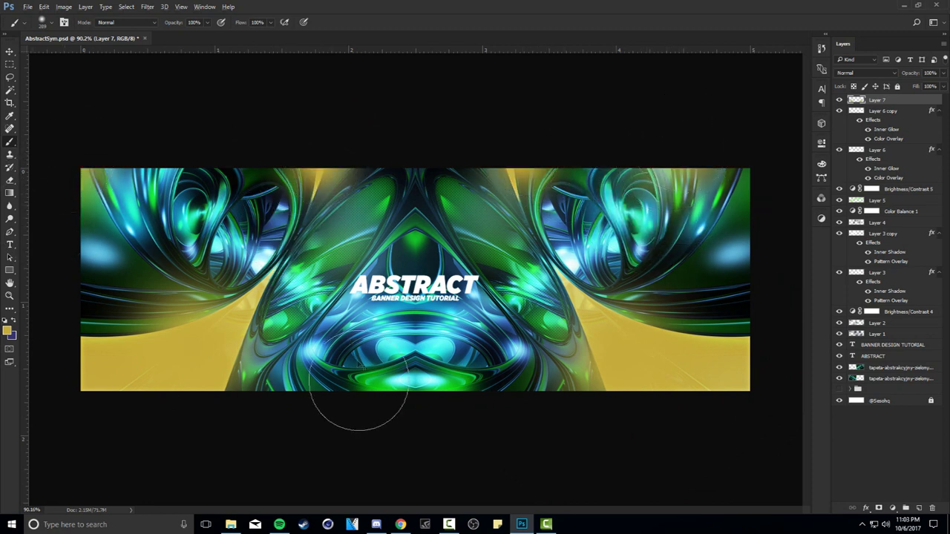
- Set Layer 7's blend mode to Linear Dodge (Add) and lower its opacity to 35%
click(864, 72)
click(857, 150)
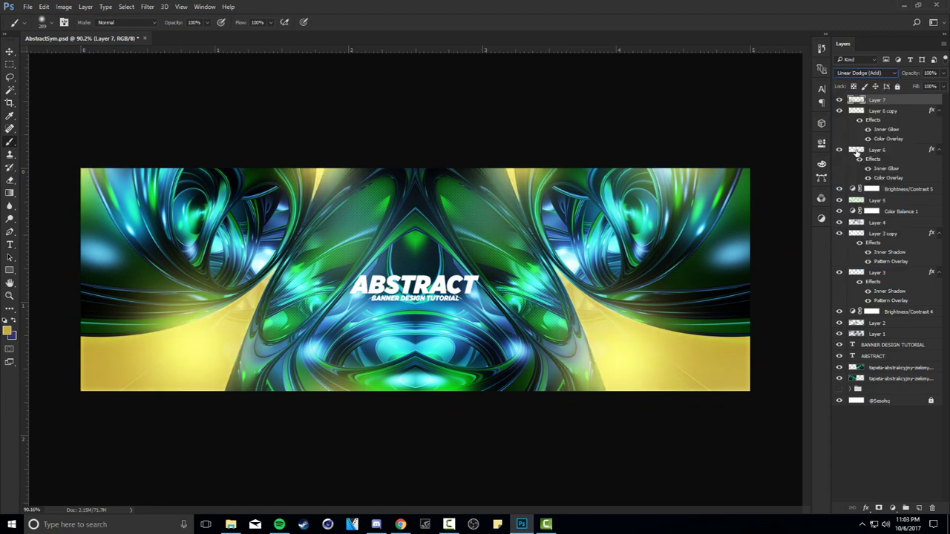
click(942, 73)
drag(939, 86, 916, 87)
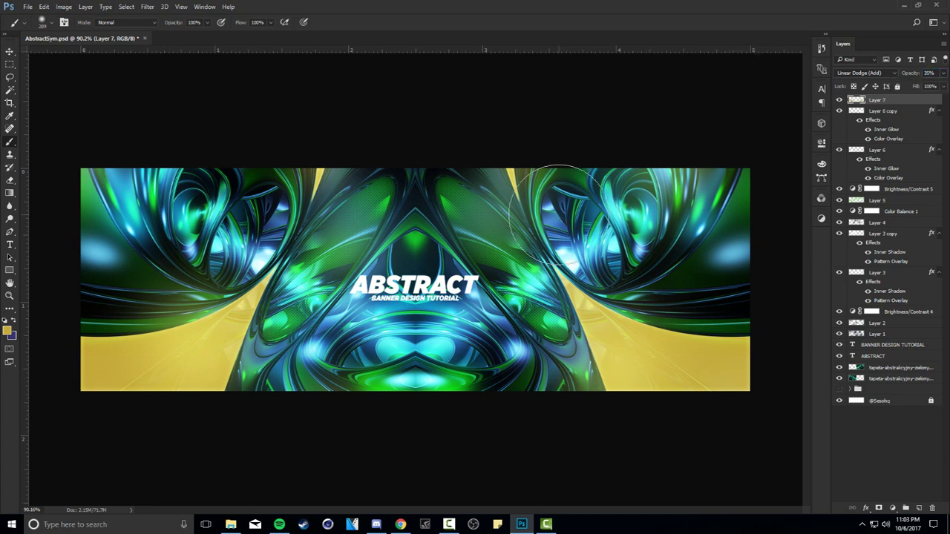
key(v)
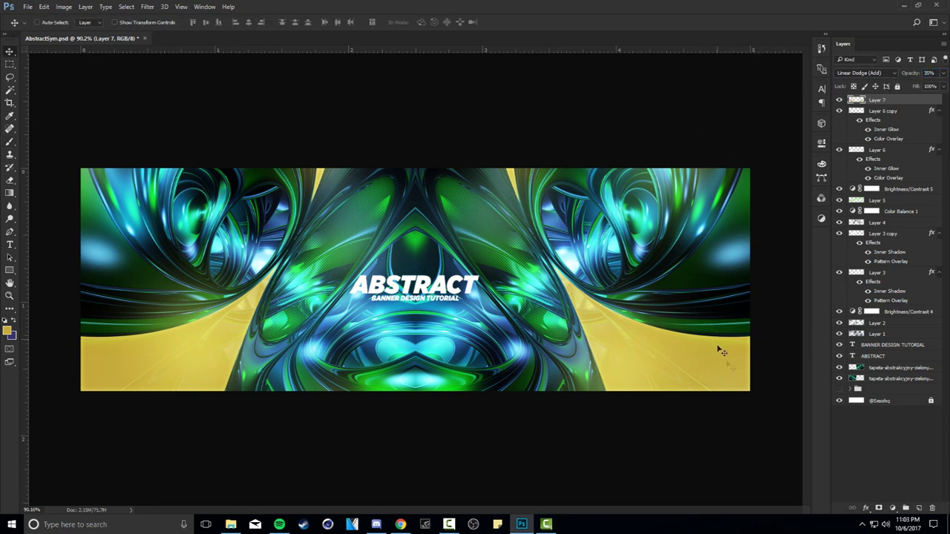
- Add a Brightness/Contrast adjustment with brightness -10 and contrast 10
click(891, 507)
click(864, 328)
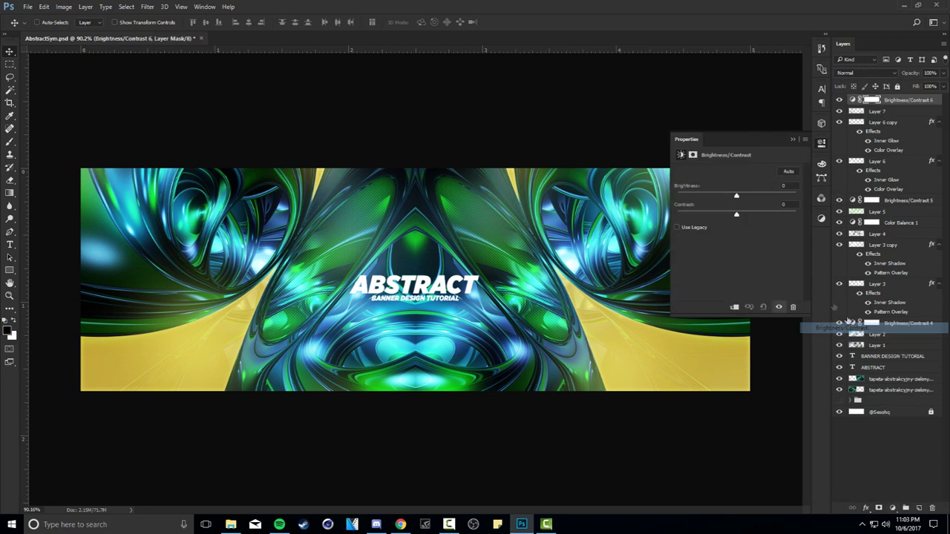
drag(736, 196, 731, 196)
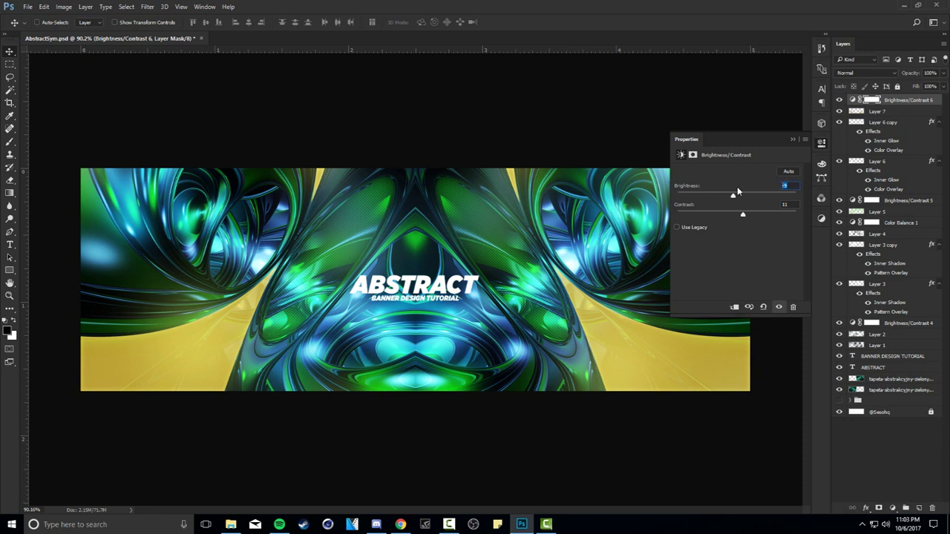
text(-10)
key(Tab)
text(10)
- Add a Vibrance adjustment layer above the others and raise its vibrance
click(892, 508)
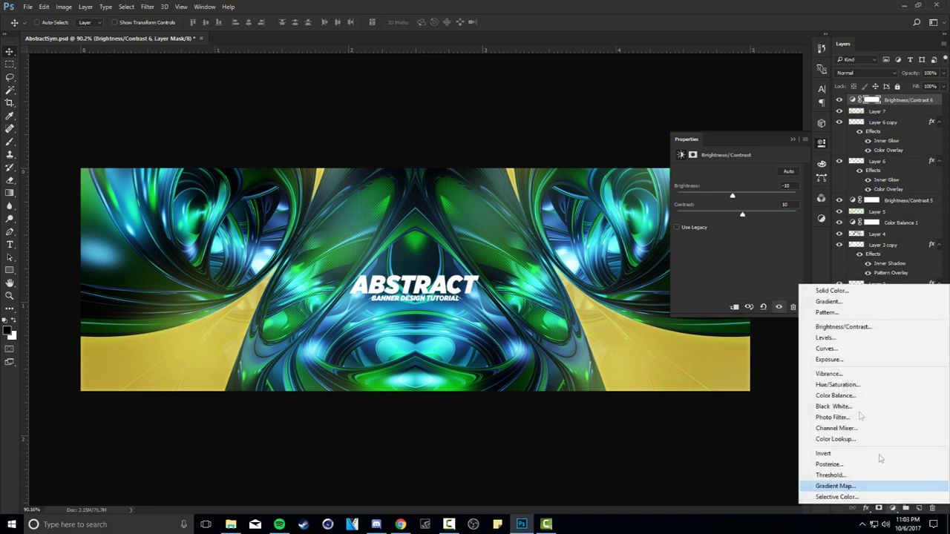
click(842, 376)
click(821, 146)
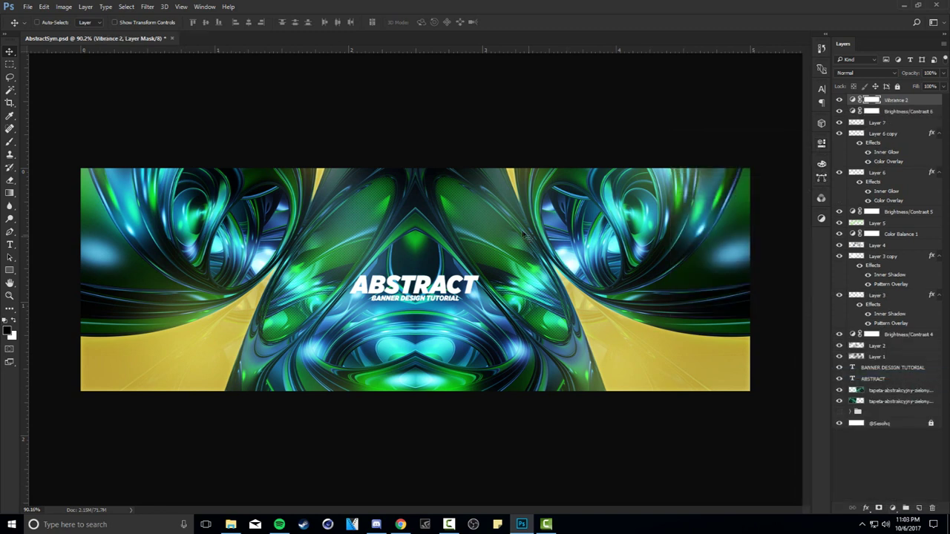
double_click(852, 100)
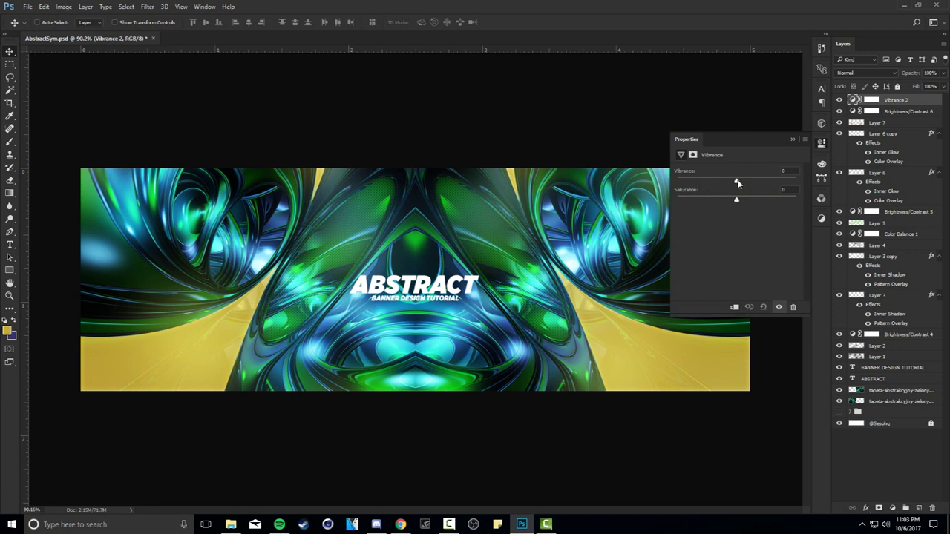
drag(765, 182, 770, 183)
click(825, 144)
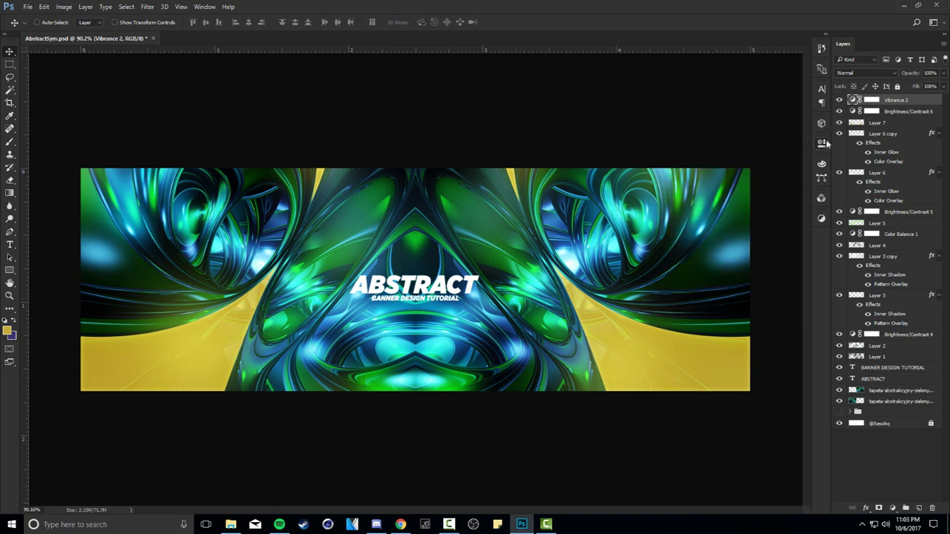
- Paint black with a soft brush on the Vibrance 2 layer mask in several areas, and compare the banner with and without the layer
click(865, 101)
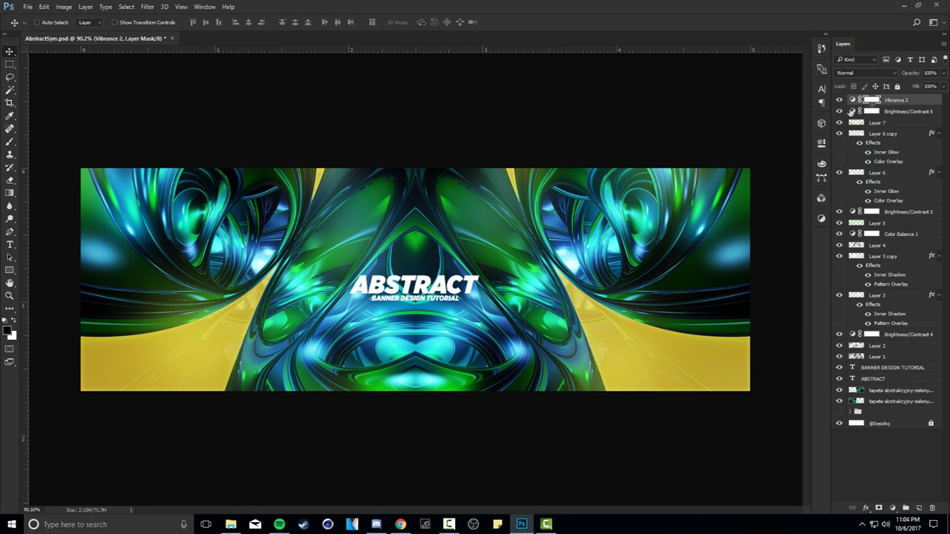
key(b)
drag(428, 337, 404, 339)
drag(351, 367, 327, 389)
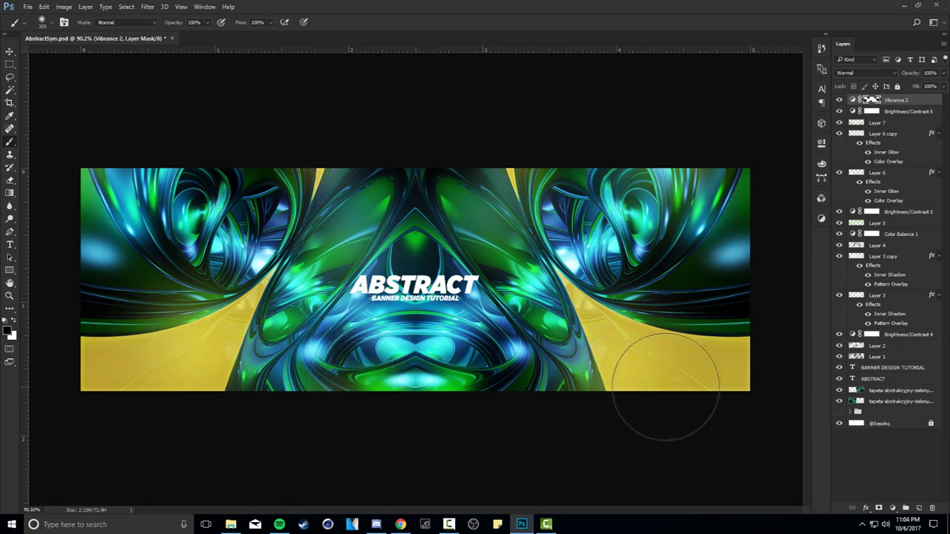
scroll(678, 403, down, 1)
click(839, 101)
click(839, 100)
click(839, 100)
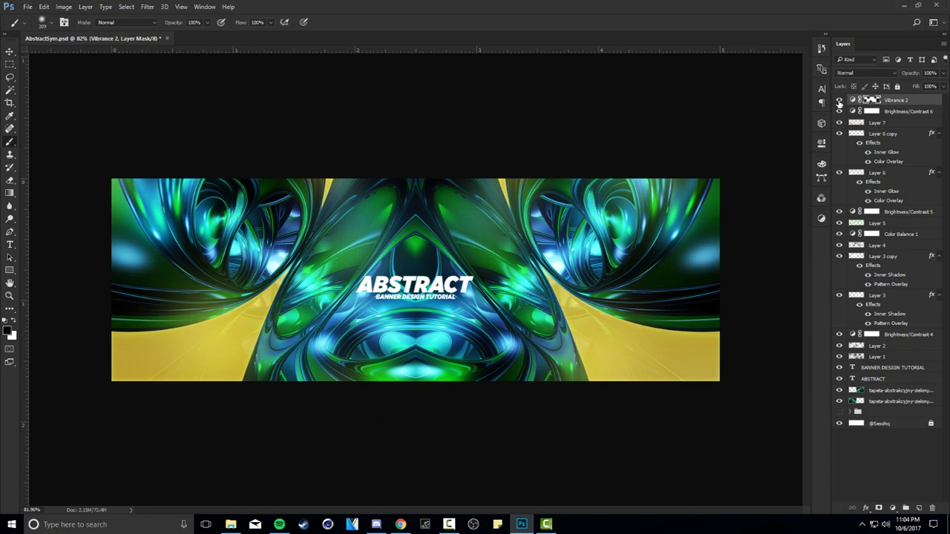
- Add a Levels adjustment above the other layers with input levels 3, 1.09 and 250, and compare the banner with and without it
click(893, 509)
click(825, 341)
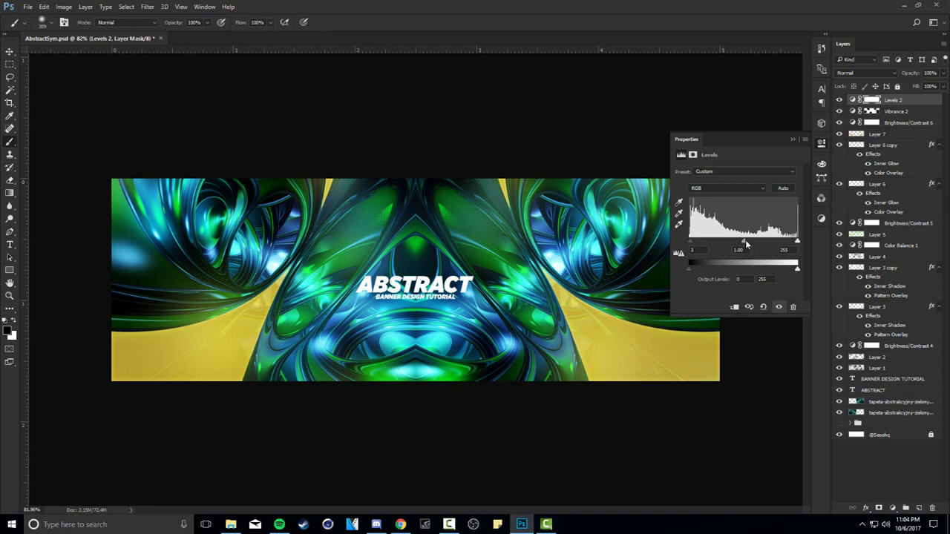
mouse_move(746, 245)
mouse_down()
mouse_move(734, 245)
mouse_move(756, 247)
mouse_move(741, 249)
mouse_up()
mouse_move(796, 243)
mouse_down()
mouse_move(786, 241)
mouse_move(795, 243)
mouse_up()
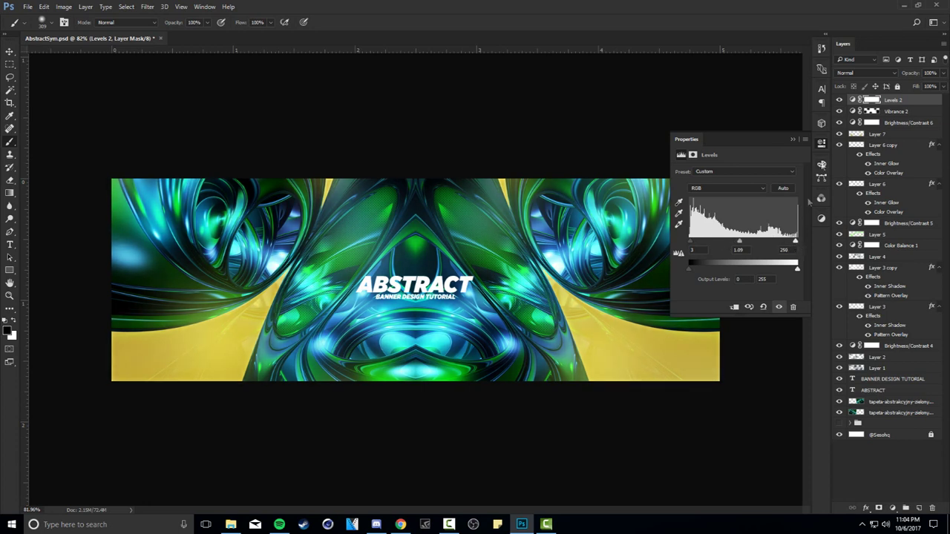
click(839, 100)
click(839, 100)
click(821, 142)
- Change the color of the ABSTRACT title text to light yellow #f5e467
key(t)
click(873, 389)
double_click(407, 280)
click(345, 22)
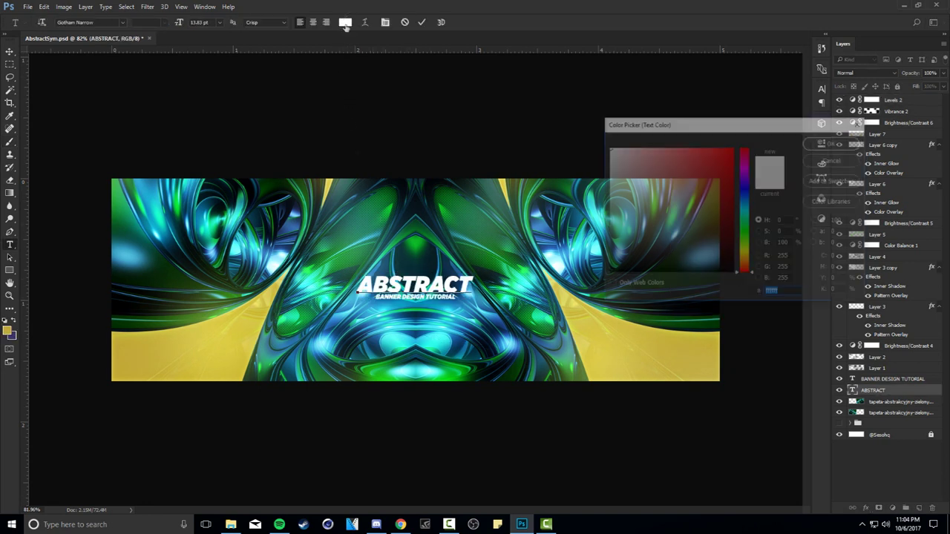
click(619, 322)
mouse_move(693, 170)
mouse_down()
mouse_move(698, 150)
mouse_move(679, 153)
mouse_up()
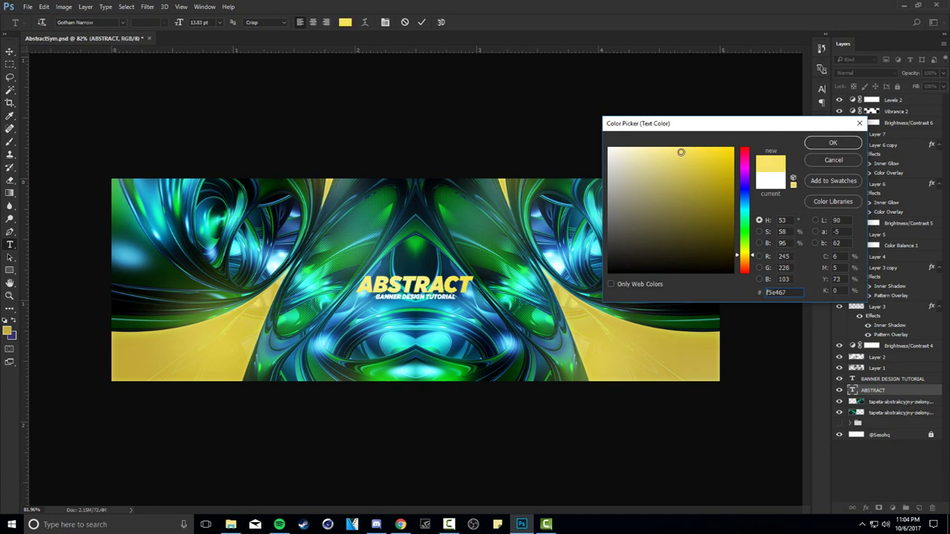
click(832, 143)
click(421, 23)
key(v)
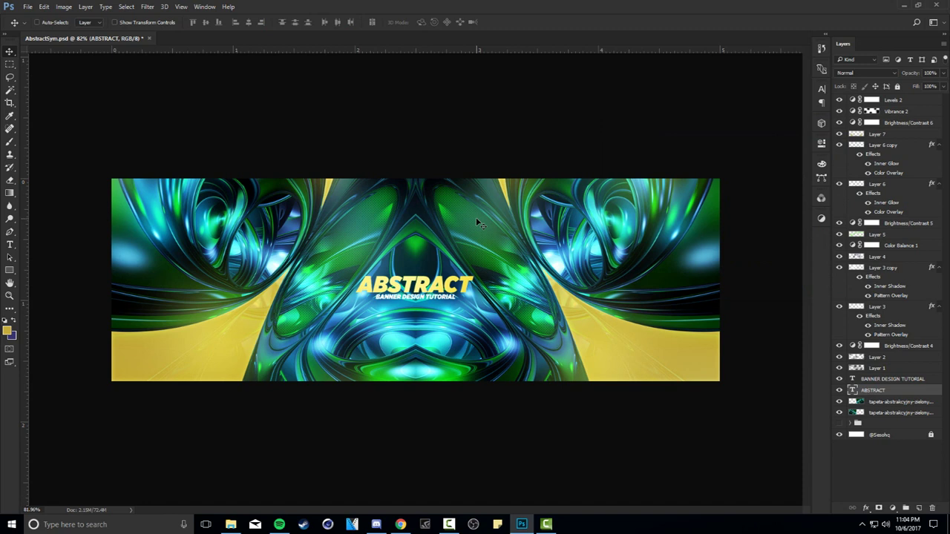
- Add a layer above Levels 2 and paint soft green glows, sampled from the artwork, over the center and both swirls
click(910, 101)
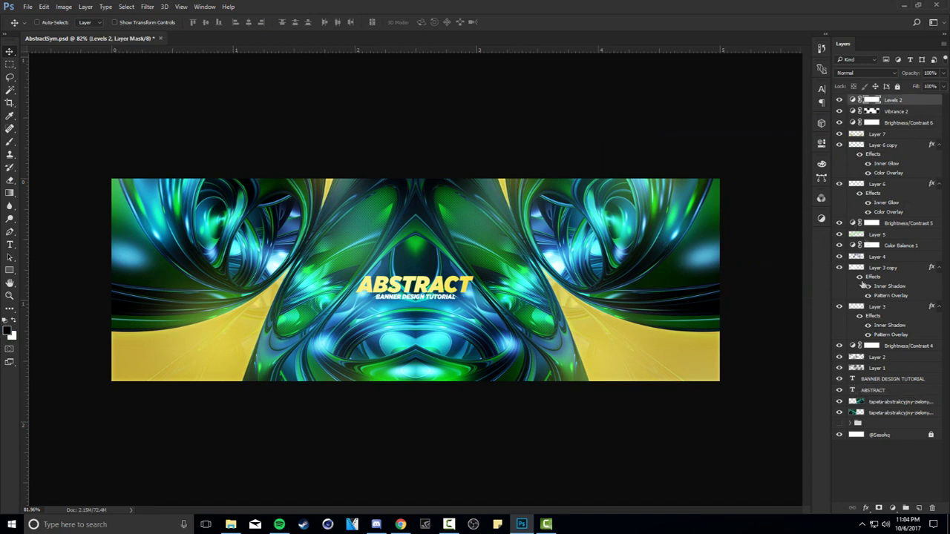
click(920, 511)
key(b)
alt+click(672, 235)
mouse_move(676, 229)
mouse_down()
mouse_move(668, 242)
mouse_move(614, 241)
mouse_move(530, 196)
mouse_up()
drag(482, 323, 425, 300)
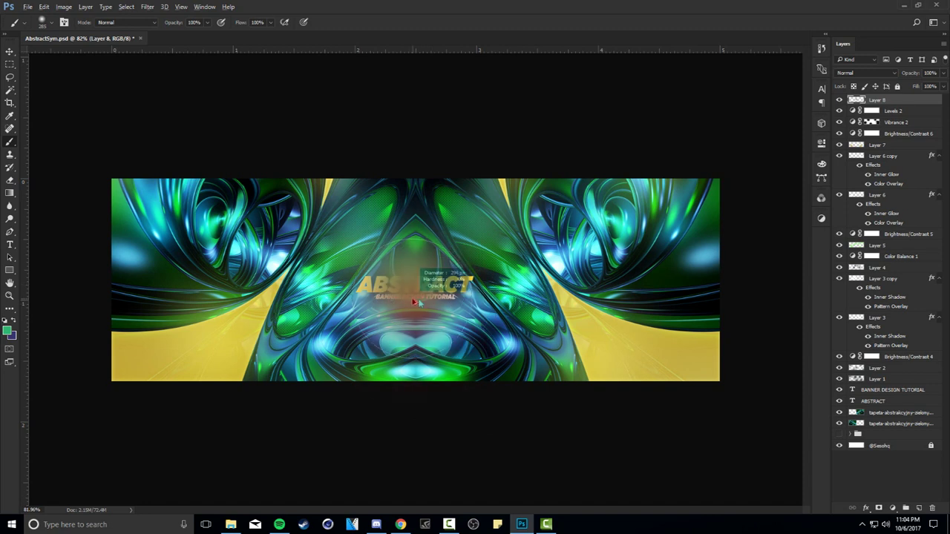
drag(214, 229, 215, 230)
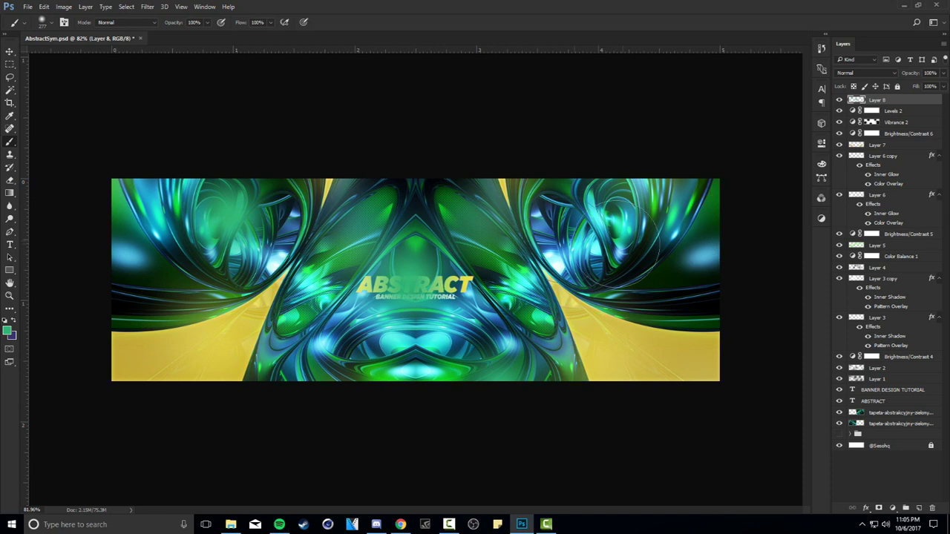
- Set Layer 8's blend mode to Linear Dodge (Add) at 39% opacity, and adjust its Hue/Saturation
click(860, 74)
click(862, 83)
click(942, 73)
drag(939, 87, 920, 87)
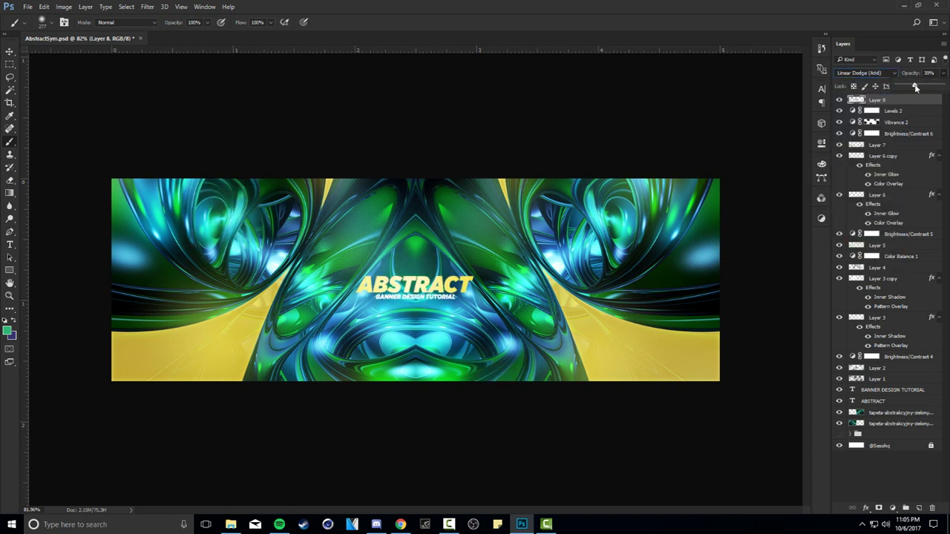
key(ctrl+u)
drag(588, 216, 562, 268)
click(693, 171)
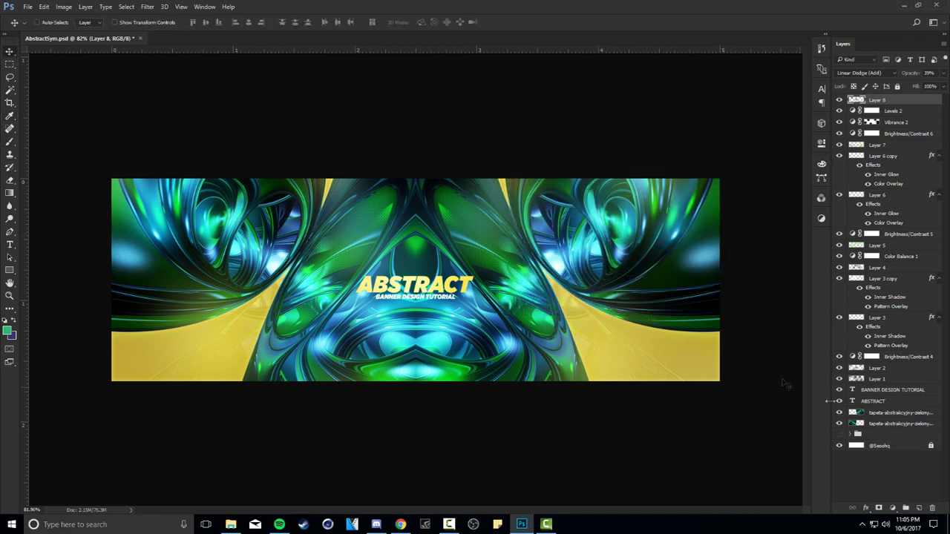
- Stamp all visible layers into a new top layer and apply the Paint Daubs filter with brush size 1 and sharpness 1
key(ctrl+shift+alt+e)
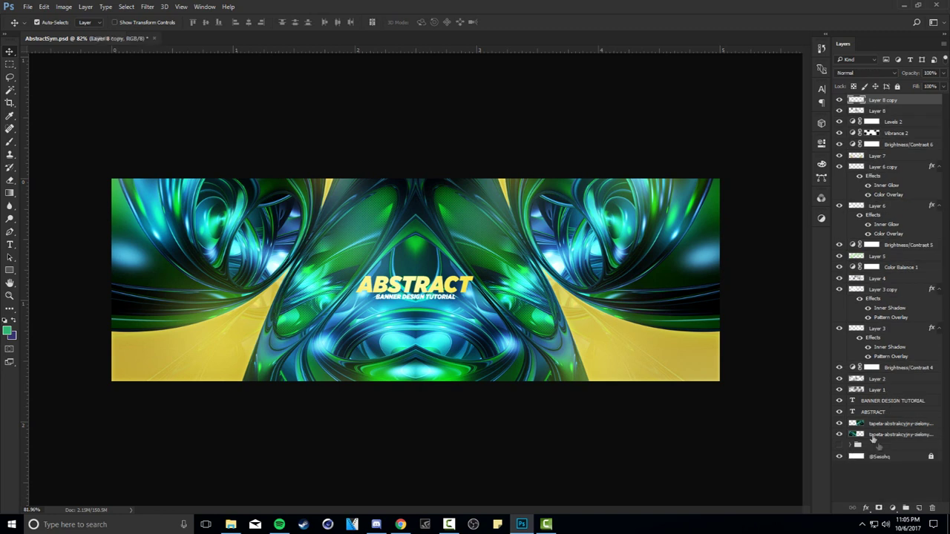
click(152, 6)
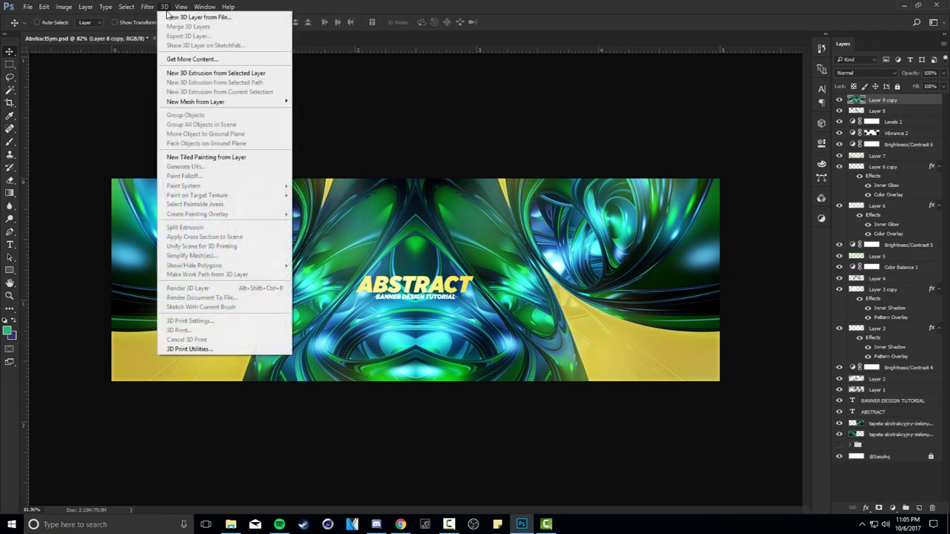
click(166, 45)
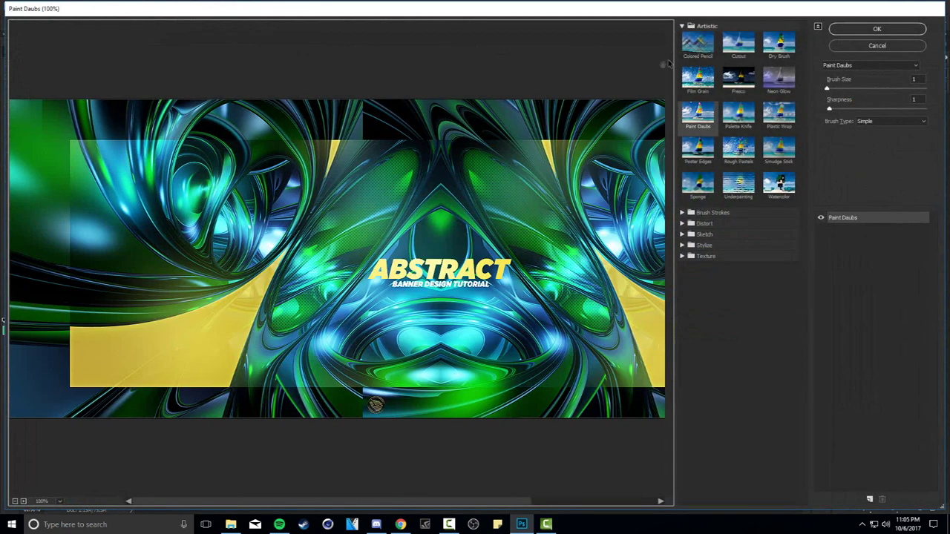
drag(606, 197, 522, 196)
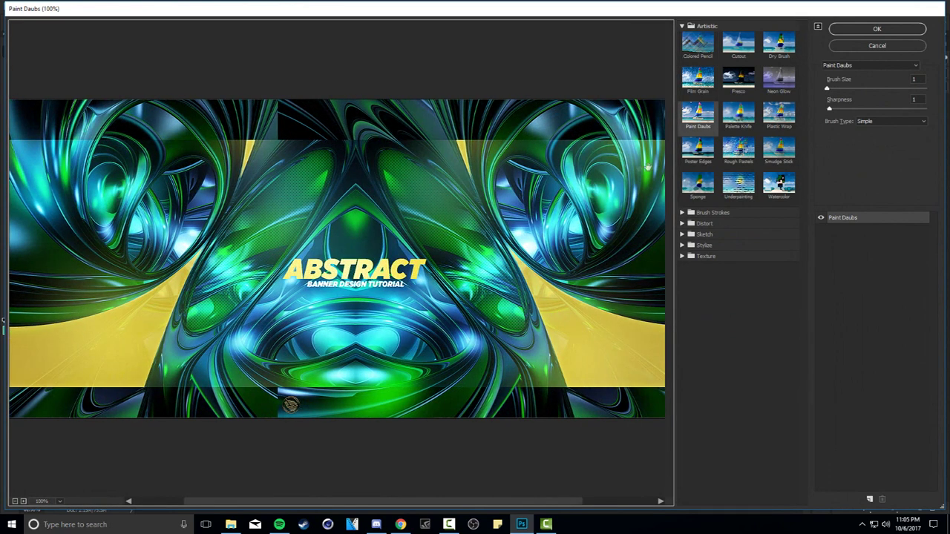
click(874, 30)
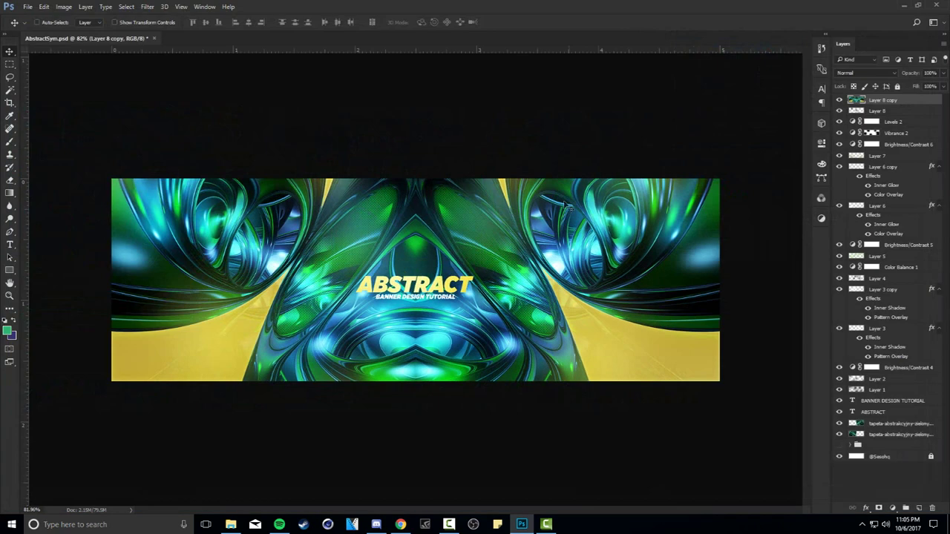
- Erase the Paint Daubs layer over the title text with a soft 135 px eraser
key(e)
alt+right_click(416, 297)
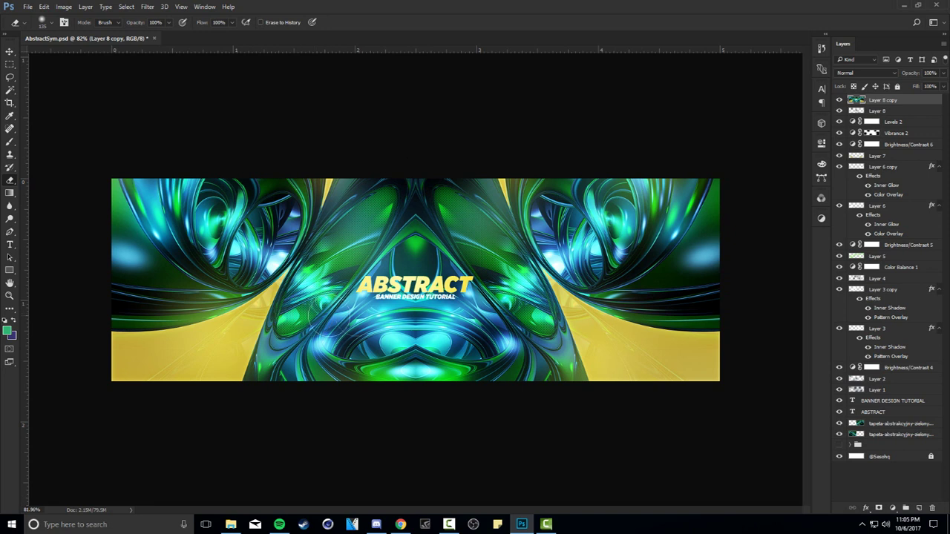
scroll(411, 284, down, 1)
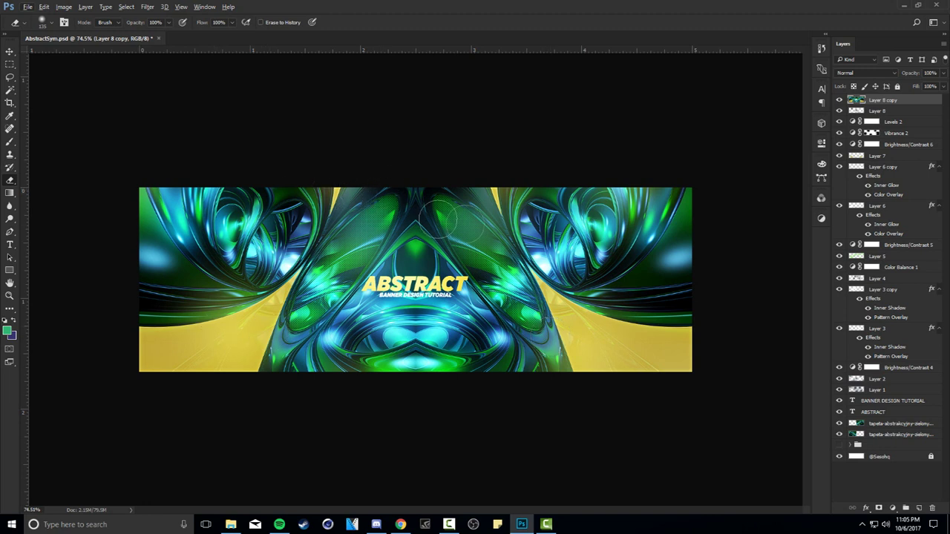
- Try stamping clusters of white circle particles around the banner's edges on a new layer
click(913, 507)
key(b)
right_click(528, 475)
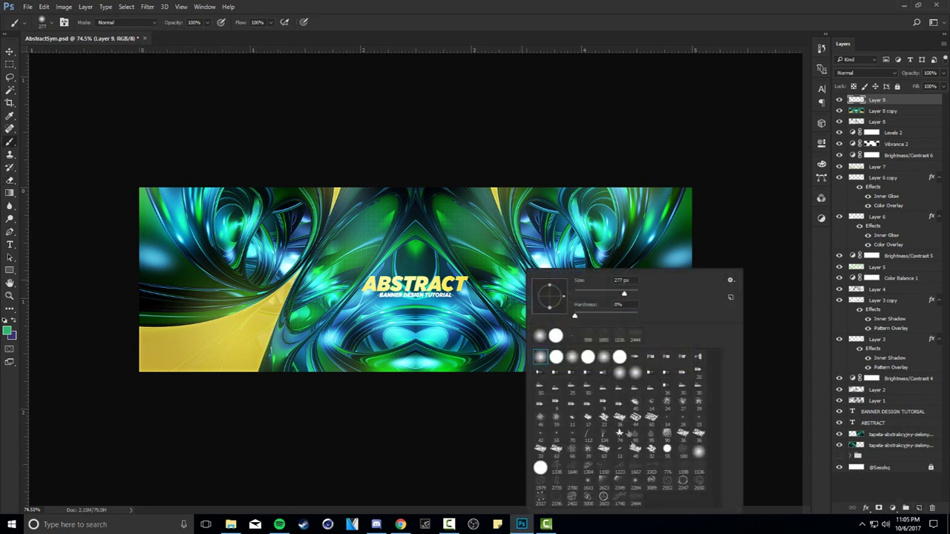
click(556, 468)
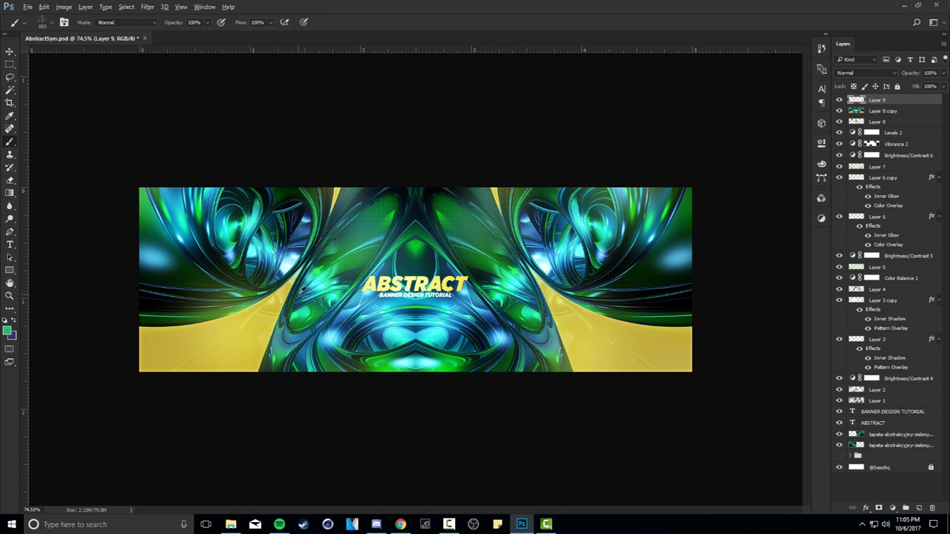
click(7, 331)
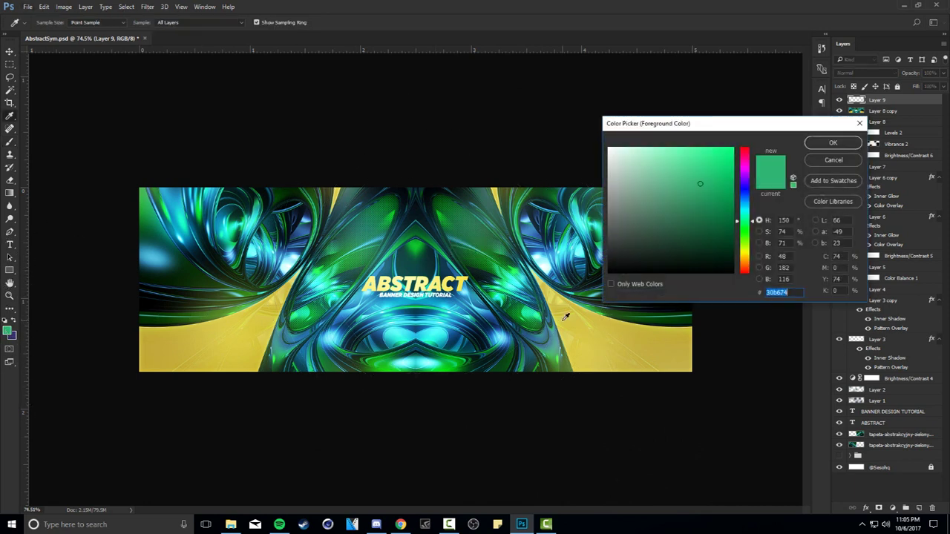
key(Return)
drag(627, 281, 609, 279)
click(483, 408)
click(279, 179)
click(122, 276)
click(330, 405)
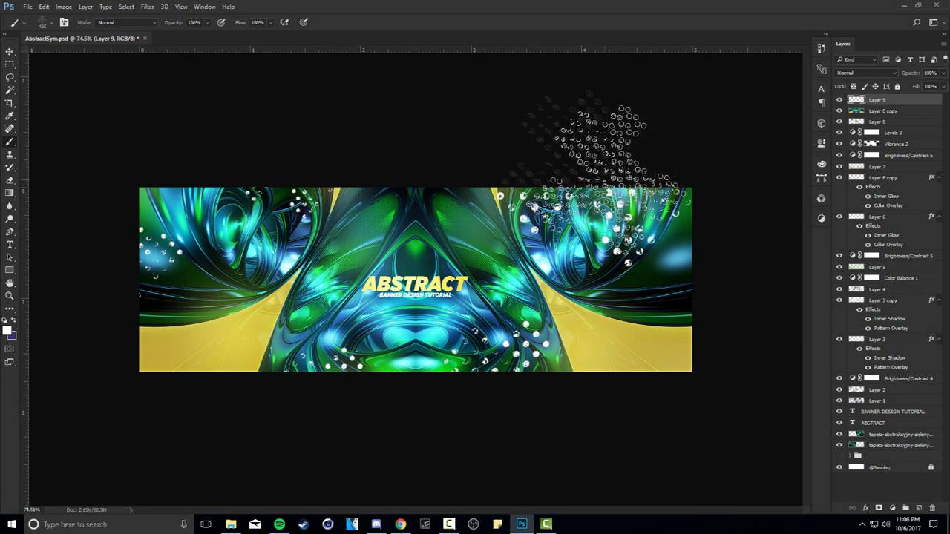
- Try a Motion Blur at a 27° angle with a longer distance on the white particles, and delete their layer
click(147, 6)
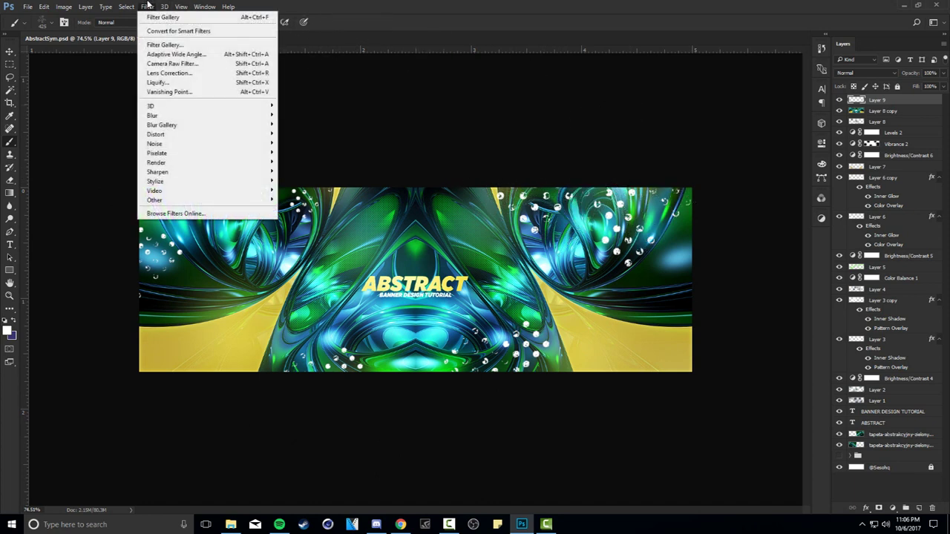
mouse_move(164, 115)
click(296, 171)
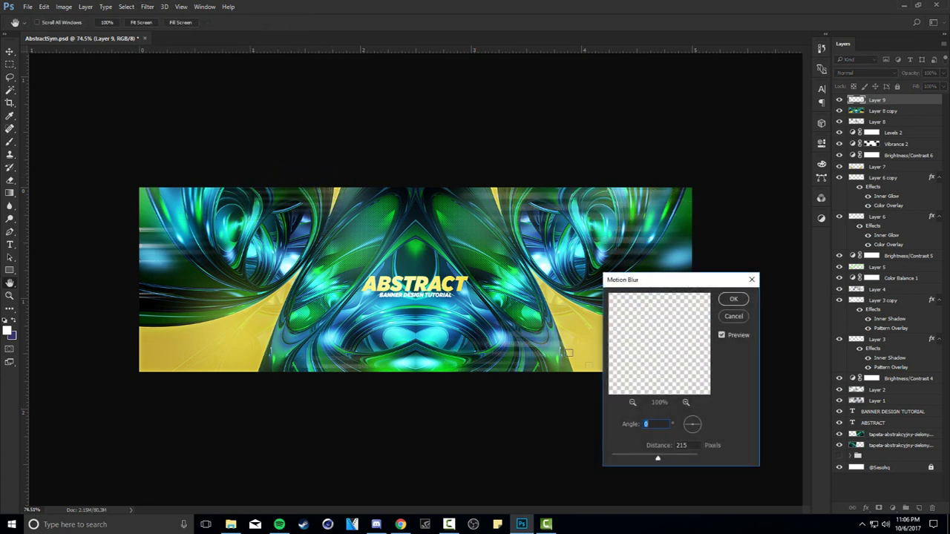
click(697, 424)
click(696, 423)
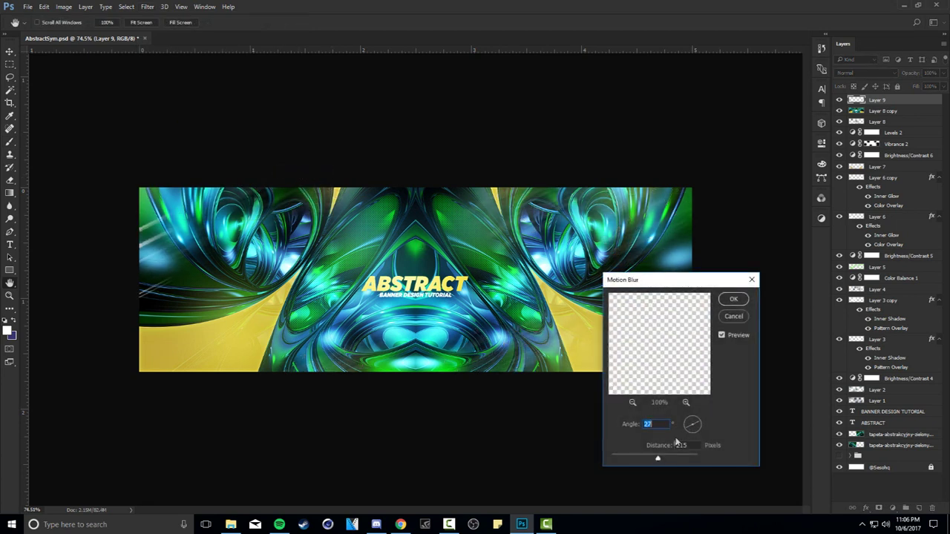
mouse_move(658, 458)
mouse_down()
mouse_move(693, 458)
mouse_move(664, 456)
mouse_up()
click(733, 299)
key(b)
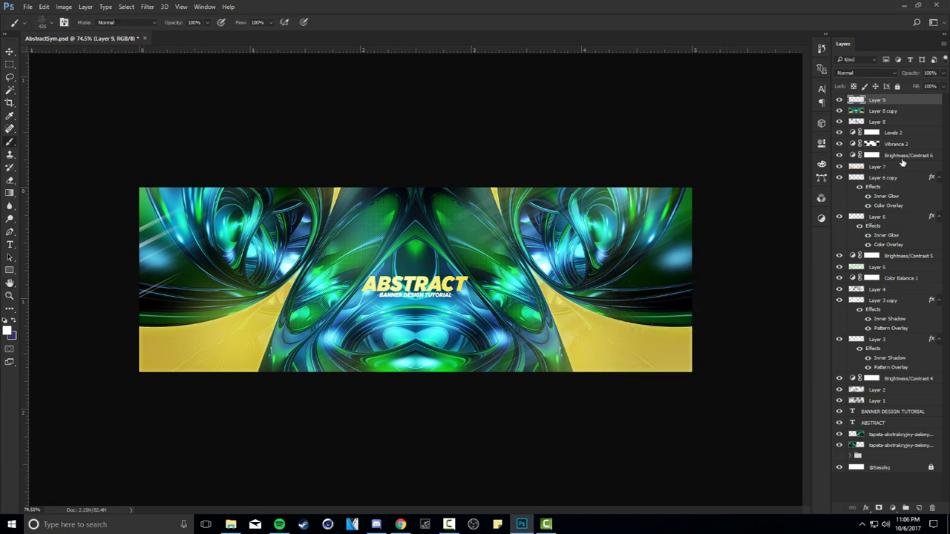
key(Delete)
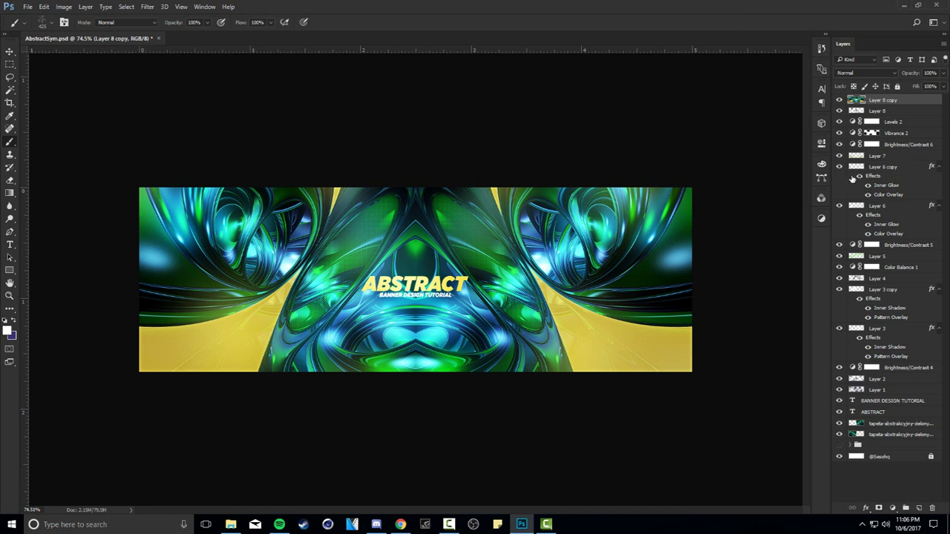
- Draw a white rounded rectangle about 1.1 in wide and 0.1 in high across the subtitle, and rasterize it
key(v)
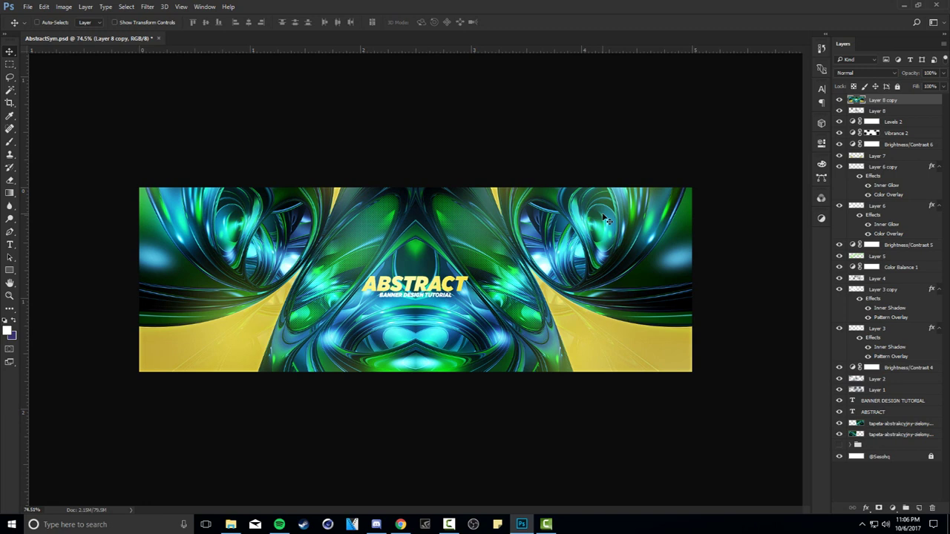
click(918, 508)
click(9, 64)
right_click(9, 64)
click(46, 74)
click(9, 270)
right_click(10, 270)
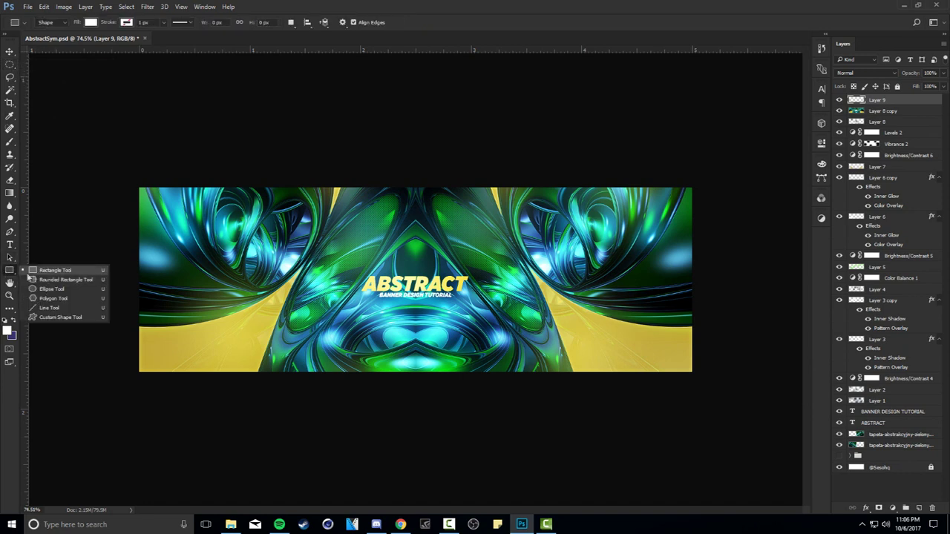
click(44, 279)
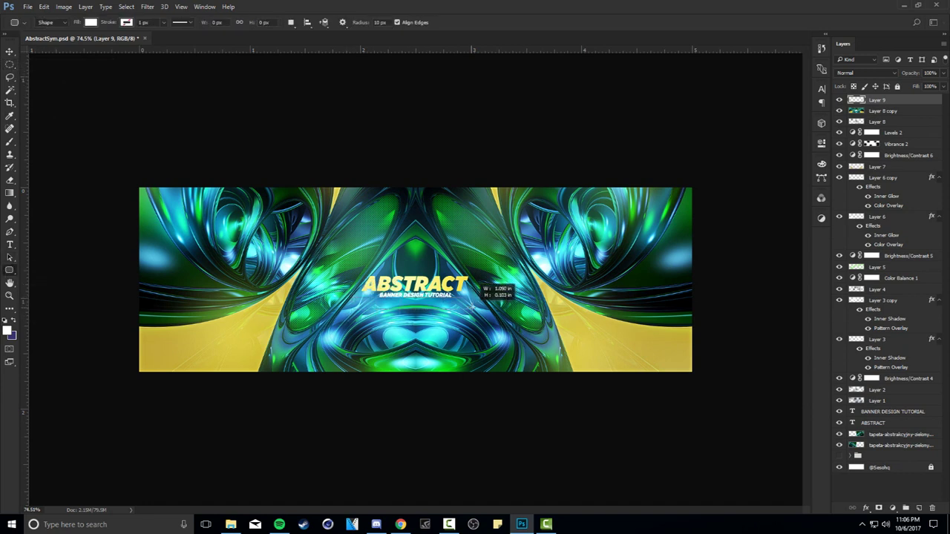
drag(352, 298, 476, 306)
right_click(890, 100)
click(807, 196)
- Try a Color Overlay in dark #161c20 at 100% opacity on the rounded rectangle
double_click(911, 104)
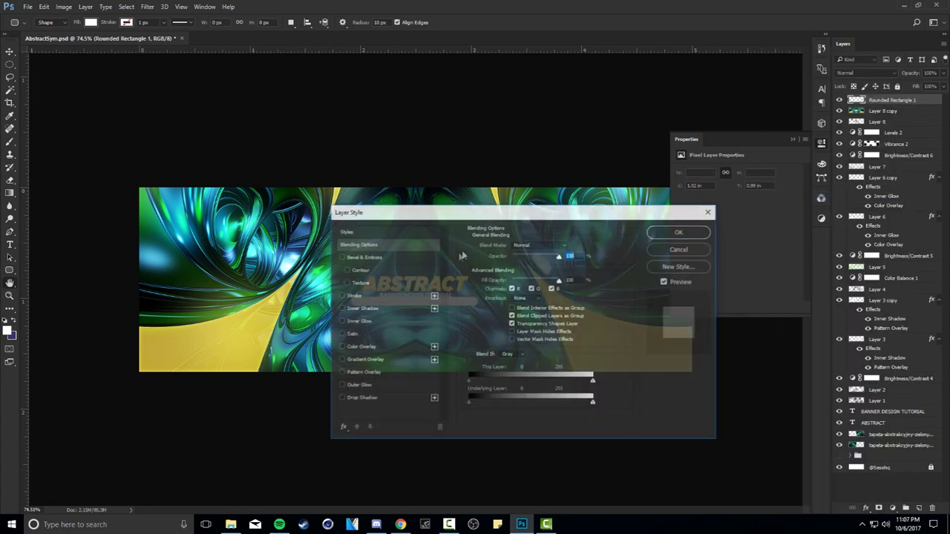
click(359, 347)
drag(424, 211, 594, 283)
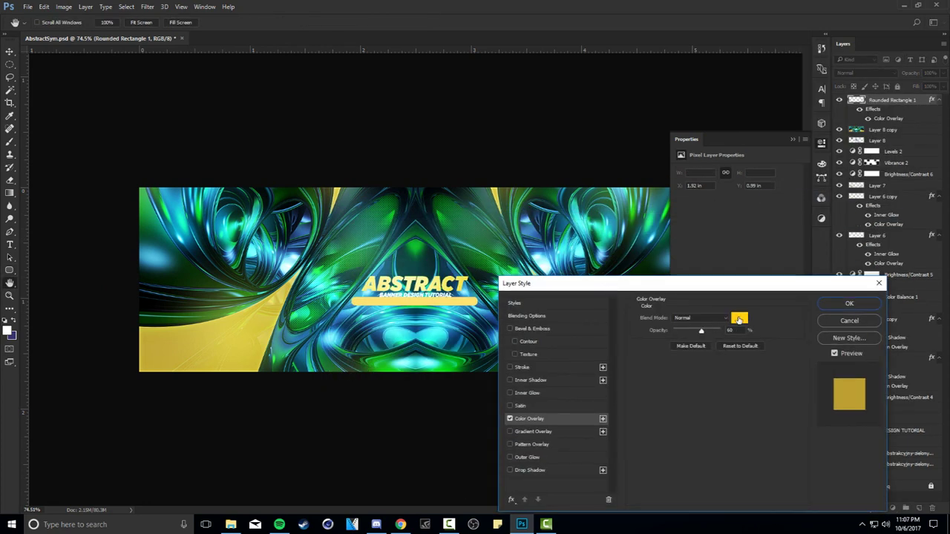
click(739, 317)
drag(406, 271, 555, 232)
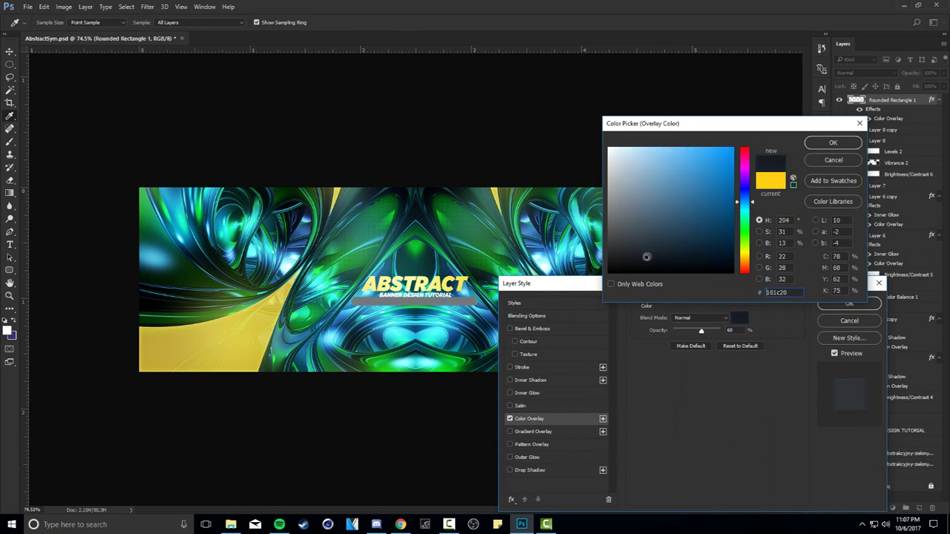
click(823, 145)
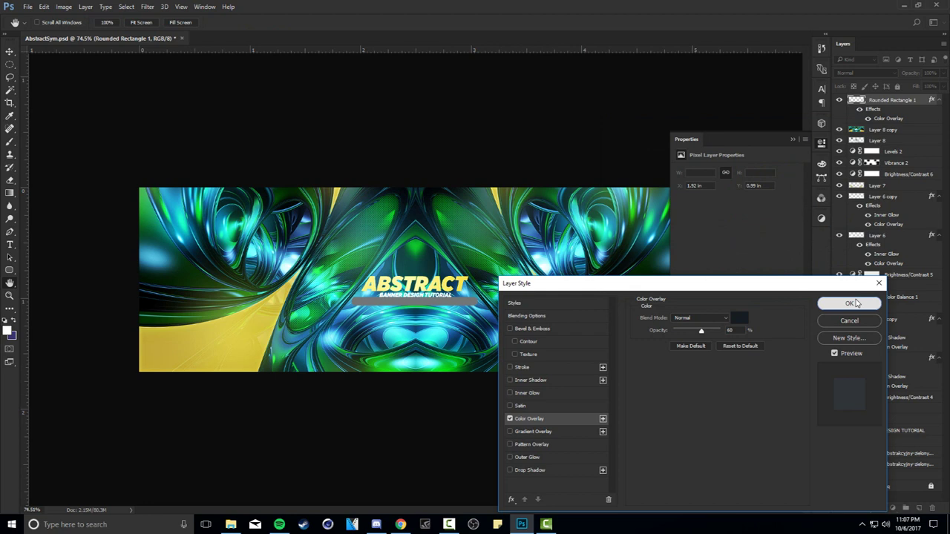
key(shift+Up)
key(shift+Up)
key(shift+Up)
key(shift+Up)
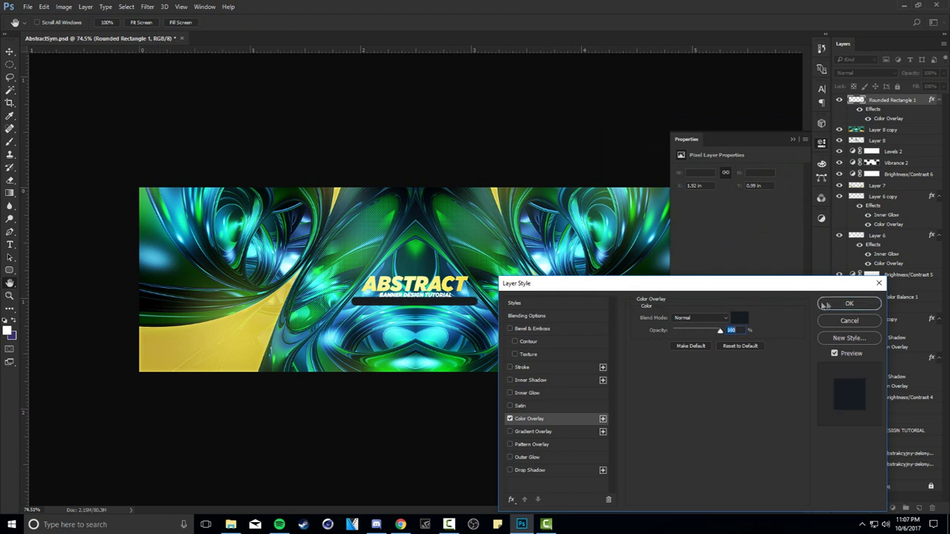
- Try shifting the rounded rectangle's overlay color to a slightly bluer dark tone, and apply the layer style
click(739, 317)
drag(744, 204, 756, 196)
click(832, 143)
click(849, 304)
- Try placing the dark bar just below the subtitle, and rasterize its layer style
drag(474, 295, 475, 298)
key(ctrl+t)
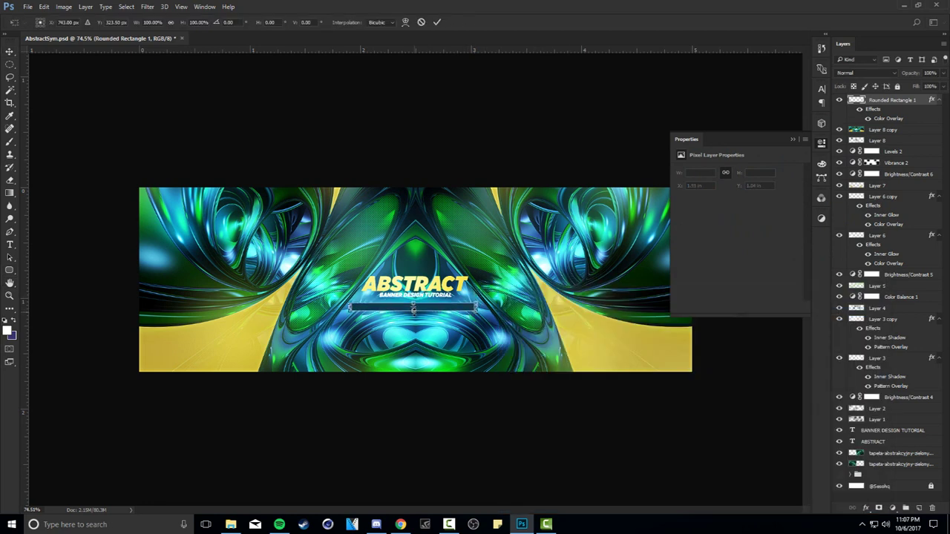
key(Return)
right_click(917, 101)
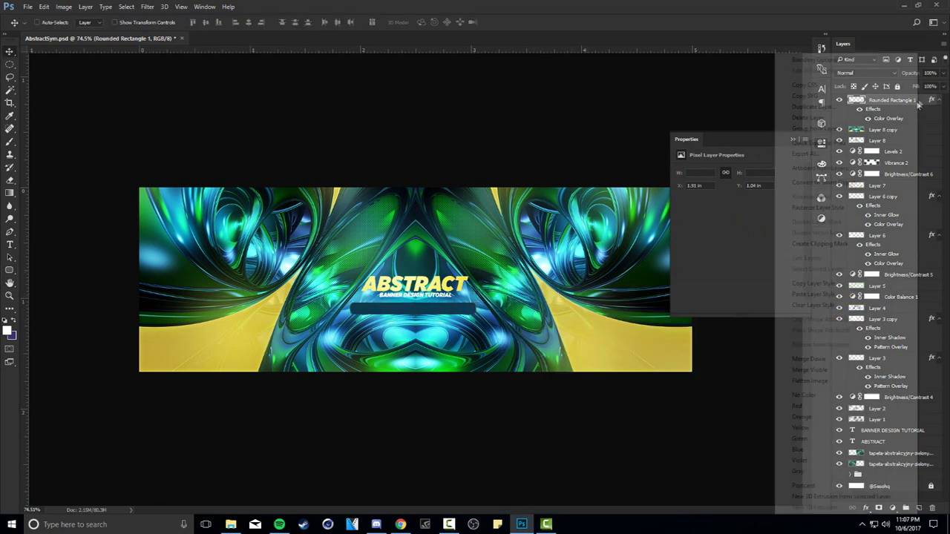
- Try a 2 px inside Stroke in green #1fcb0e and a Multiply Inner Shadow at 89% opacity on the bar
double_click(924, 102)
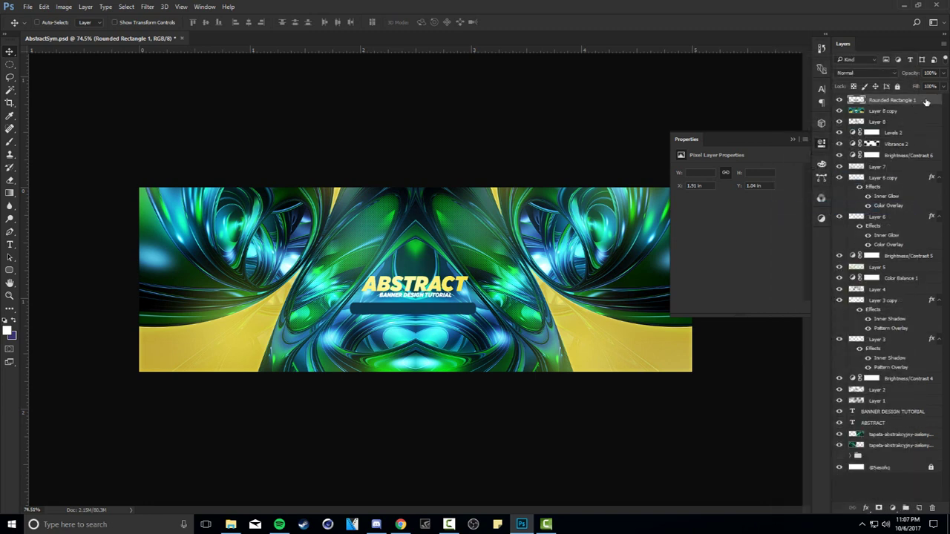
click(523, 368)
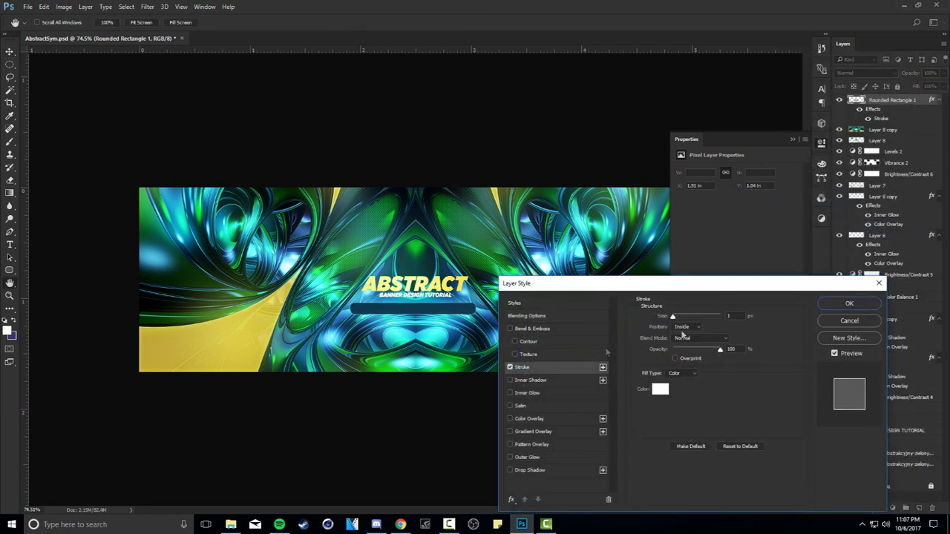
click(660, 392)
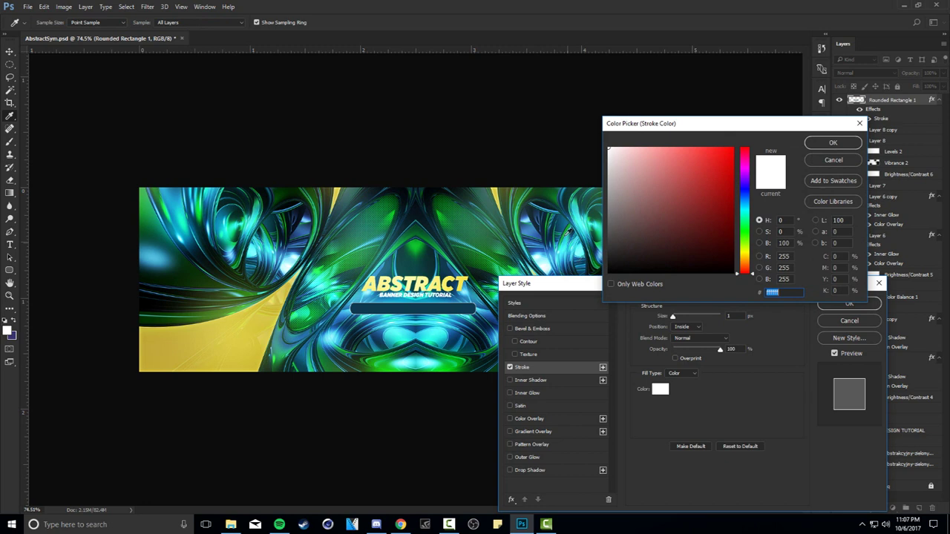
click(524, 207)
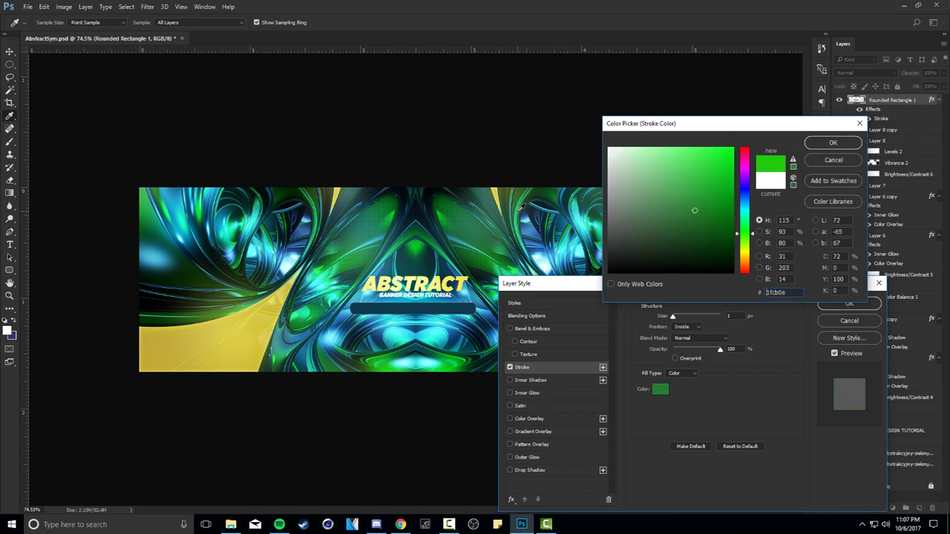
click(833, 142)
click(738, 317)
key(Up)
key(Up)
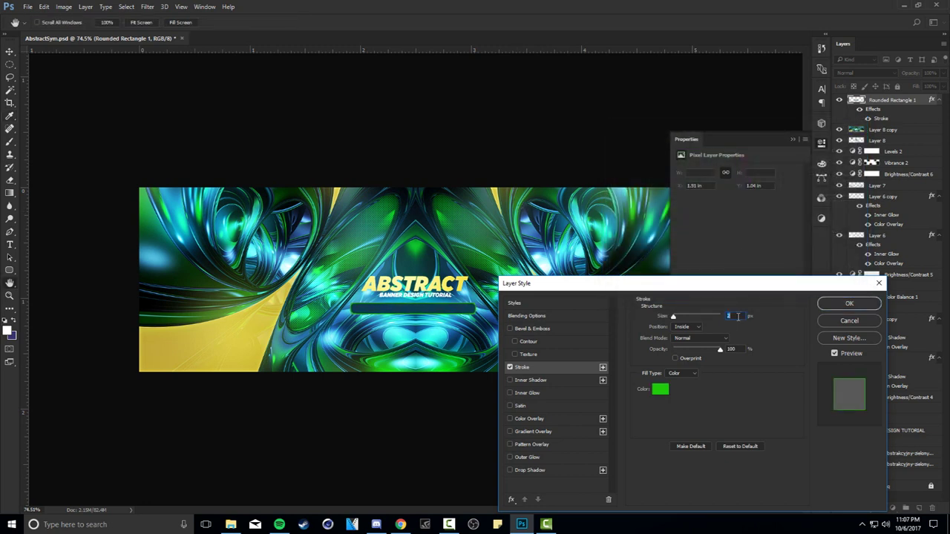
click(529, 380)
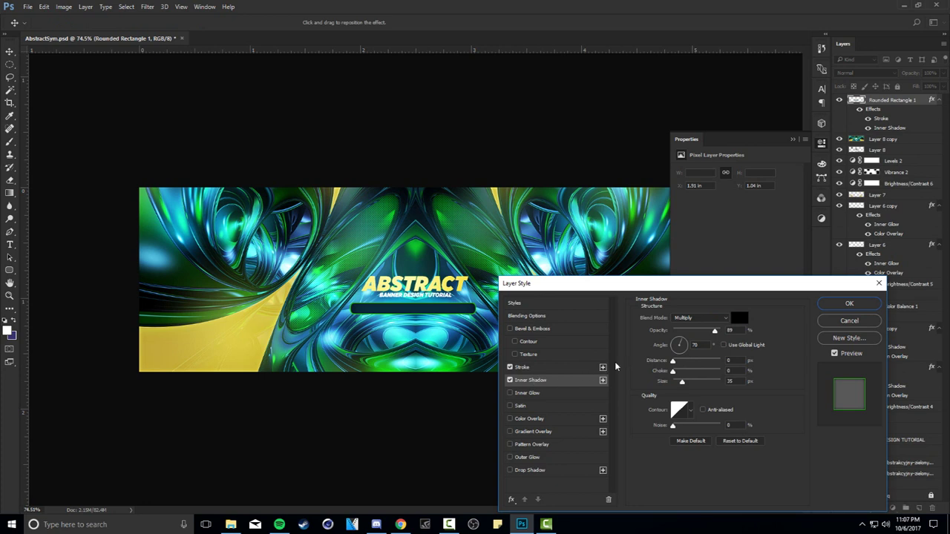
click(848, 304)
- Try repositioning and transforming the outlined bar under the subtitle, and delete its layer
drag(472, 312, 523, 368)
click(822, 144)
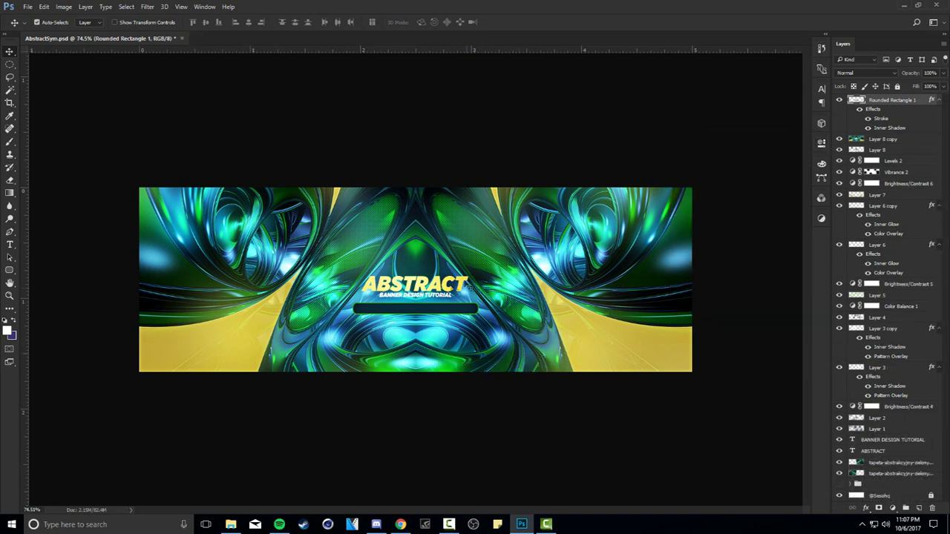
key(ctrl+t)
drag(480, 301, 462, 304)
key(Return)
key(Delete)
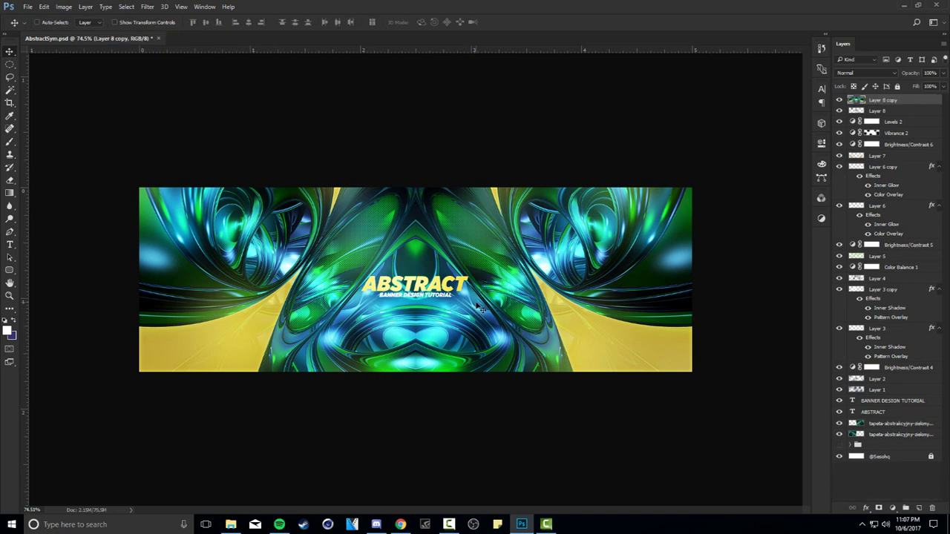